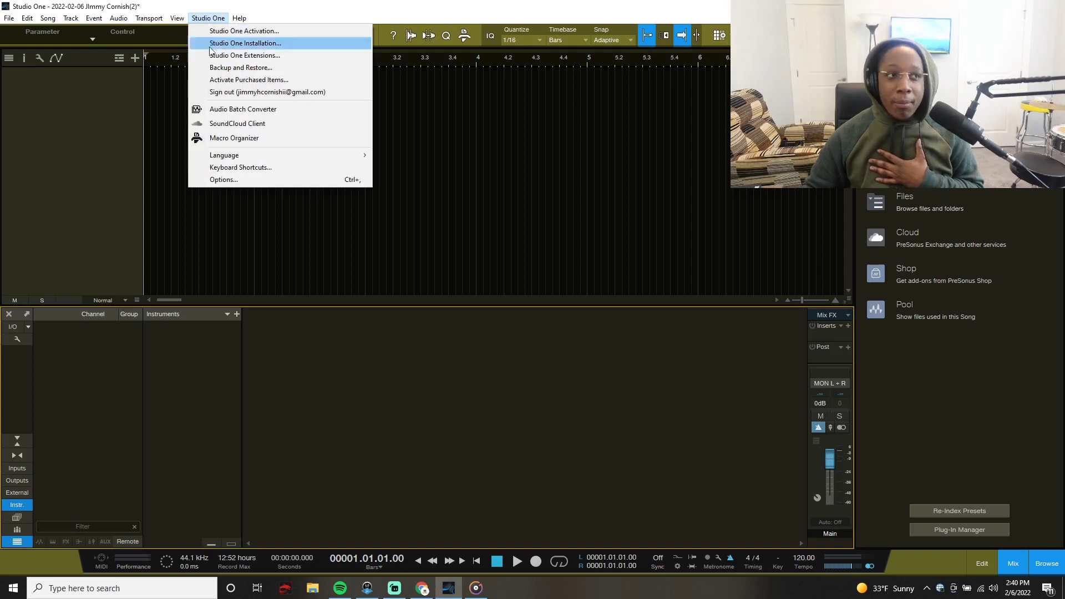
# - Create a new macro in the Macro Organizer and add the Add Audio Track (stereo) command to it
pyautogui.click(231, 137)
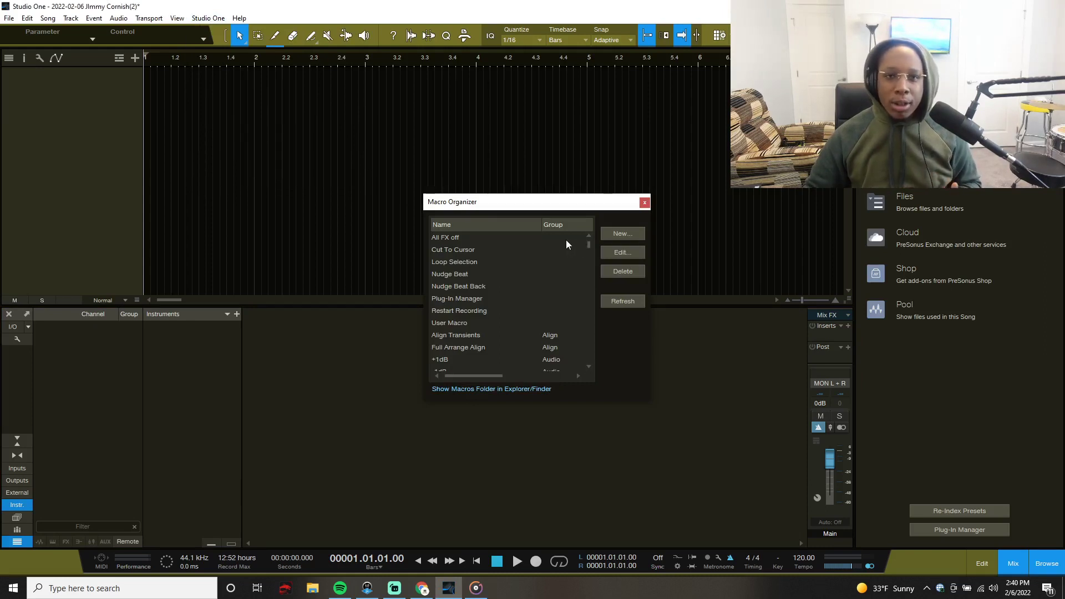
pyautogui.click(609, 233)
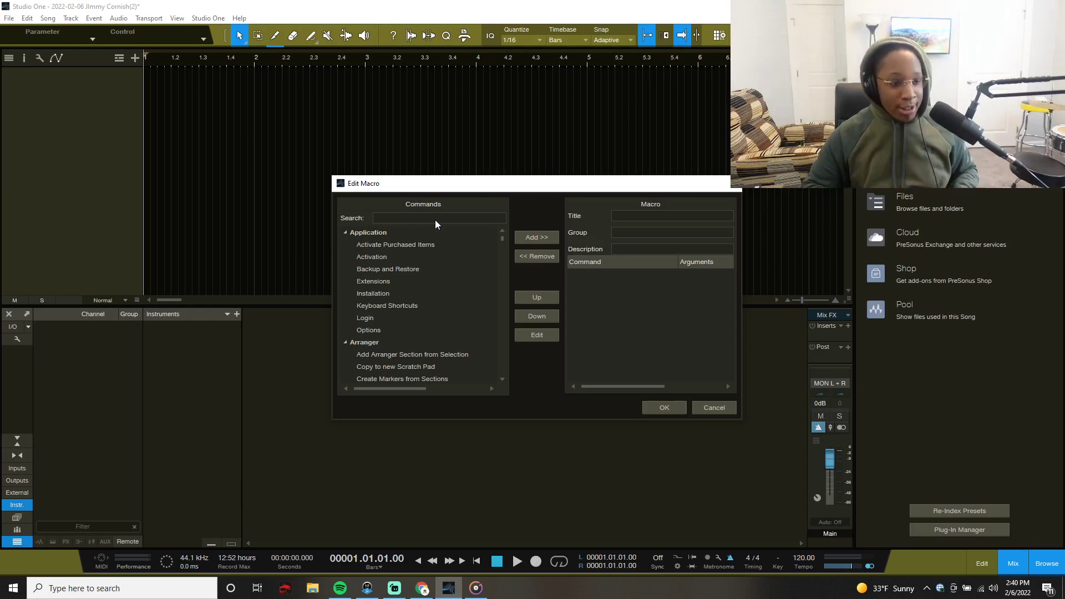
pyautogui.click(434, 218)
pyautogui.write('TR')
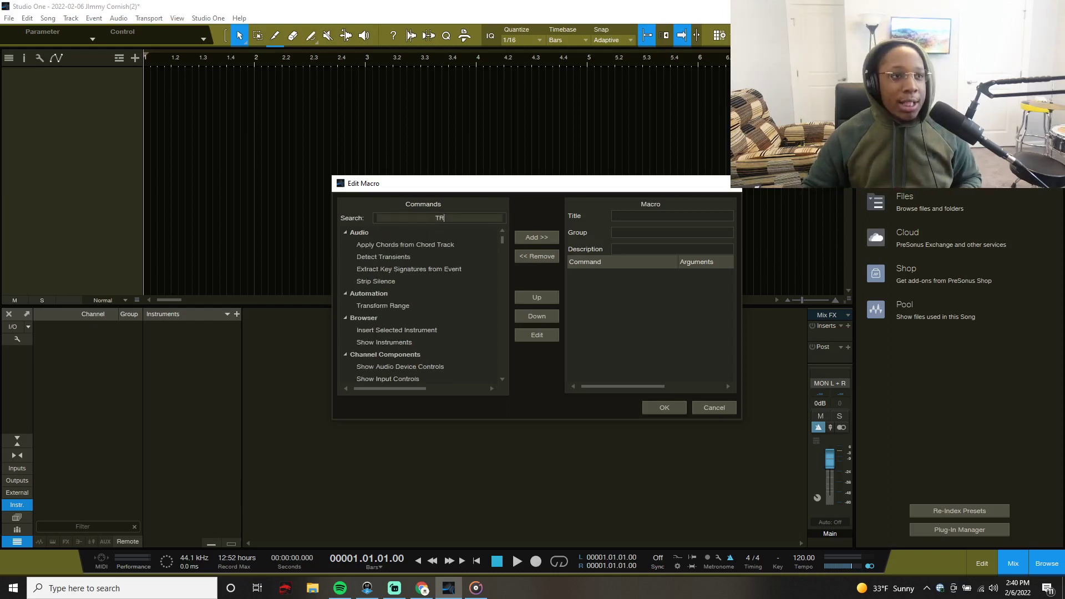
pyautogui.write('ACK')
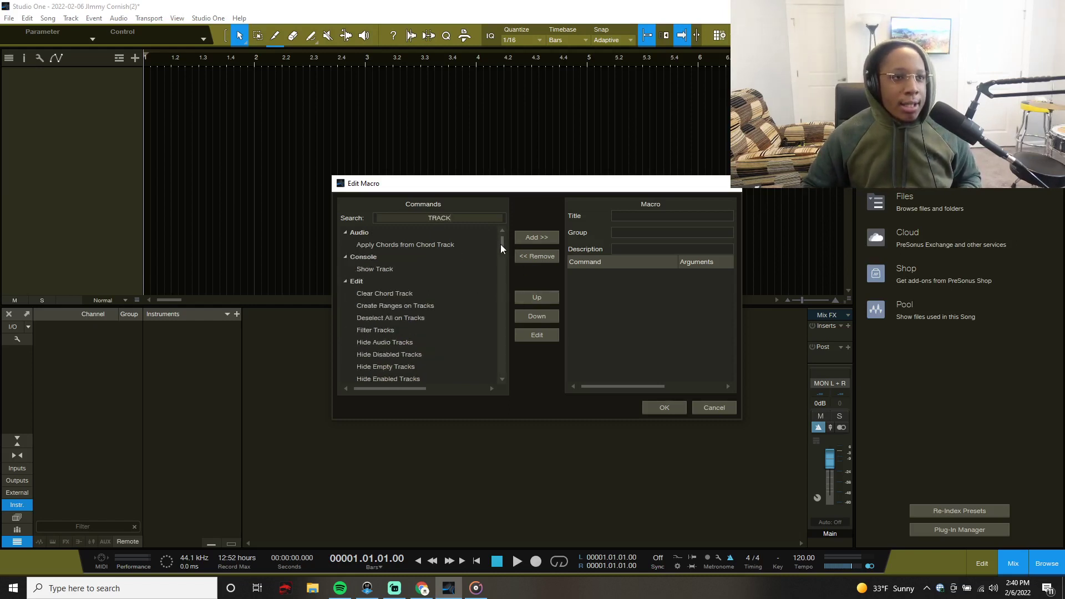
pyautogui.moveTo(500, 244); pyautogui.dragTo(509, 307)
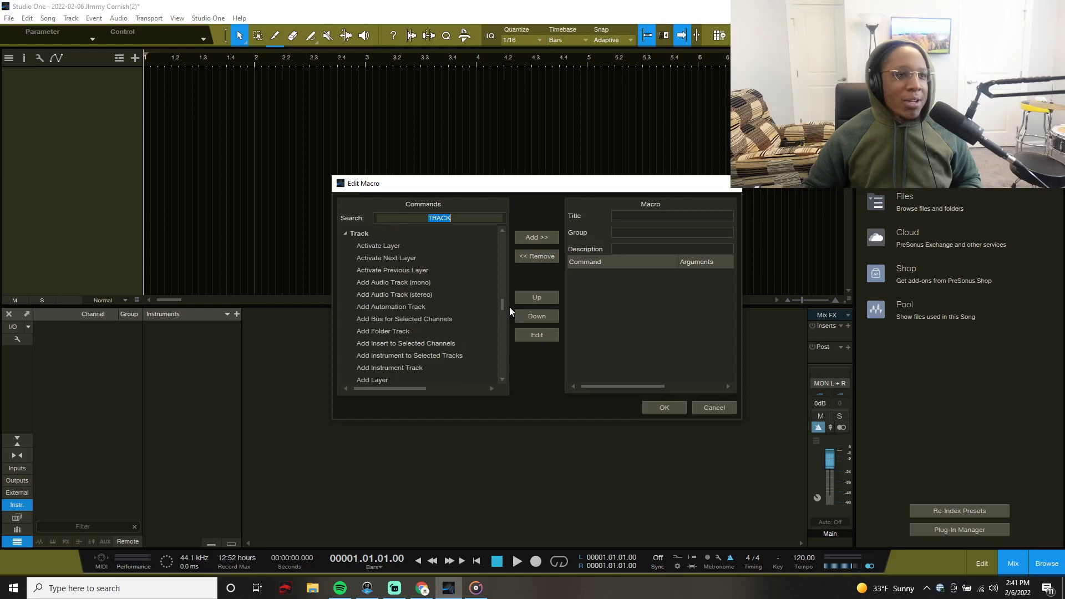
pyautogui.doubleClick(393, 295)
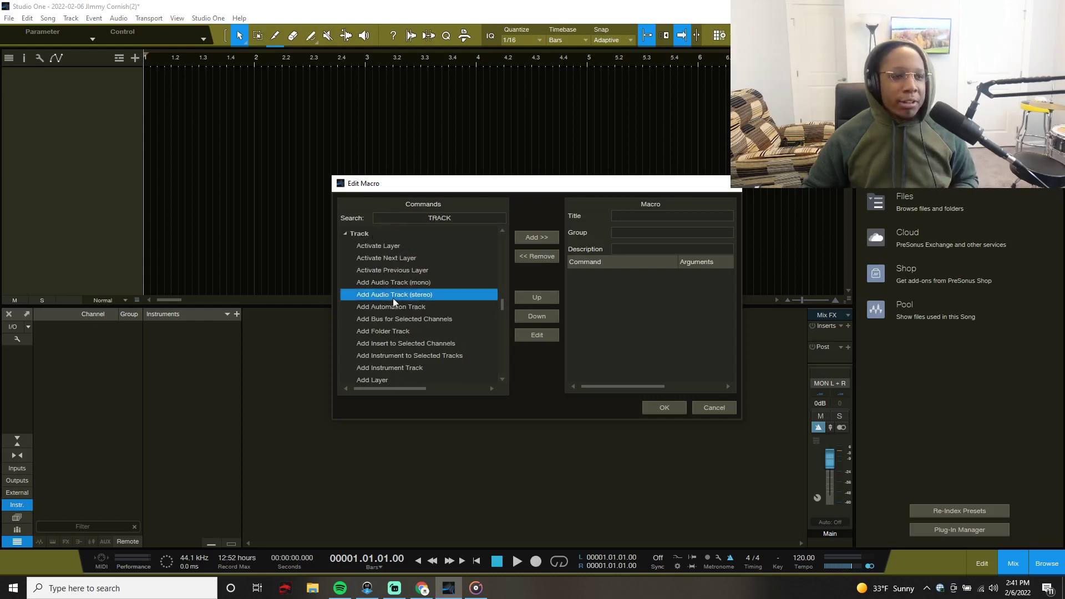
# - Find the Add Insert to Selected Channels command and add it to the macro twice
pyautogui.click(447, 220)
pyautogui.doubleClick(447, 222)
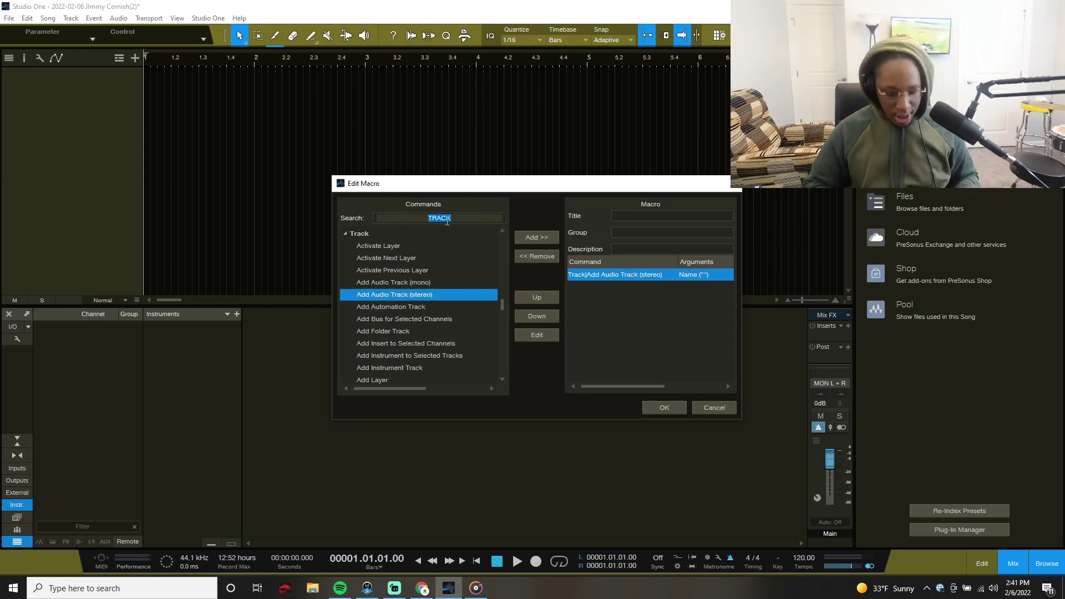
pyautogui.write('INS')
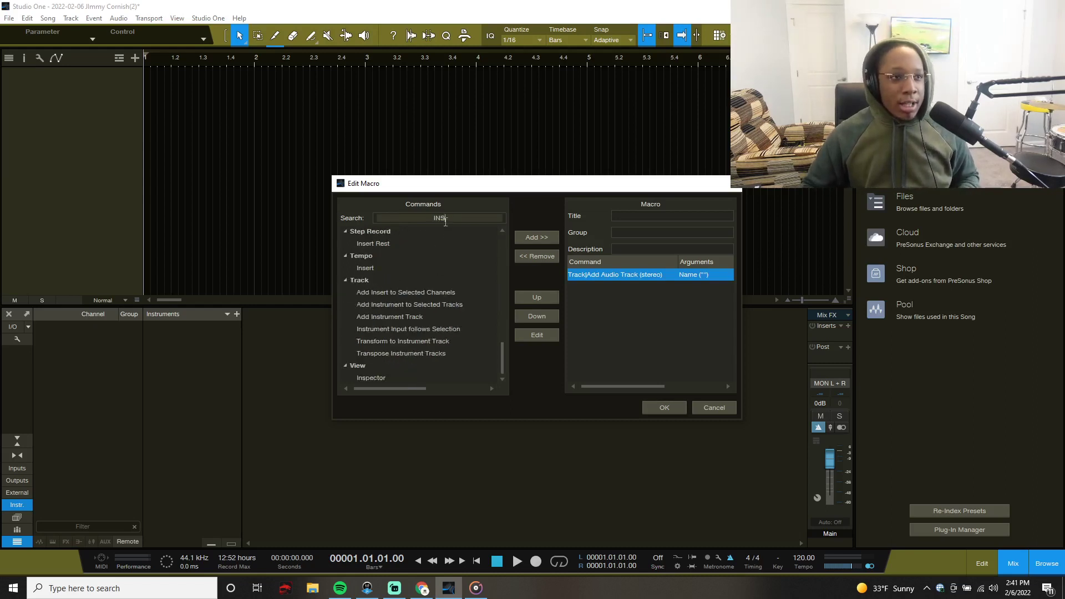
pyautogui.write('ERT')
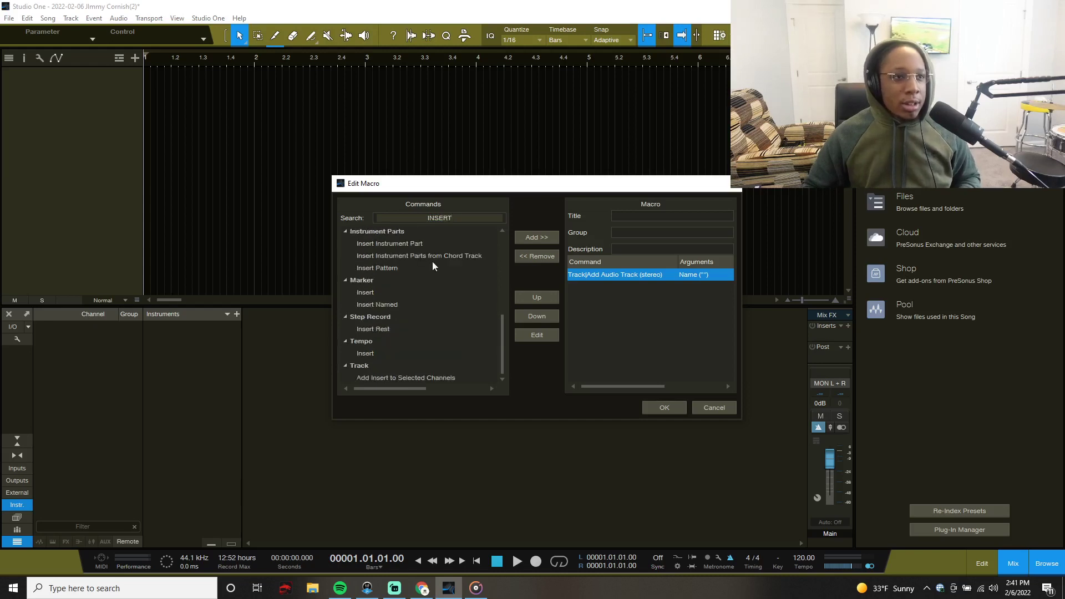
pyautogui.doubleClick(408, 379)
pyautogui.doubleClick(407, 378)
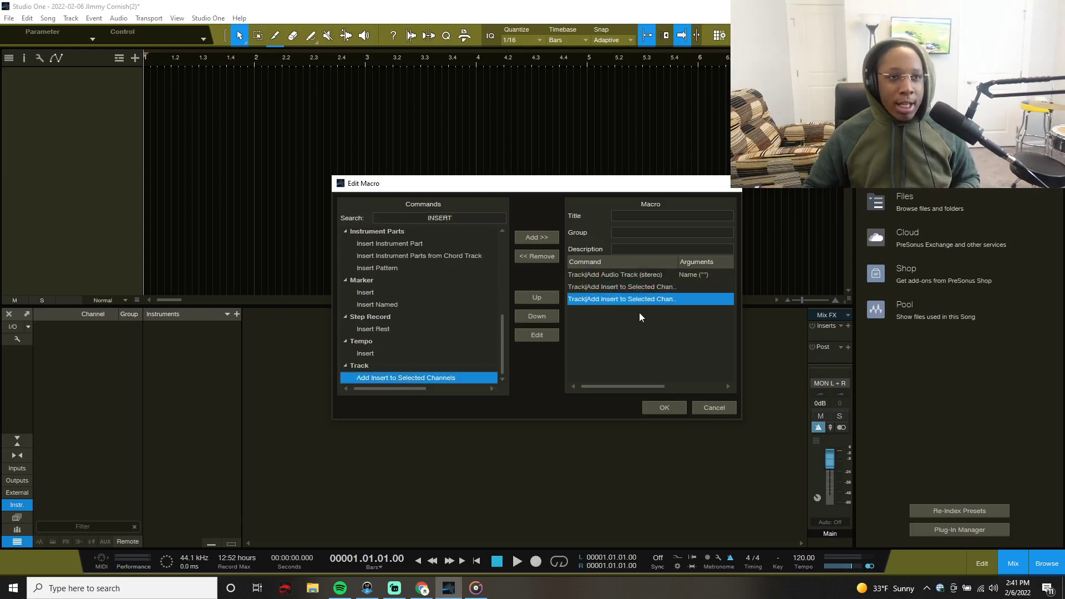
# - Reorder the macro so both Add Insert to Selected Channels commands come before Add Audio Track (stereo)
pyautogui.click(627, 287)
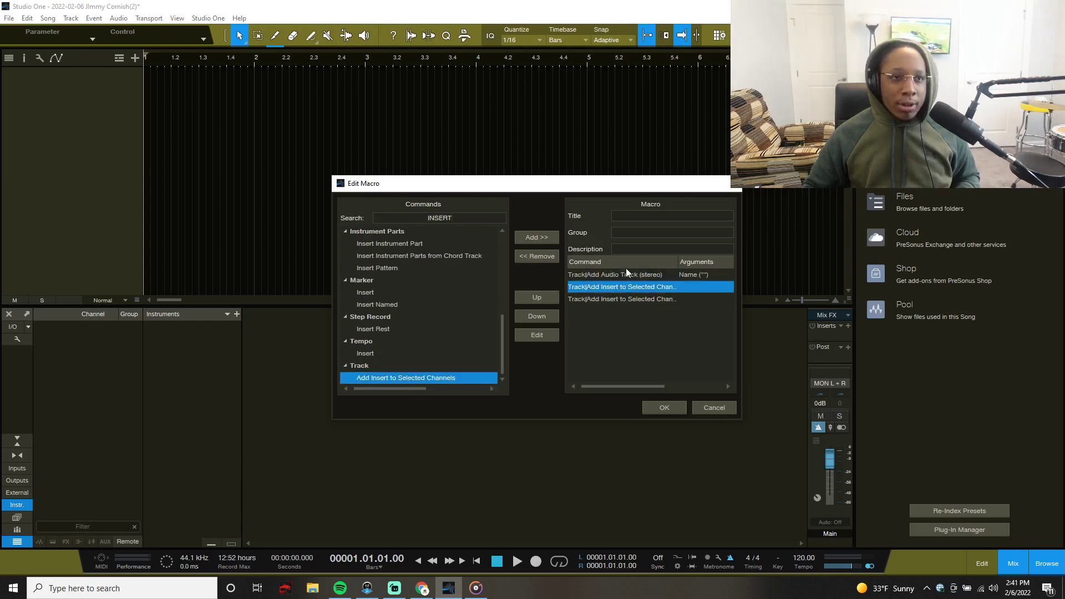
pyautogui.click(550, 298)
pyautogui.click(613, 298)
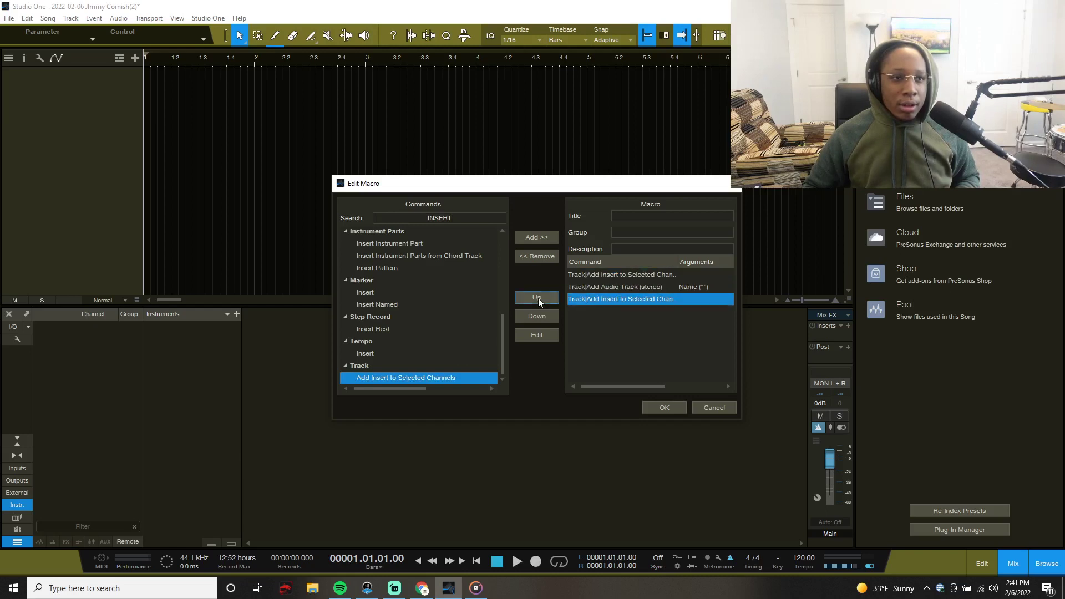
pyautogui.click(541, 298)
pyautogui.click(631, 299)
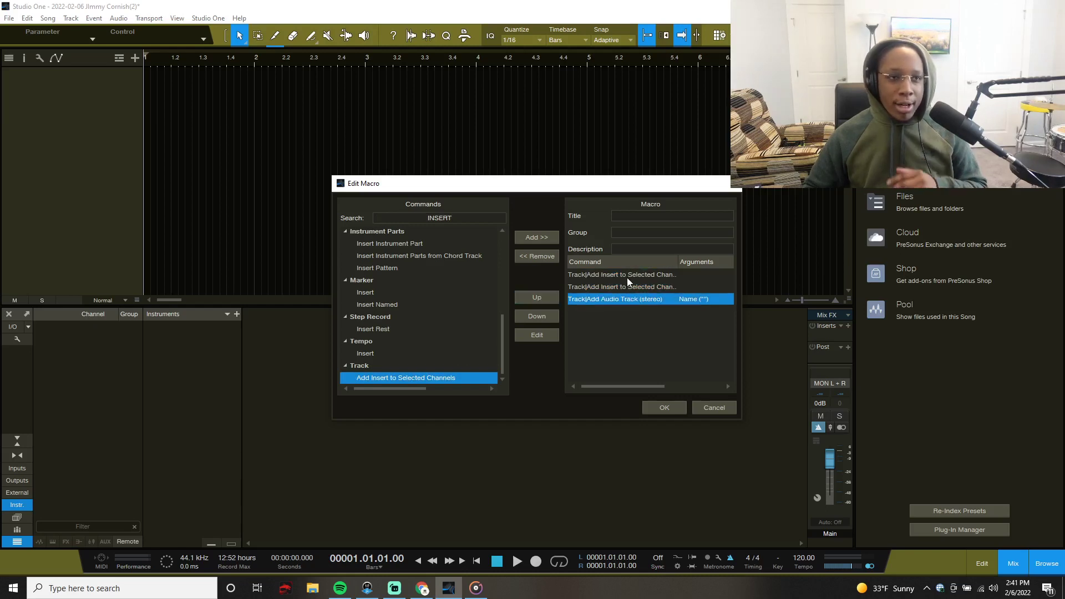
# - Configure the macro's first insert command to load the Fat Channel device
pyautogui.doubleClick(627, 277)
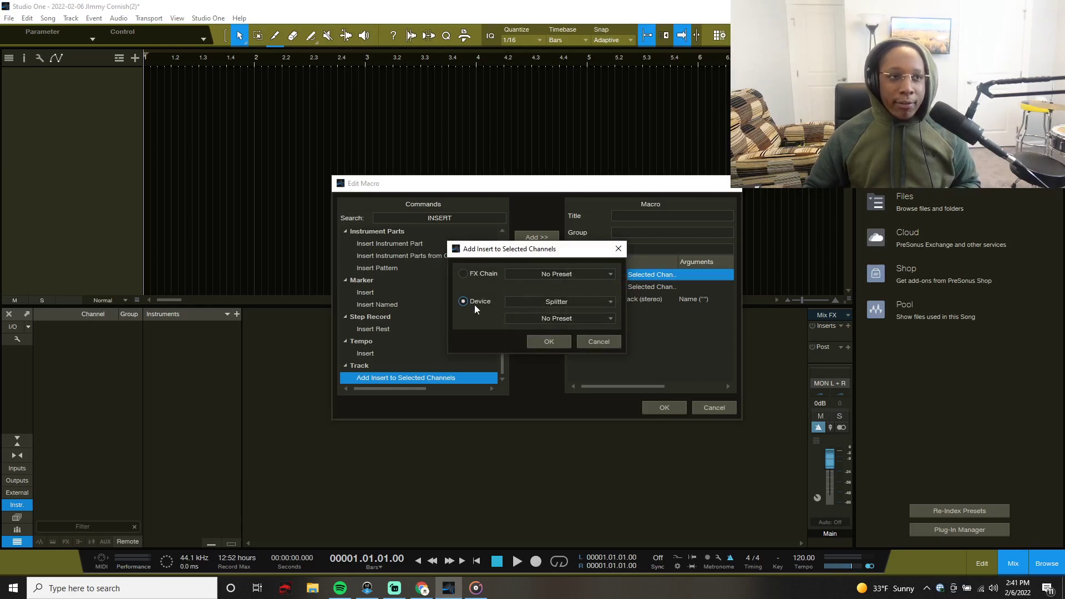
pyautogui.click(531, 304)
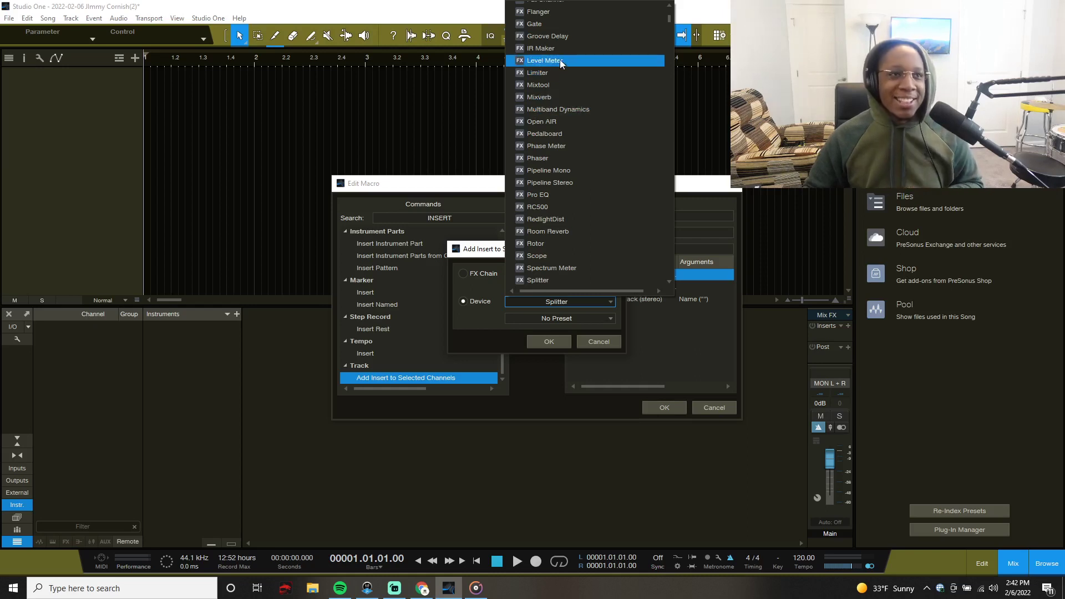
pyautogui.scroll(1, 551, 46)
pyautogui.click(552, 38)
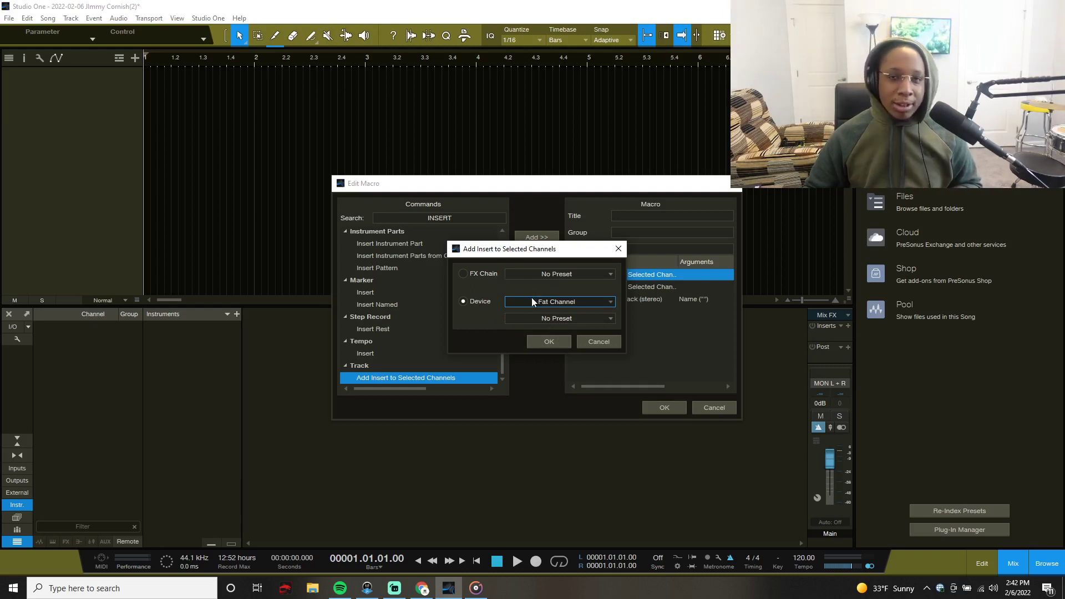
pyautogui.click(548, 341)
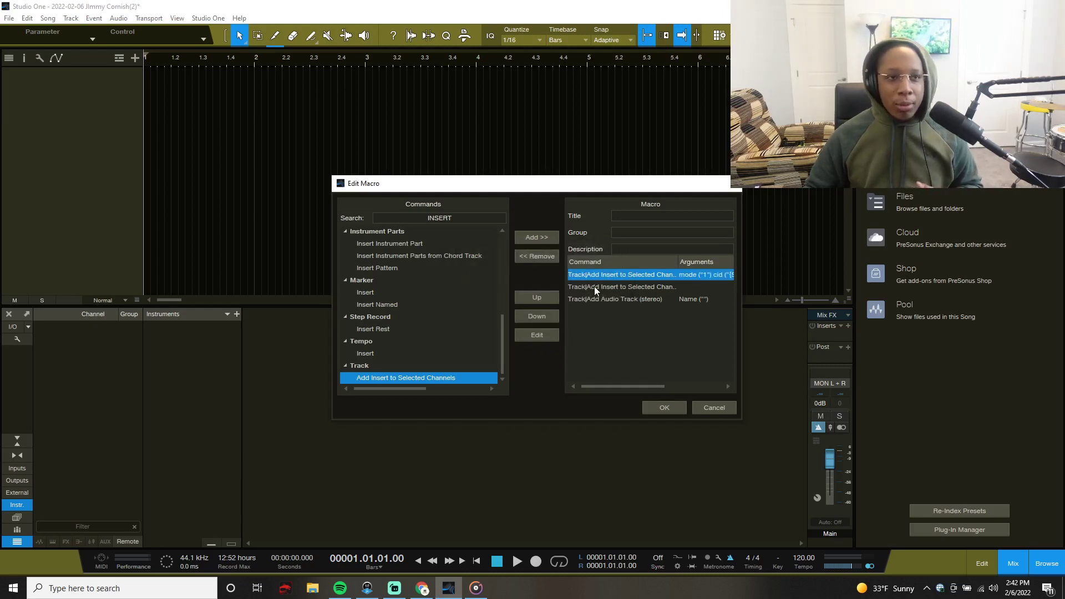
# - Configure the macro's second insert command to load the S1 Imager Stereo device
pyautogui.doubleClick(594, 286)
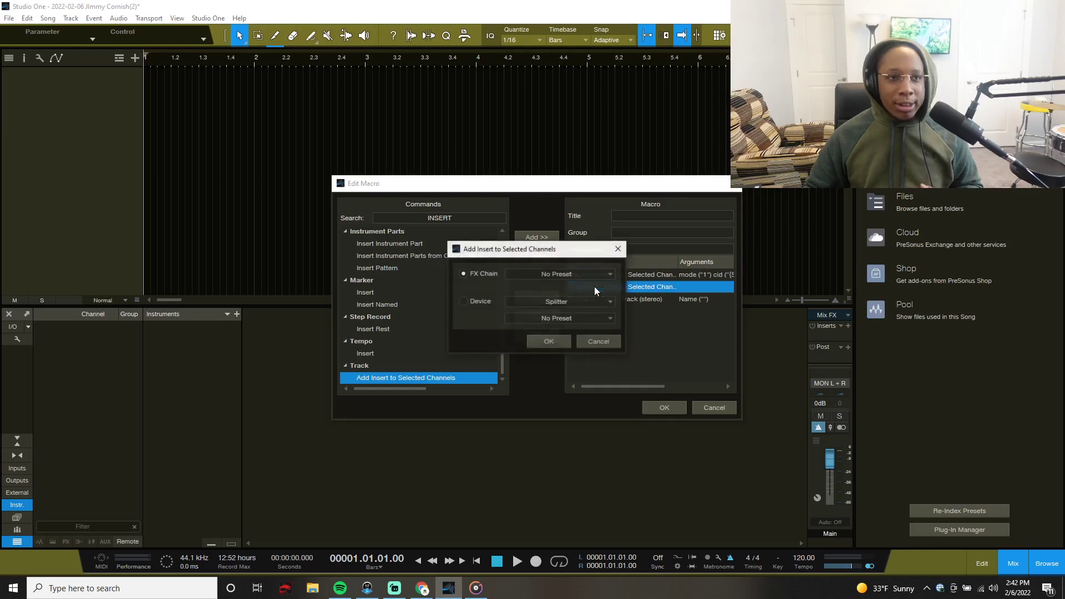
pyautogui.click(548, 302)
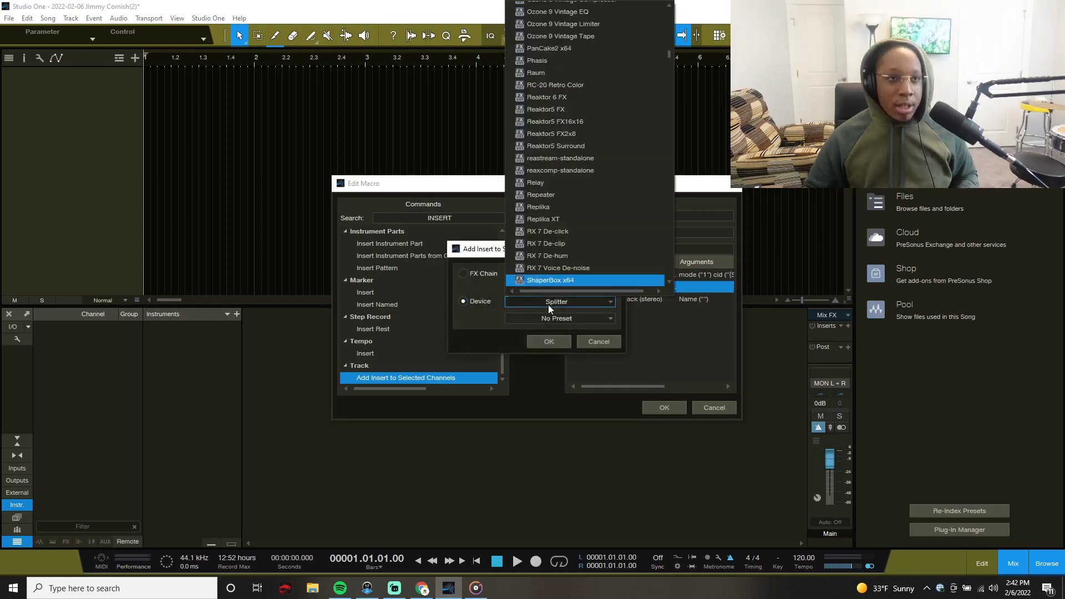
pyautogui.scroll(-1, 553, 284)
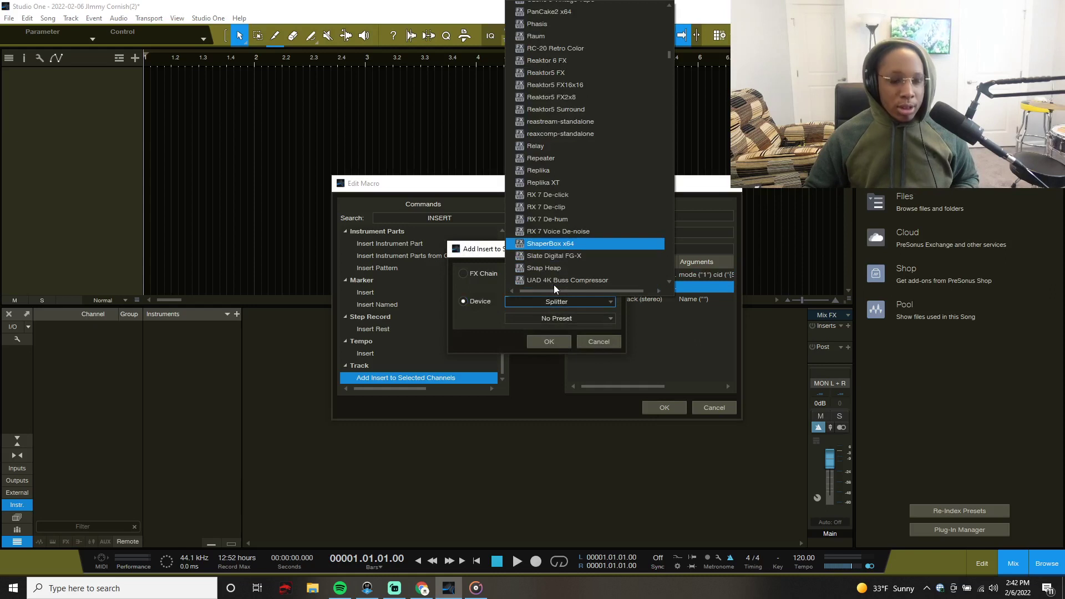
pyautogui.scroll(-1, 553, 285)
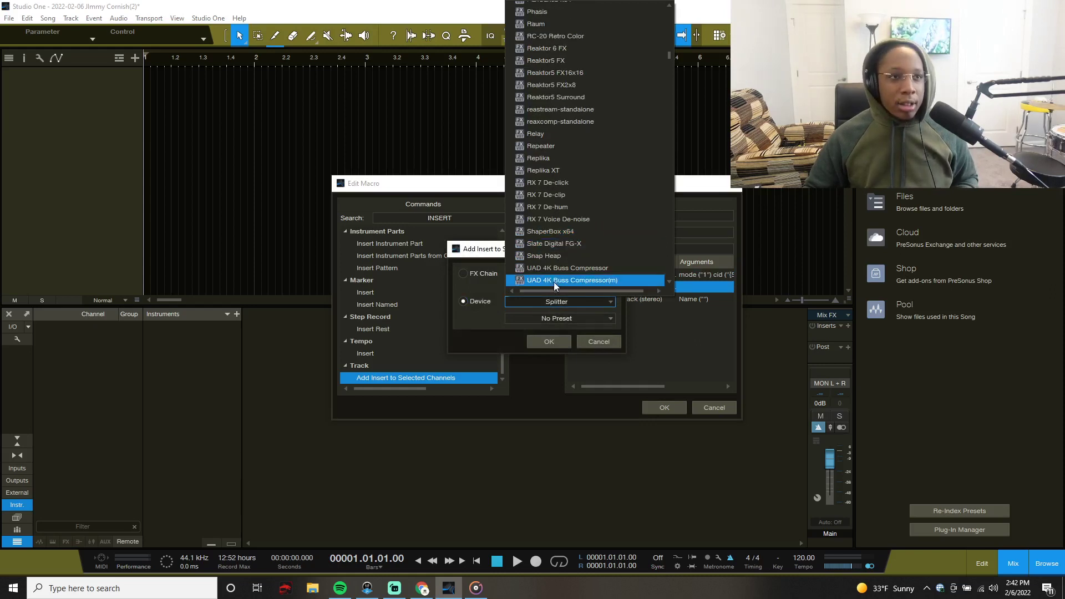
pyautogui.scroll(-3, 553, 281)
pyautogui.click(553, 278)
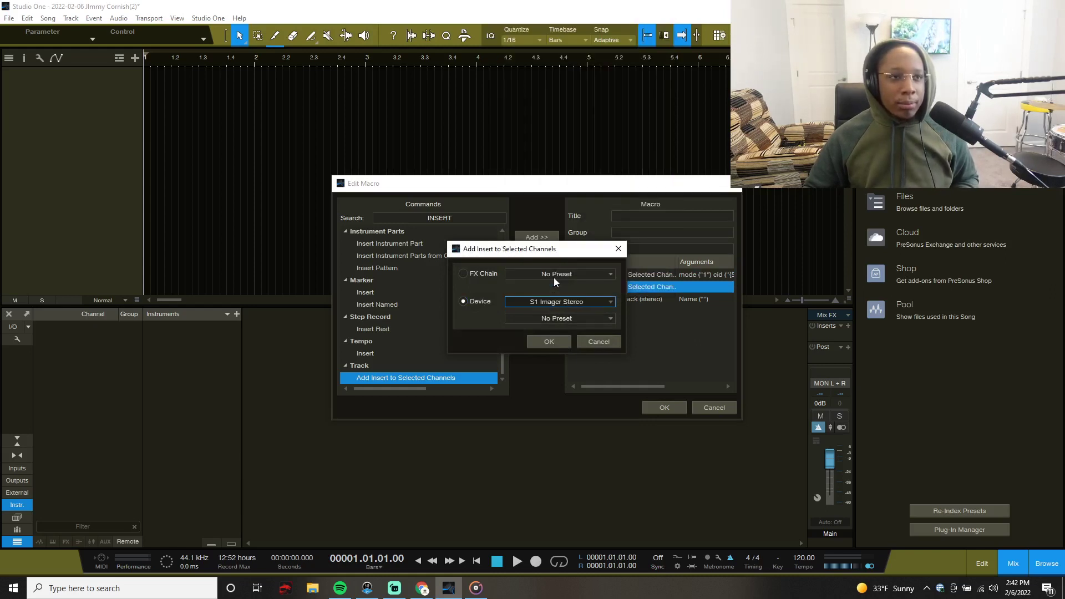
pyautogui.click(549, 342)
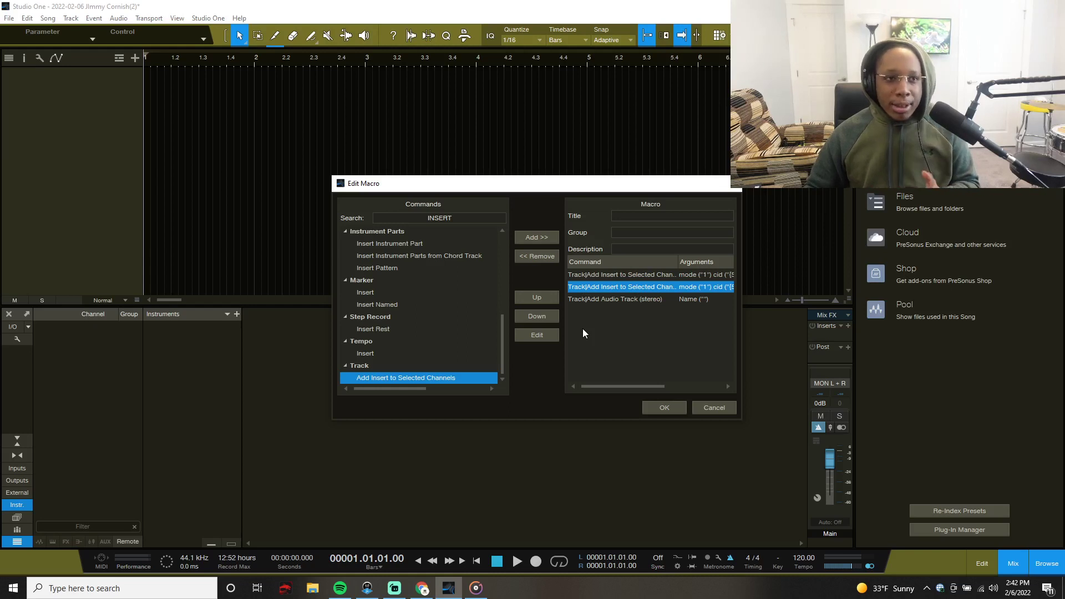
# - Title the macro ADD TRACK and save it, then refresh the macro list and close the Macro Organizer
pyautogui.click(646, 215)
pyautogui.write('ADD TRACK')
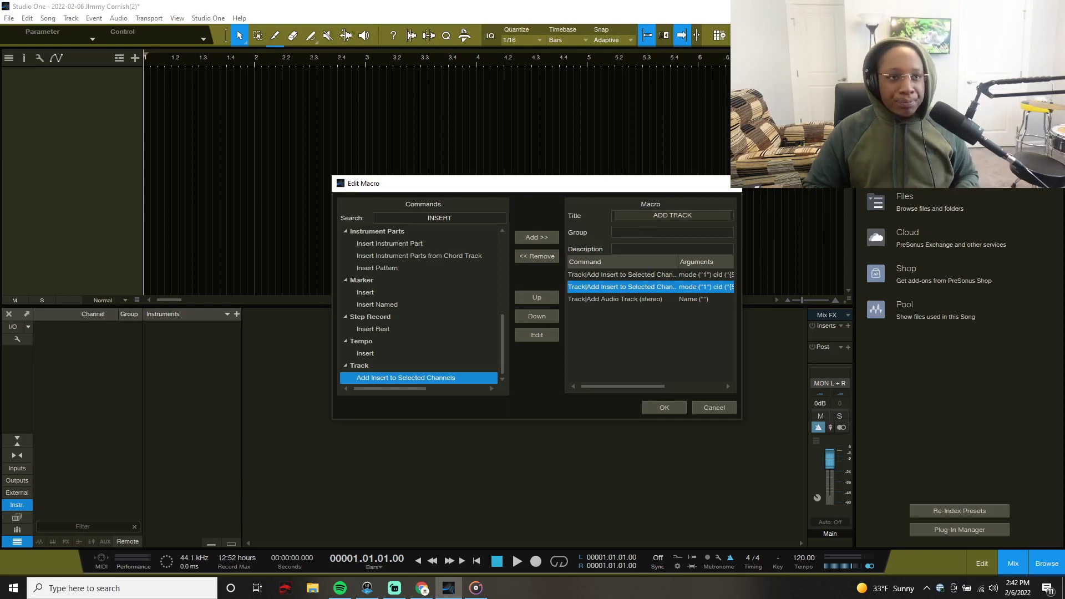
pyautogui.press('Return')
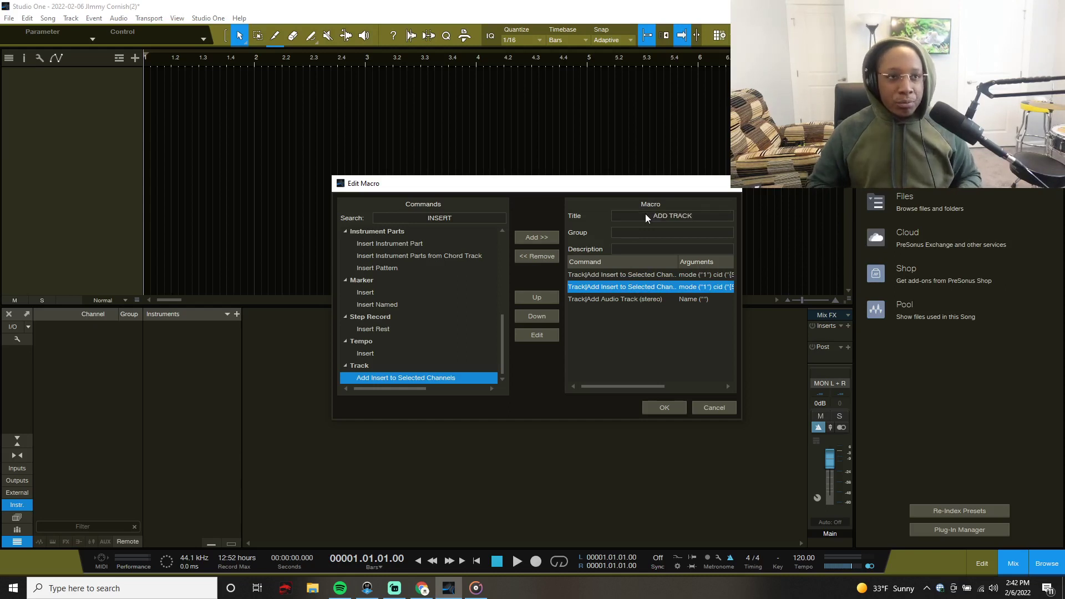
pyautogui.click(663, 407)
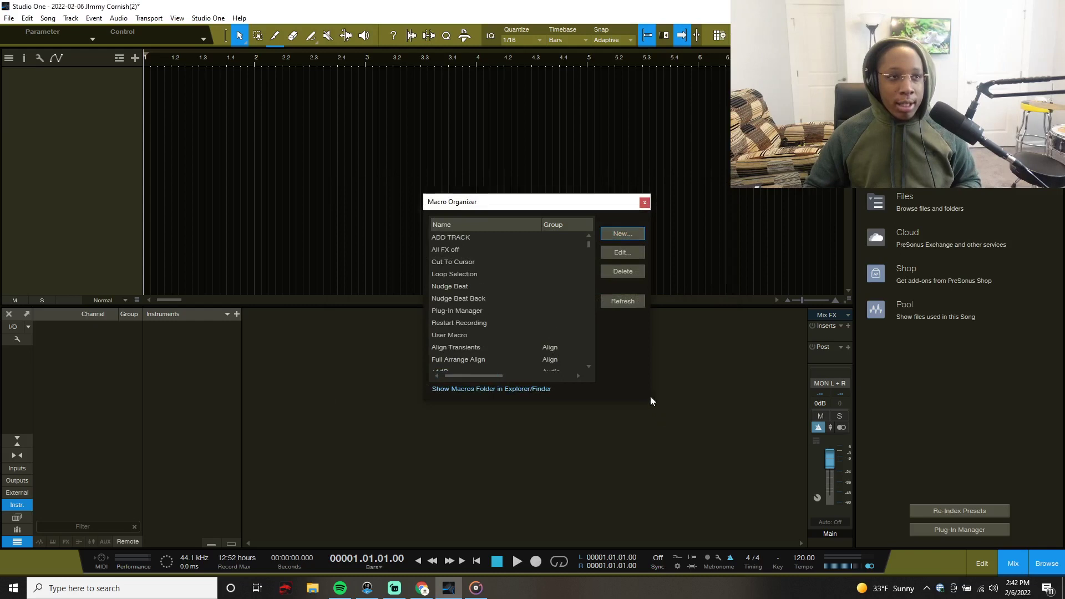
pyautogui.click(501, 239)
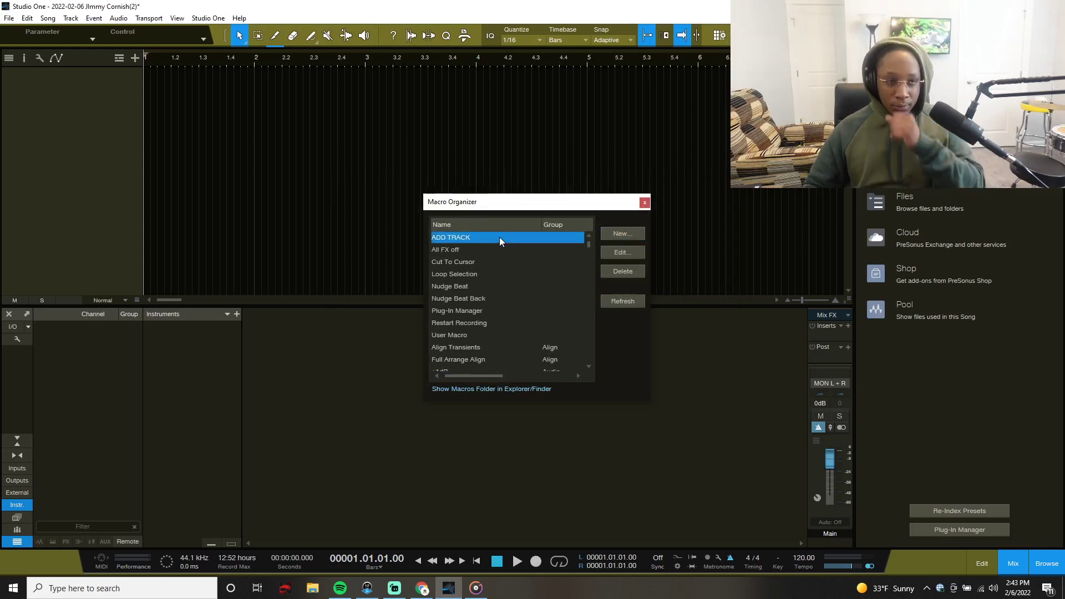
pyautogui.click(622, 305)
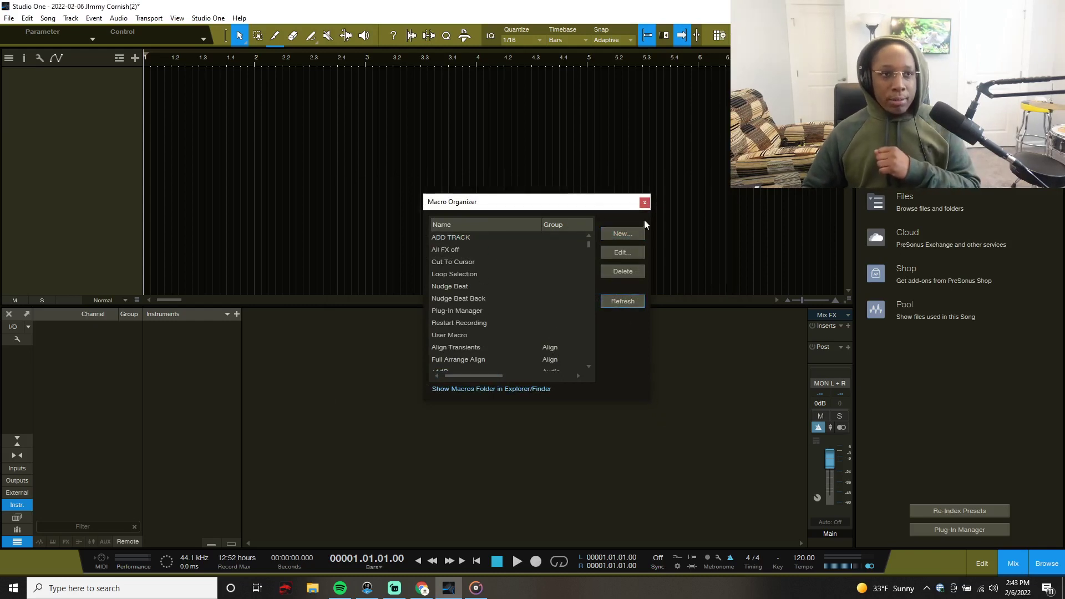
pyautogui.click(644, 203)
# - Find the ADD TRACK macro in the keyboard shortcut settings by searching for ADD TR, and select it
pyautogui.click(216, 18)
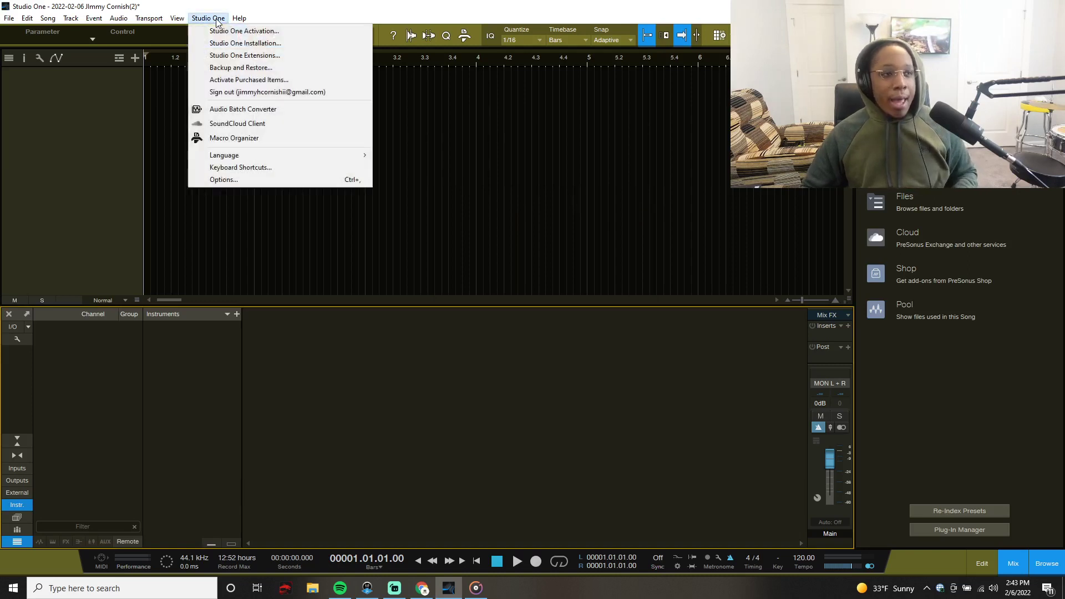
pyautogui.click(247, 167)
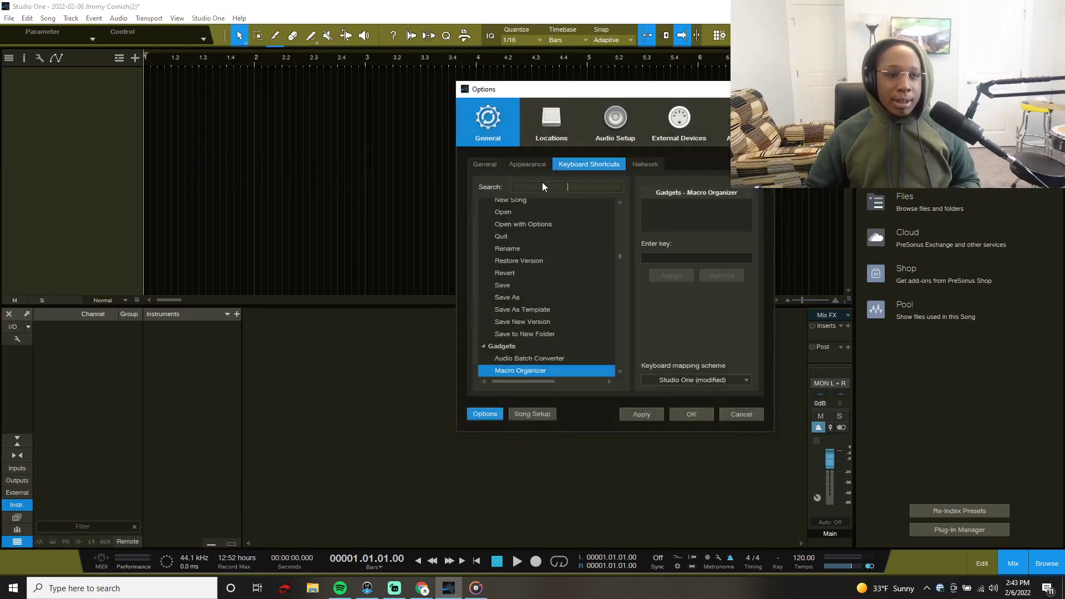
pyautogui.write('ADD')
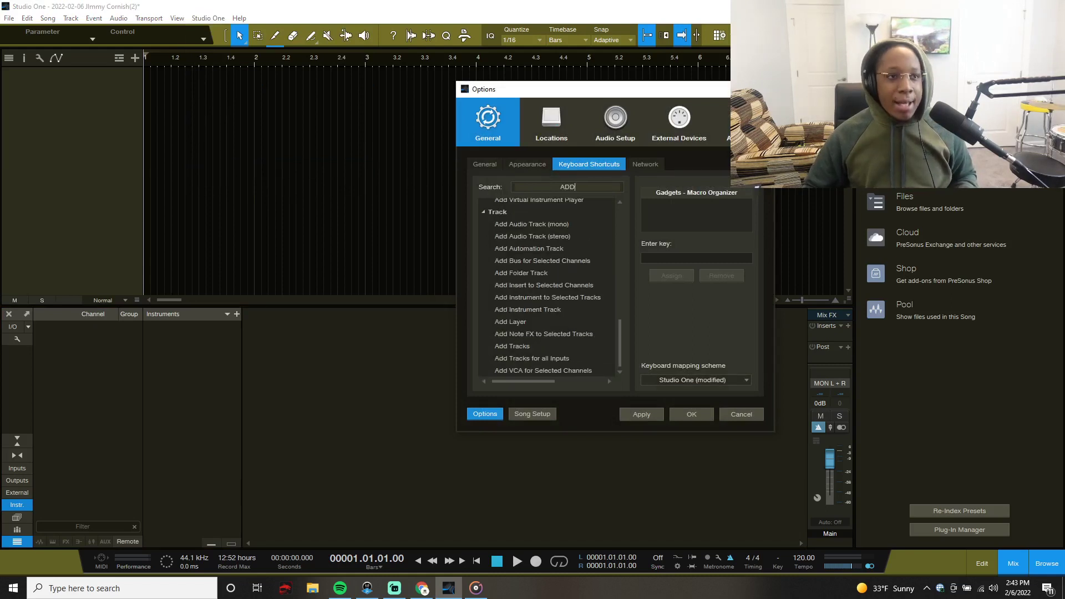
pyautogui.scroll(15, 560, 215)
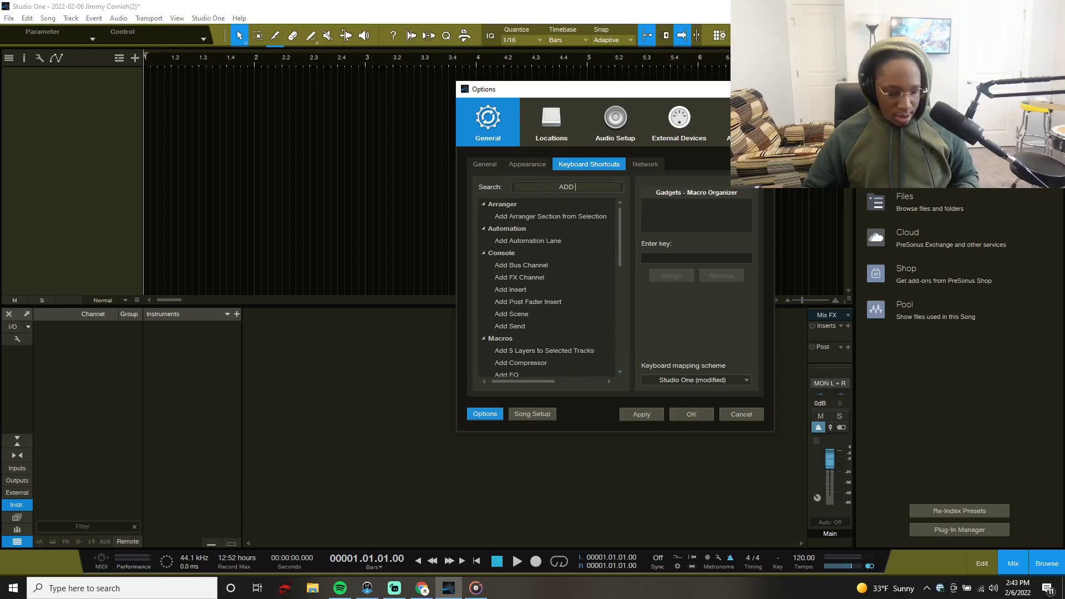
pyautogui.write('TR')
pyautogui.click(525, 218)
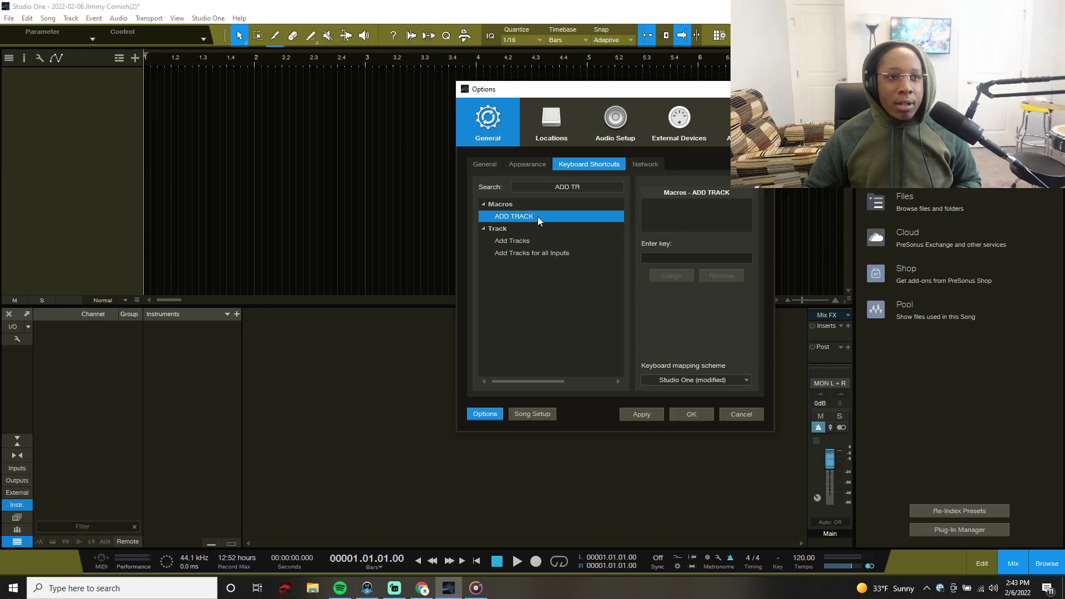
# - Assign the numeric keypad's decimal key to the ADD TRACK macro, save the options and try the macro in the empty track list
pyautogui.click(677, 259)
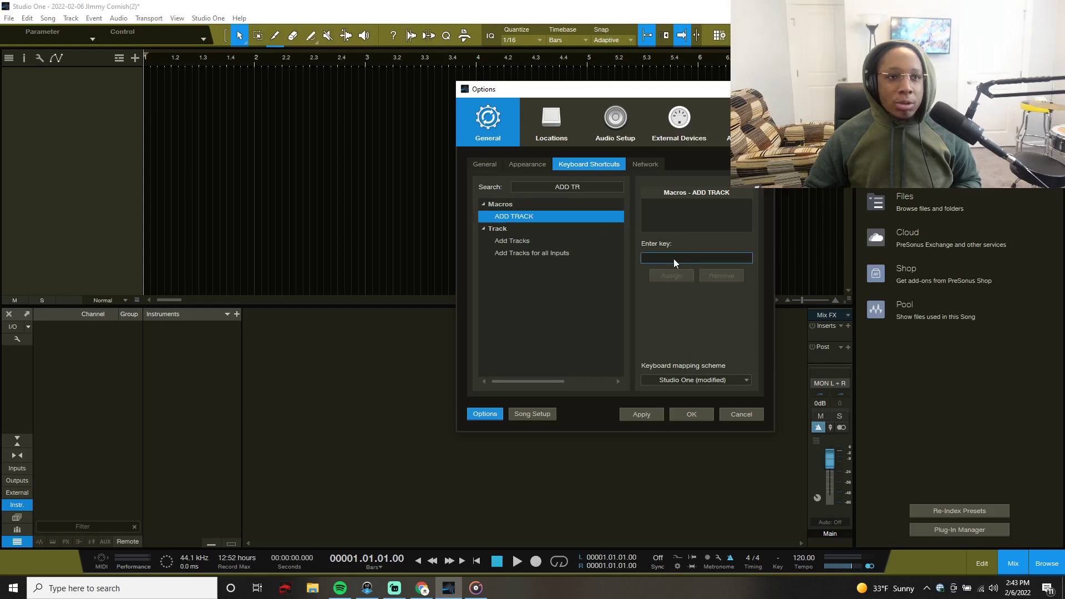
pyautogui.click(522, 218)
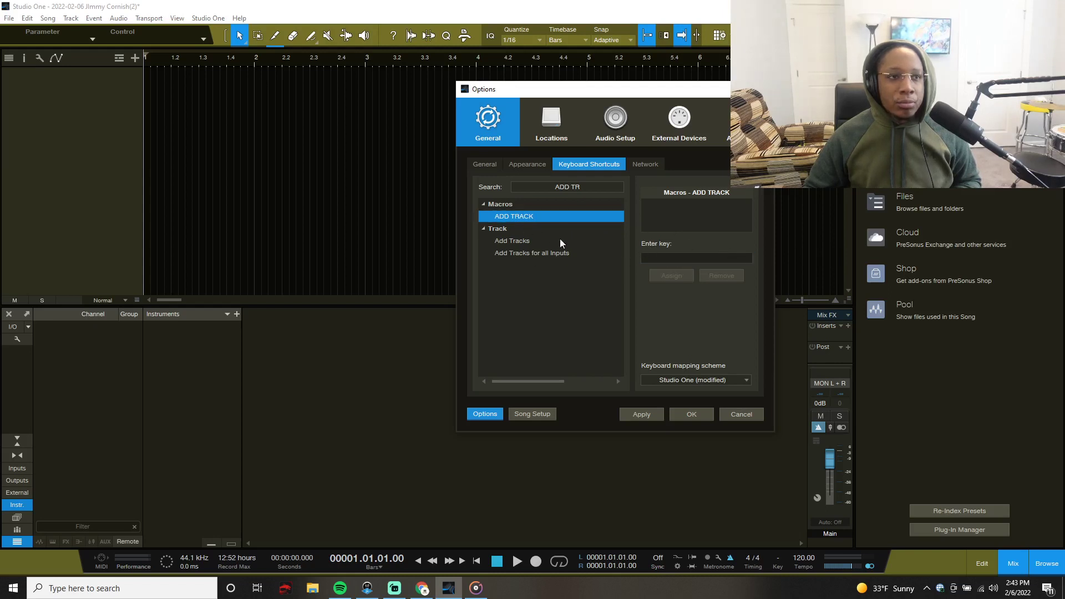
pyautogui.click(660, 259)
pyautogui.press('KP_Decimal')
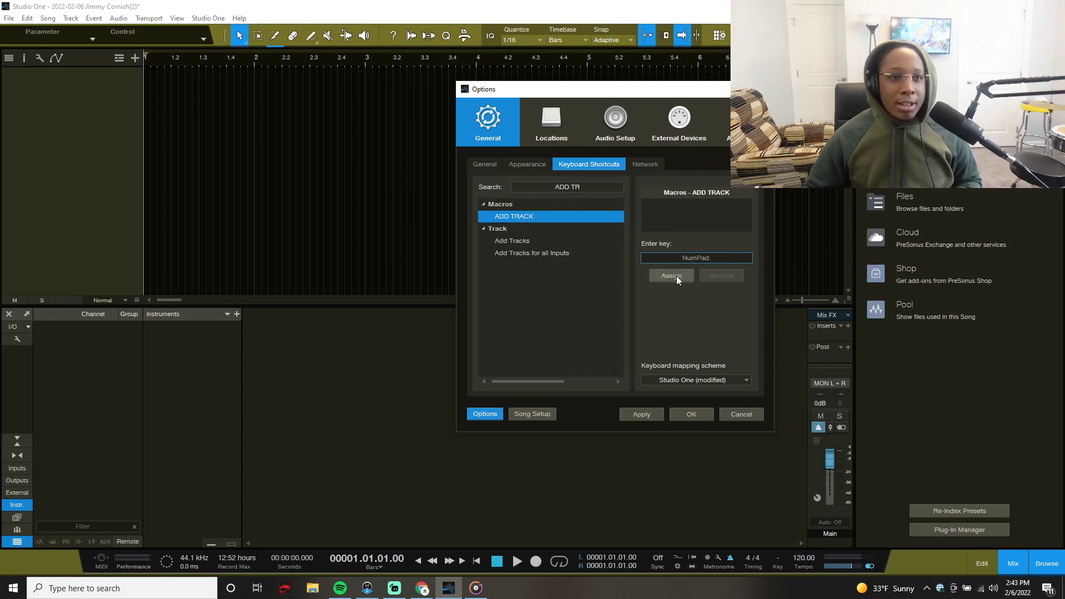
pyautogui.click(677, 277)
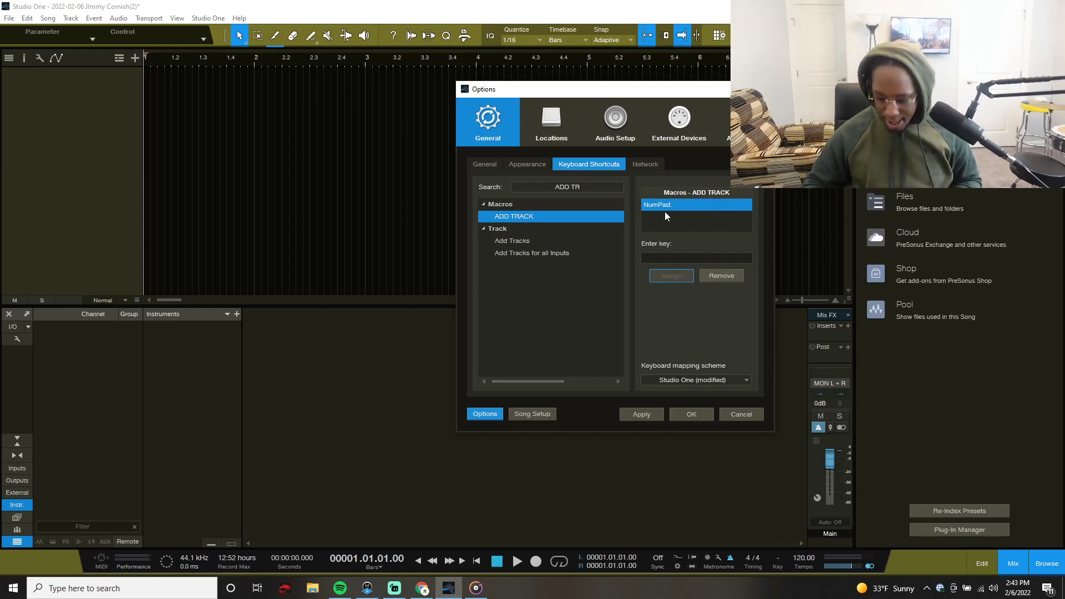
pyautogui.click(693, 414)
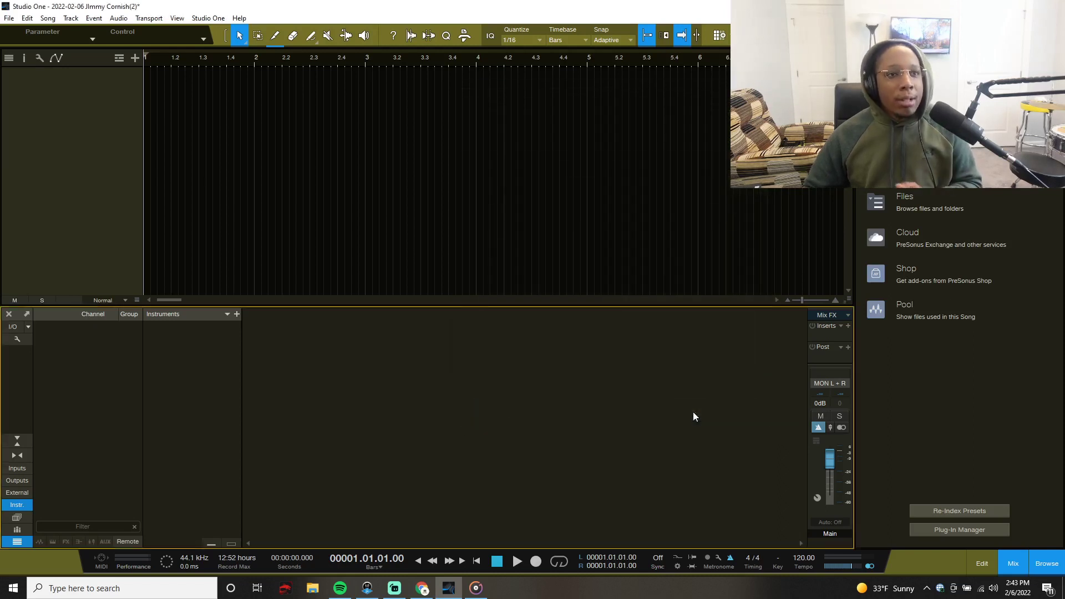
pyautogui.doubleClick(76, 128)
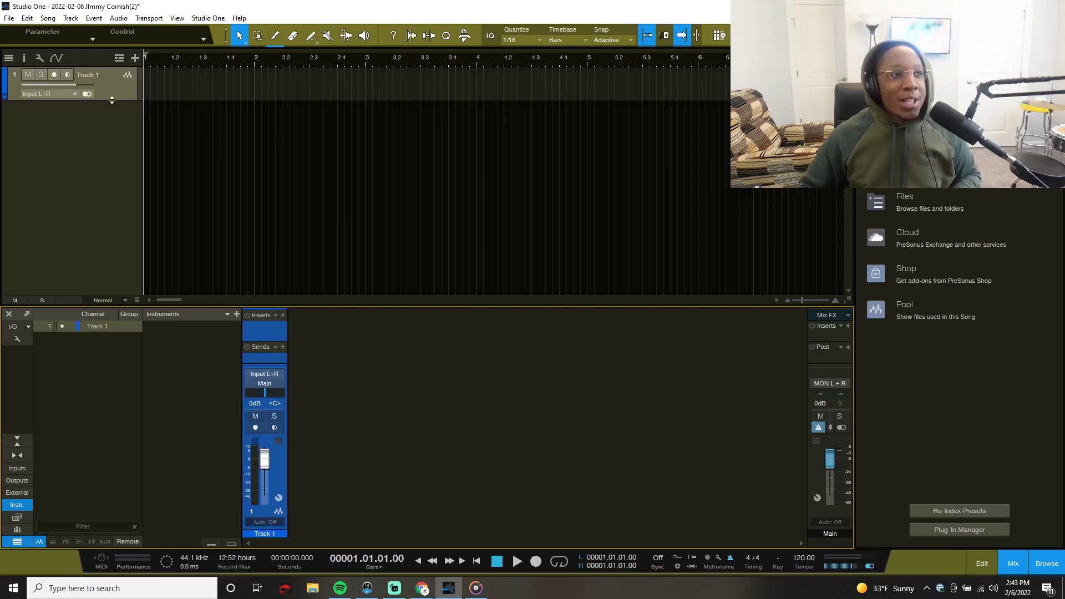
# - Check the settings of the ADD TRACK macro's two insert commands and its Add Audio Track (stereo) command
pyautogui.click(211, 18)
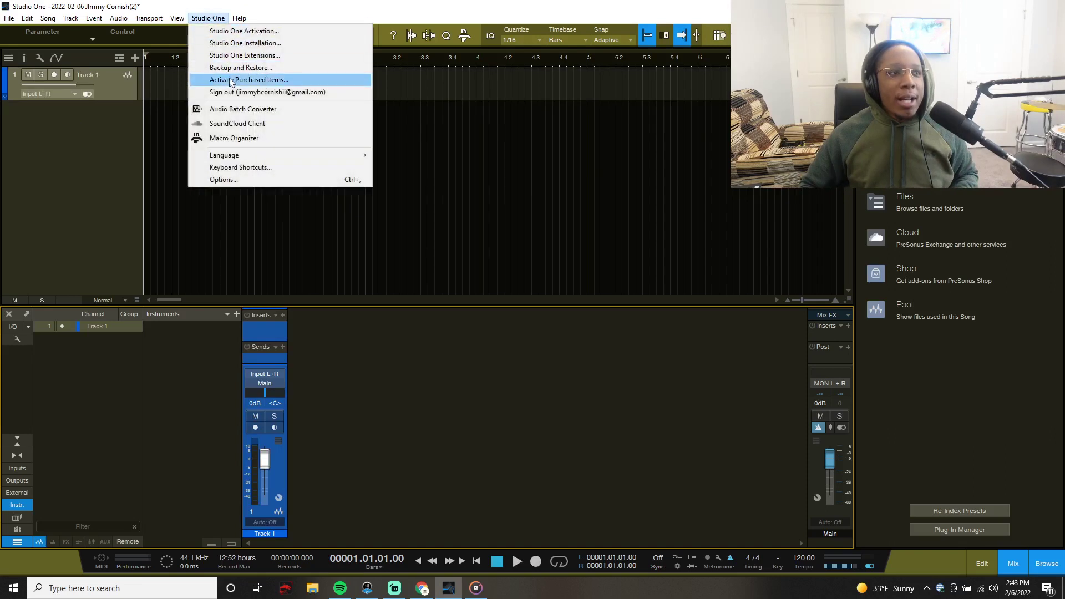
pyautogui.click(242, 139)
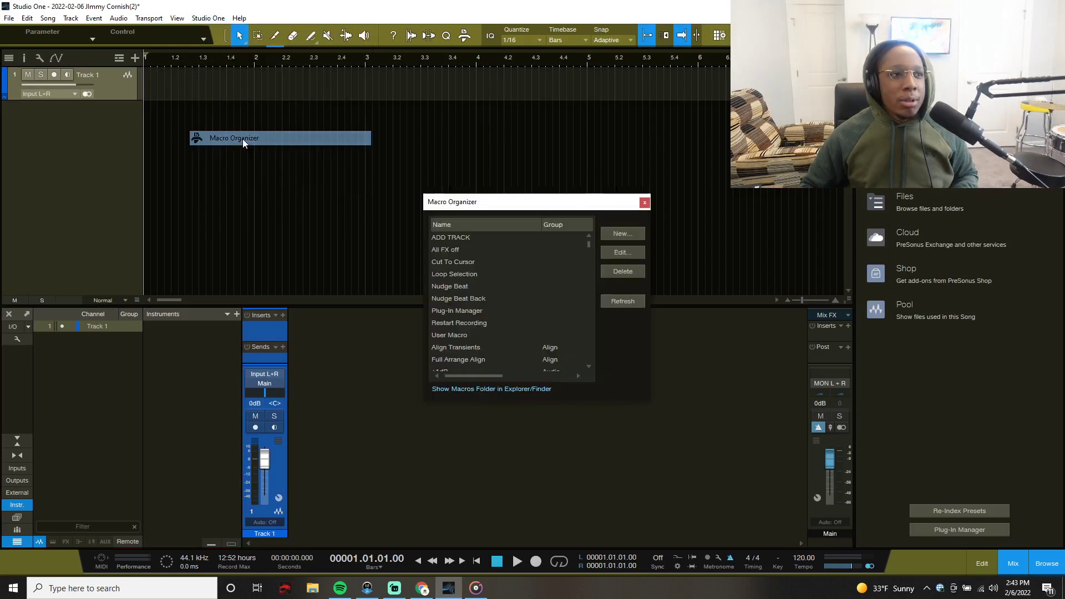
pyautogui.doubleClick(461, 237)
pyautogui.doubleClick(576, 275)
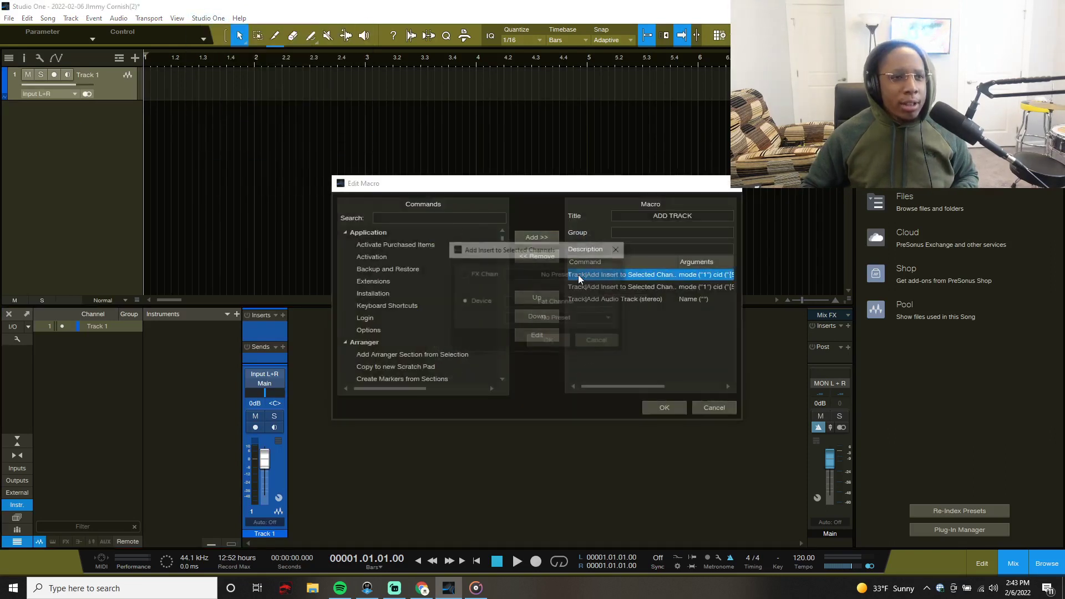
pyautogui.click(541, 341)
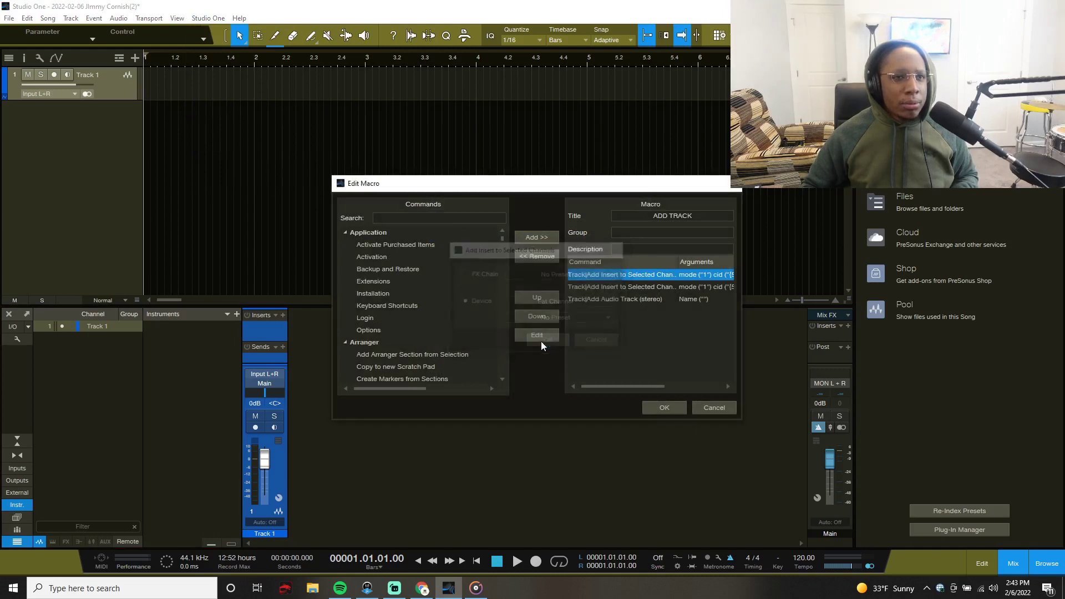
pyautogui.click(593, 285)
pyautogui.doubleClick(594, 285)
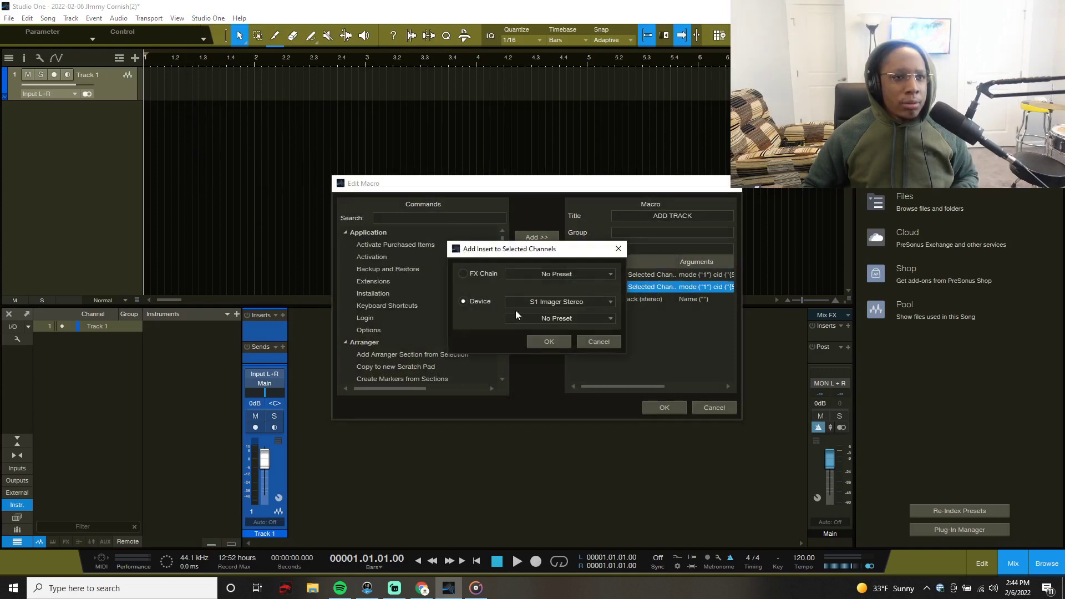
pyautogui.click(548, 341)
pyautogui.click(617, 300)
pyautogui.doubleClick(619, 299)
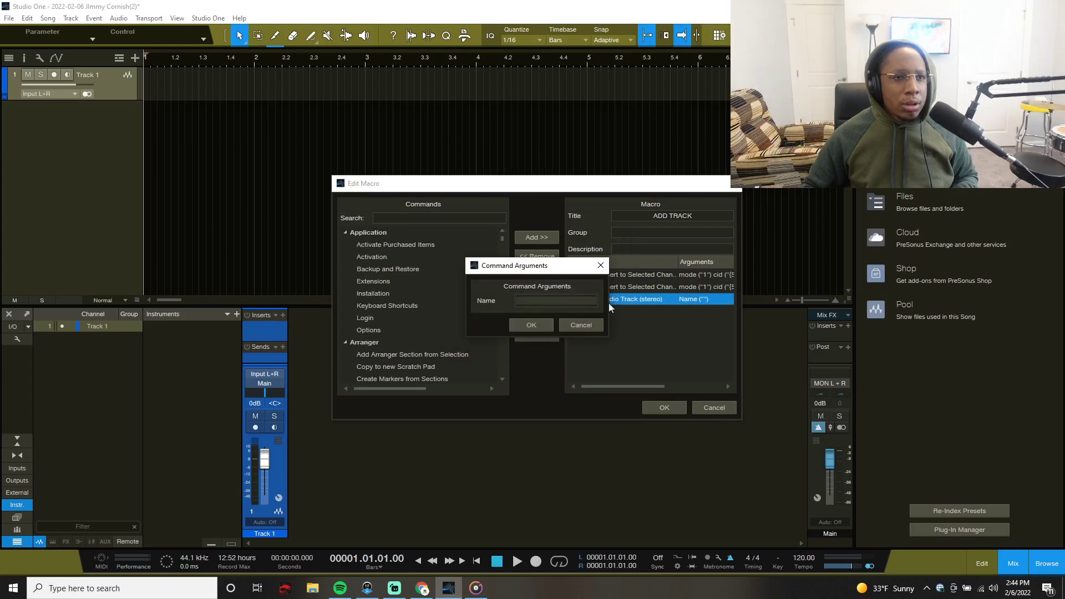
pyautogui.click(580, 325)
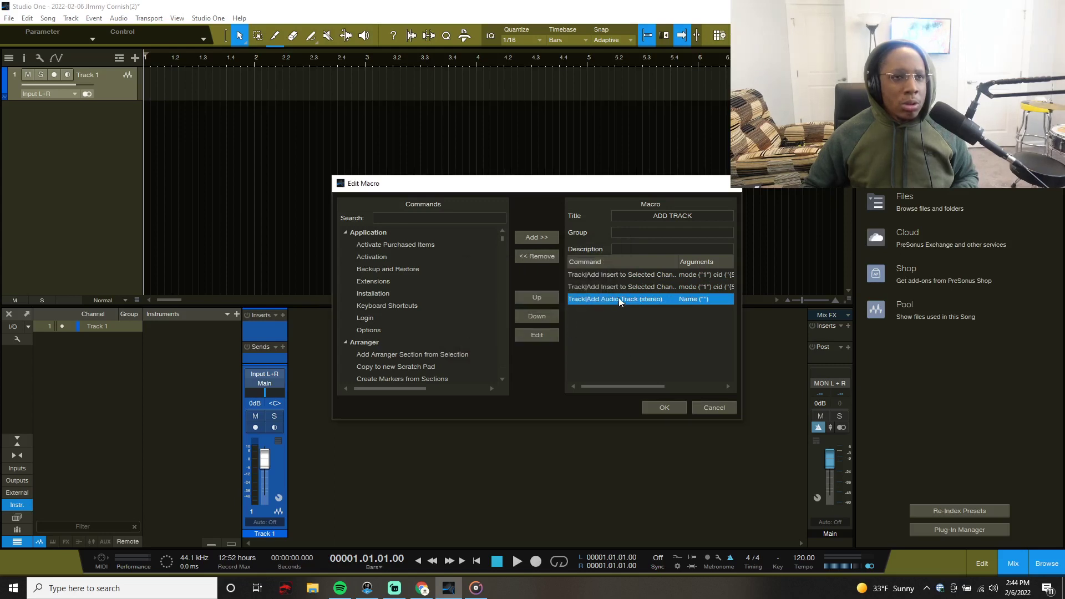
# - Save the reviewed ADD TRACK macro, refresh the macro list and close the Macro Organizer
pyautogui.click(658, 405)
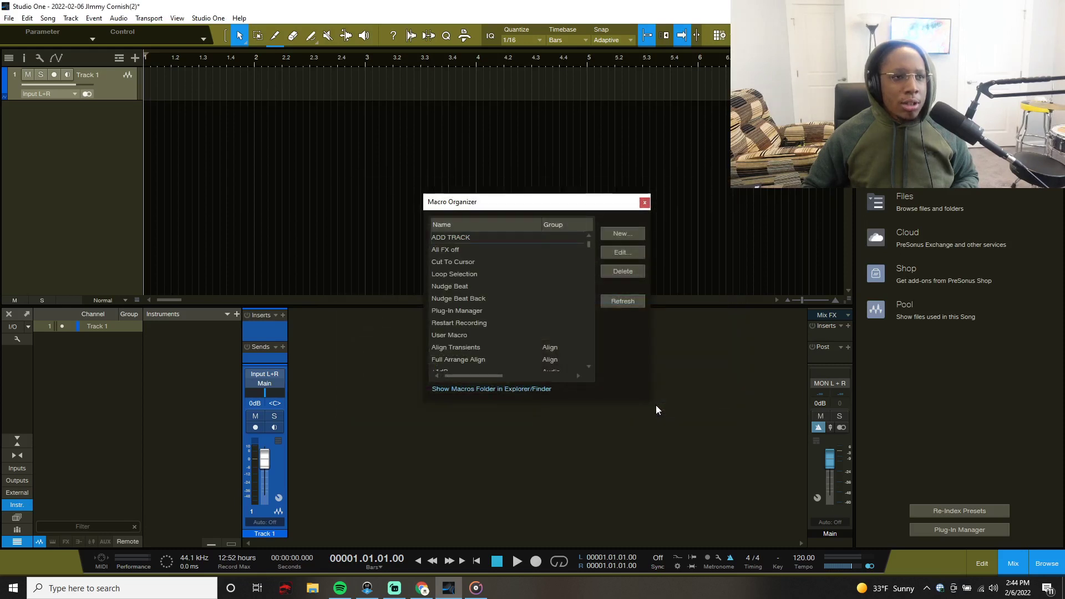
pyautogui.click(498, 238)
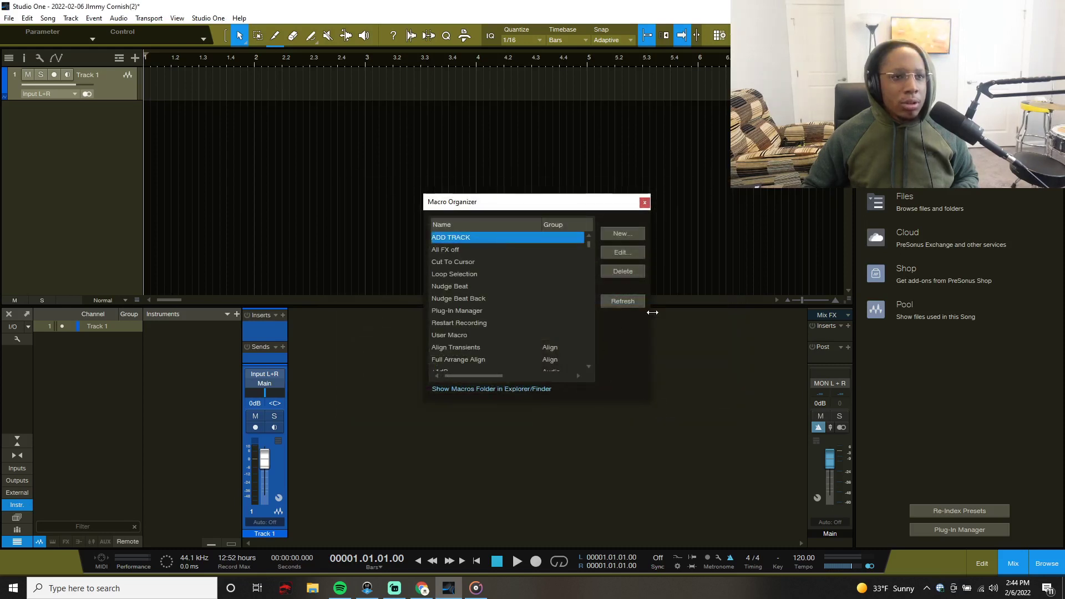
pyautogui.click(622, 302)
pyautogui.click(643, 201)
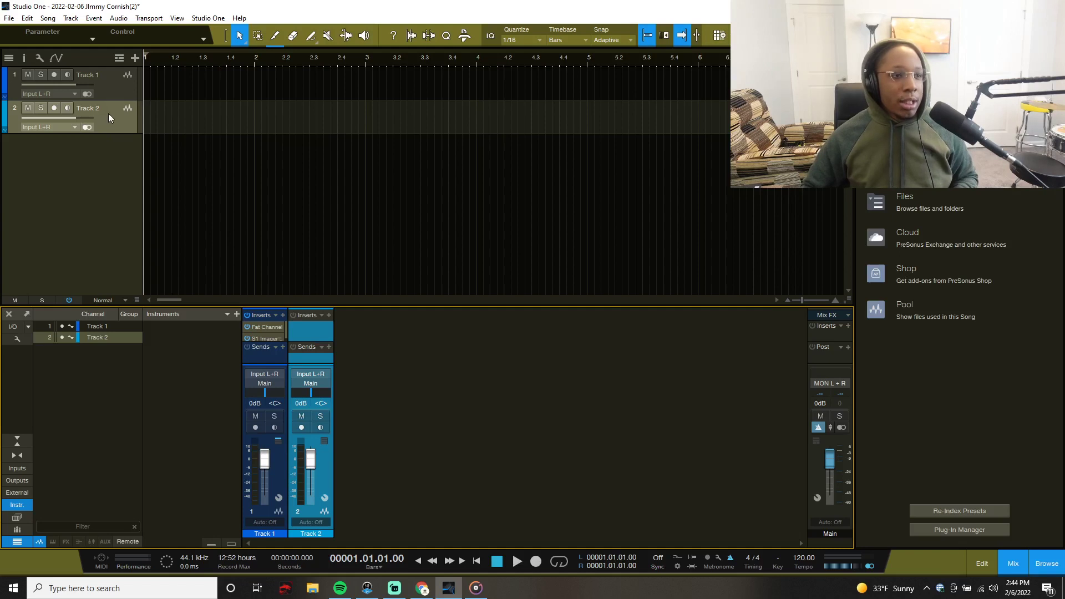
# - Remove Track 1 and Track 2 from the song
pyautogui.click(107, 93)
pyautogui.hotkey('shift', 't')
pyautogui.hotkey('shift', 't')
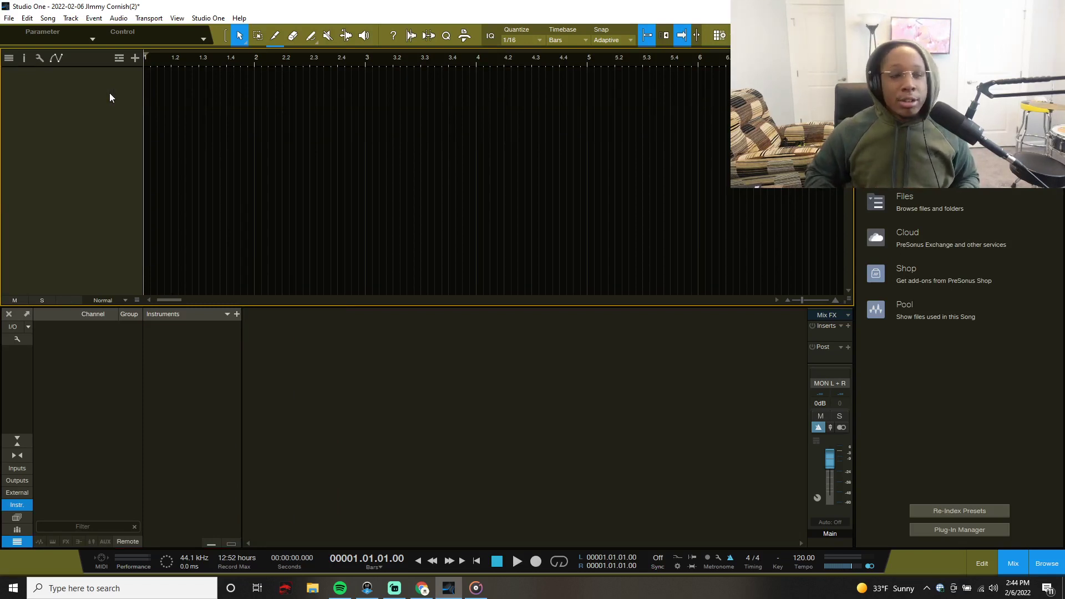
# - Add five tracks with the ADD TRACK macro and delete Track 5
pyautogui.doubleClick(110, 94)
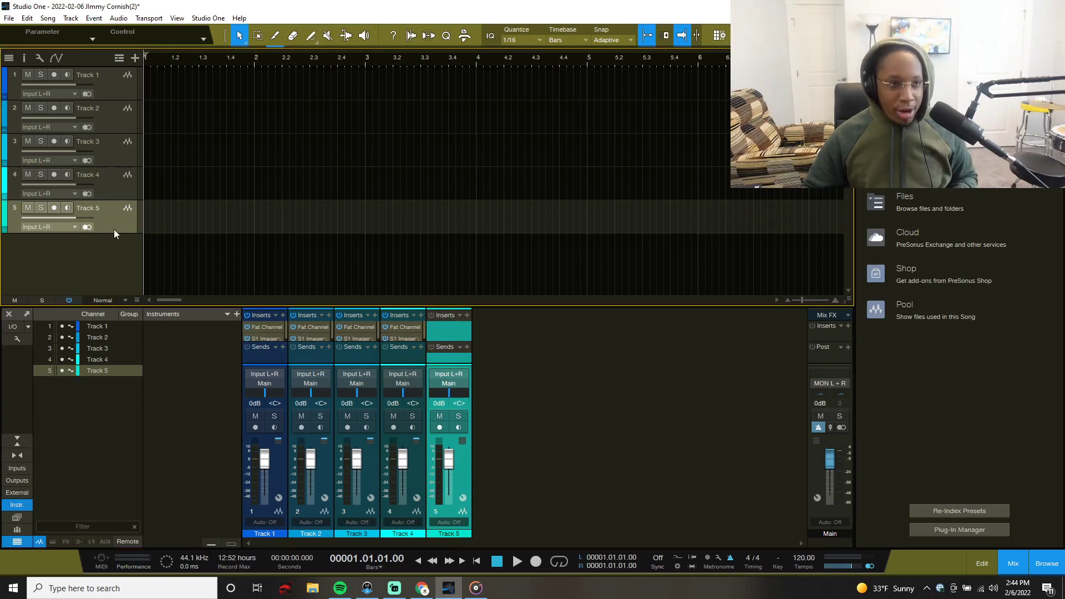
pyautogui.press('Delete')
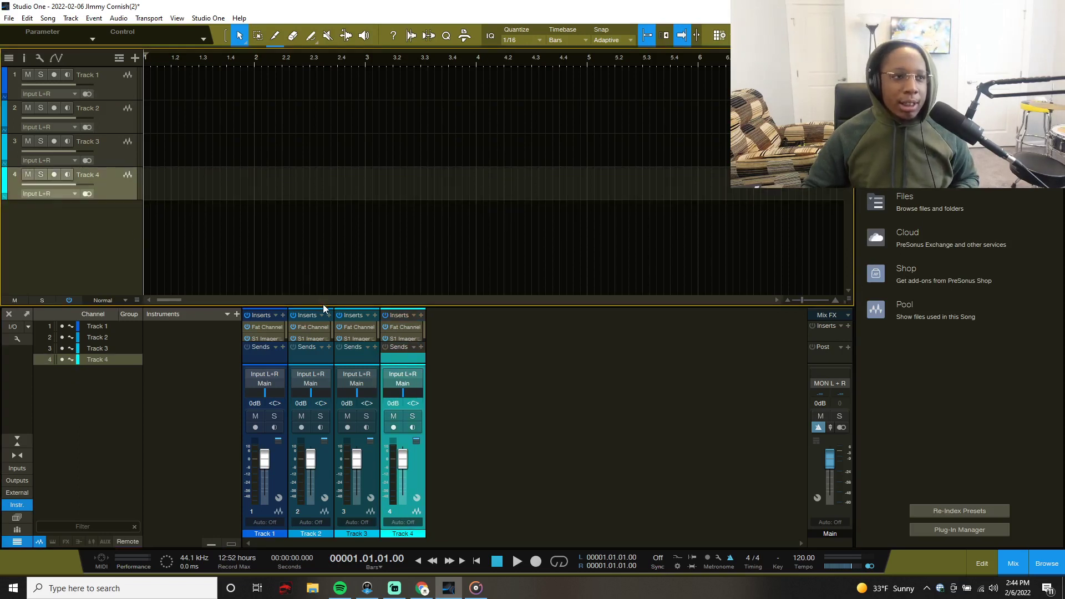
pyautogui.moveTo(323, 304); pyautogui.dragTo(336, 228)
# - Select the channels Track 1 through Track 4 and colour them all green
pyautogui.click(274, 327)
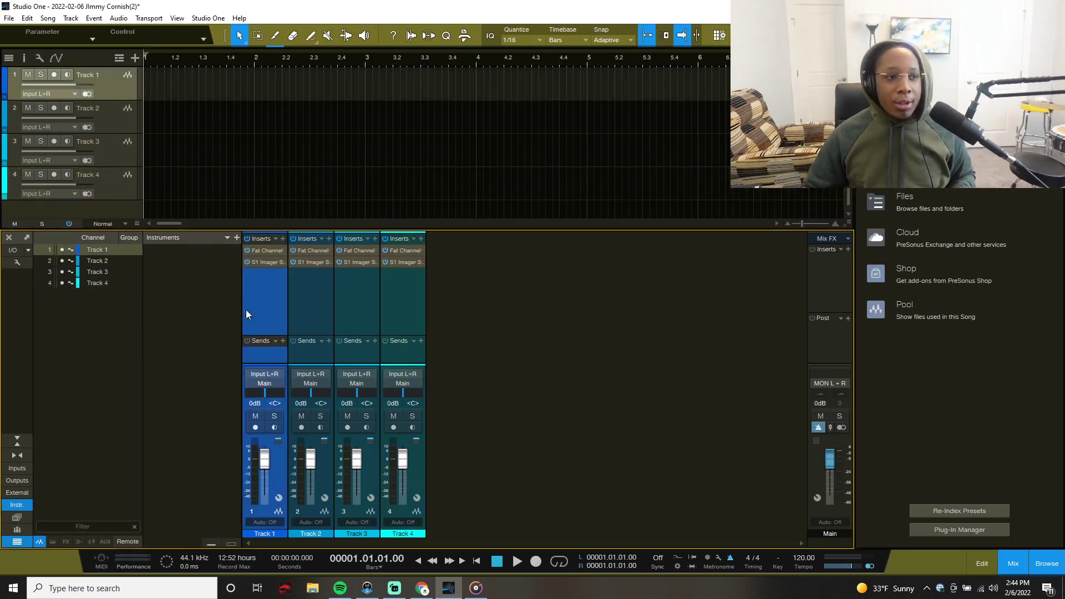
pyautogui.keyDown('shift'); pyautogui.click(400, 320); pyautogui.keyUp('shift')
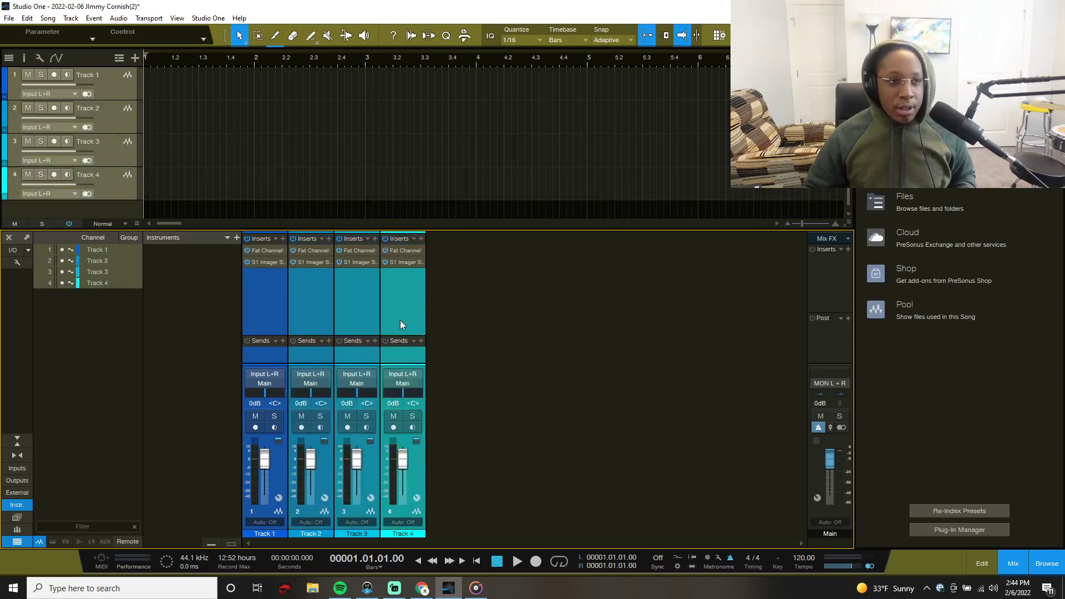
pyautogui.click(364, 534)
pyautogui.click(422, 450)
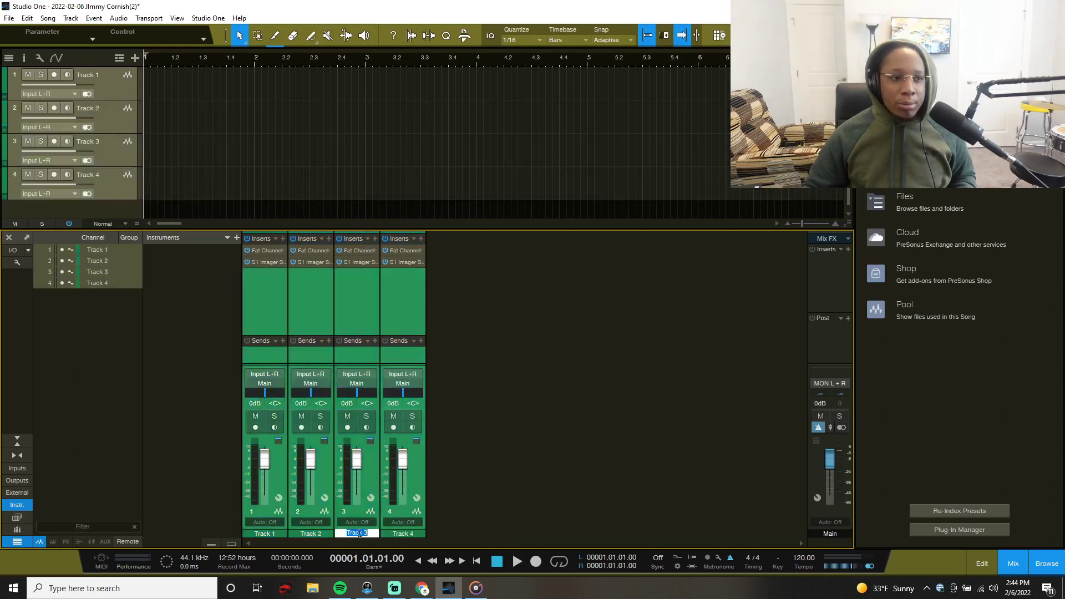
# - Rename the third channel as "DRU," and the first channel as KICK
pyautogui.write('DRU,')
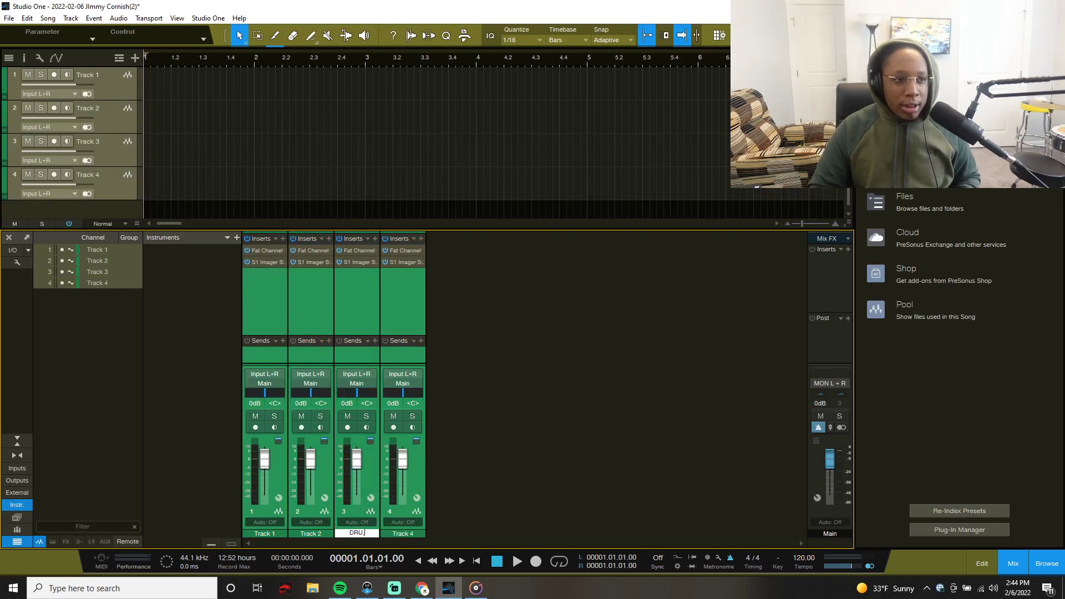
pyautogui.press('Return')
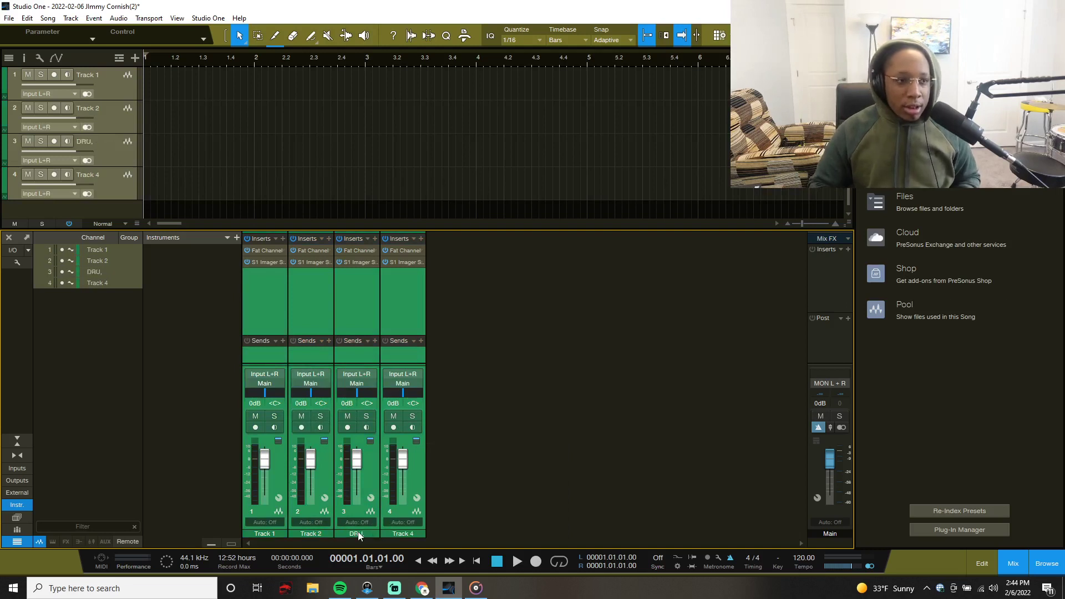
pyautogui.doubleClick(279, 533)
pyautogui.write('KICK')
pyautogui.press('Return')
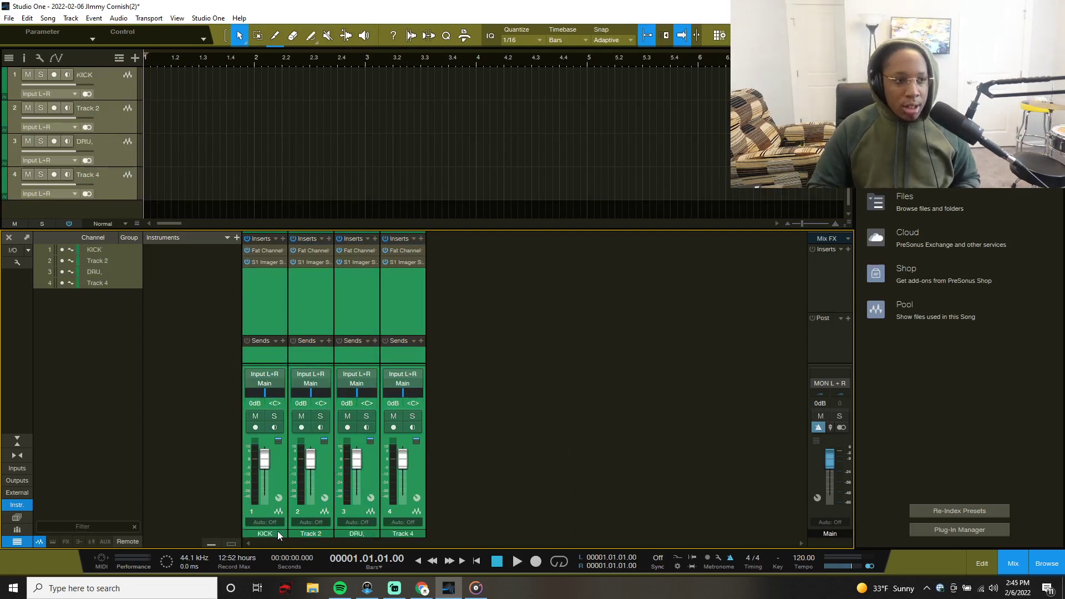
# - Rename the second channel as SNARE, correcting the misspelled SBARE
pyautogui.doubleClick(304, 534)
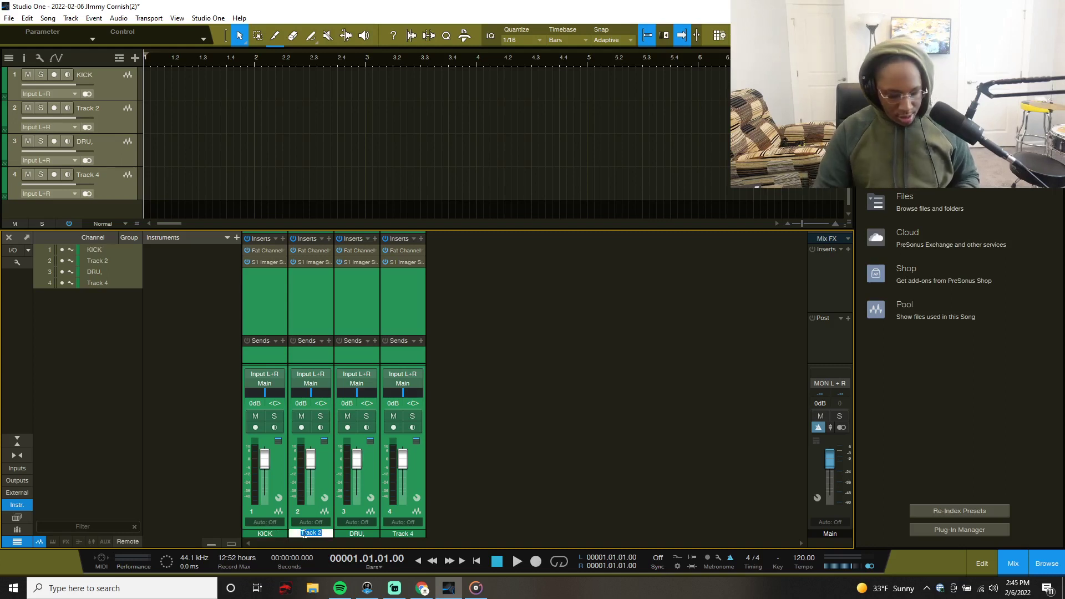
pyautogui.write('SBARE')
pyautogui.press('Return')
pyautogui.doubleClick(304, 536)
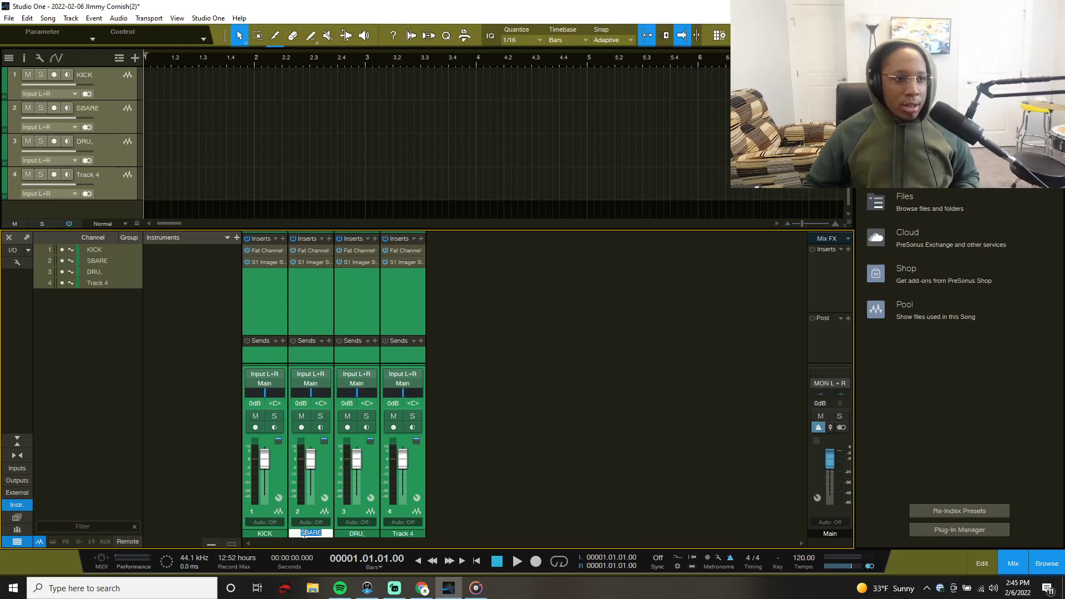
pyautogui.write('SNARE')
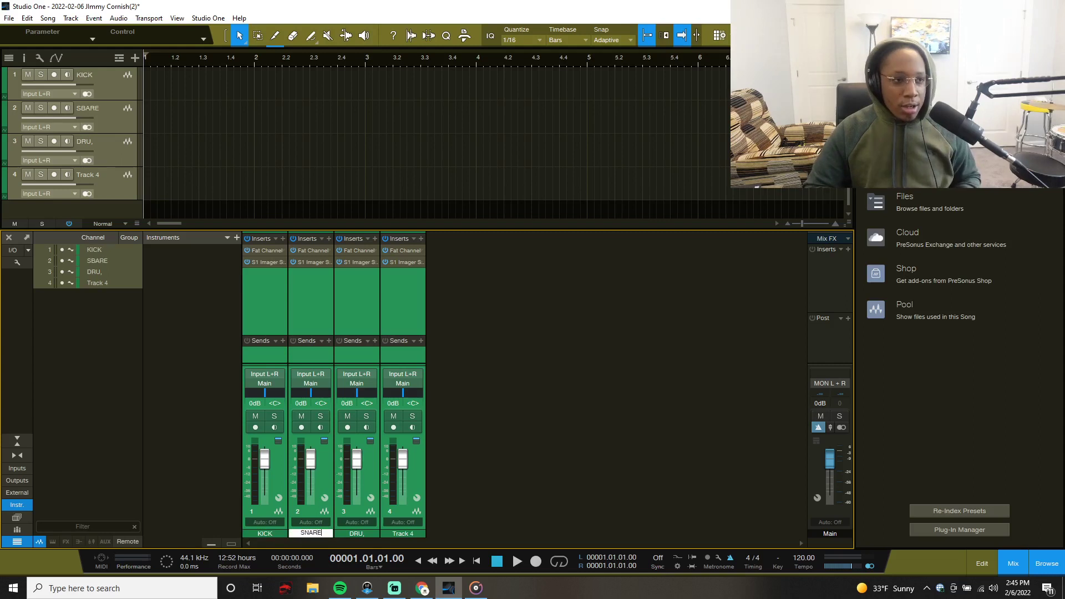
pyautogui.press('Return')
# - Rename the third channel as HAT 1 and the fourth channel as TOM
pyautogui.doubleClick(357, 534)
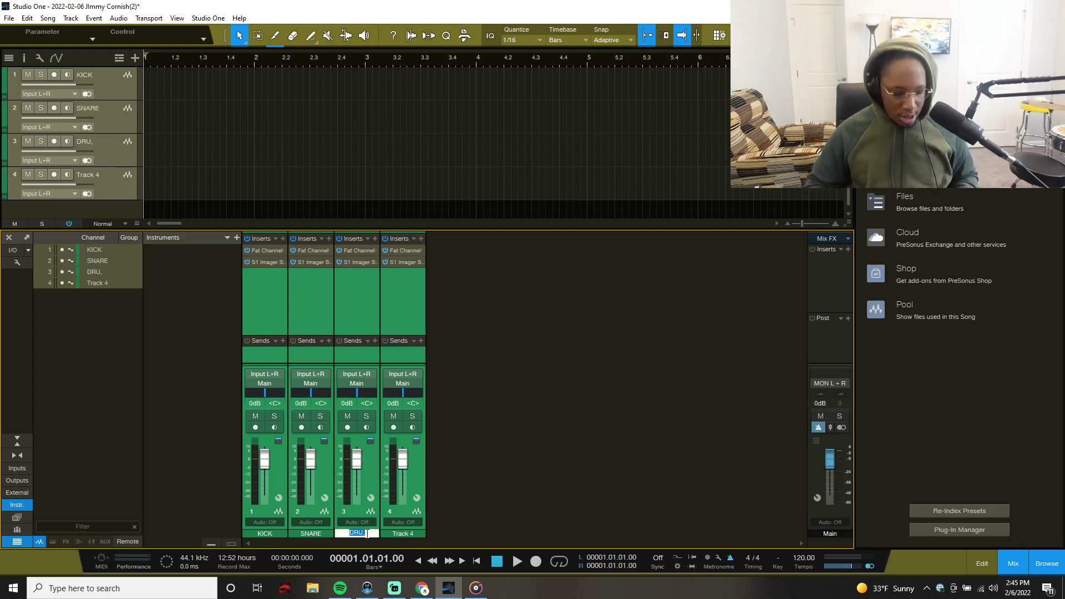
pyautogui.write('HAT')
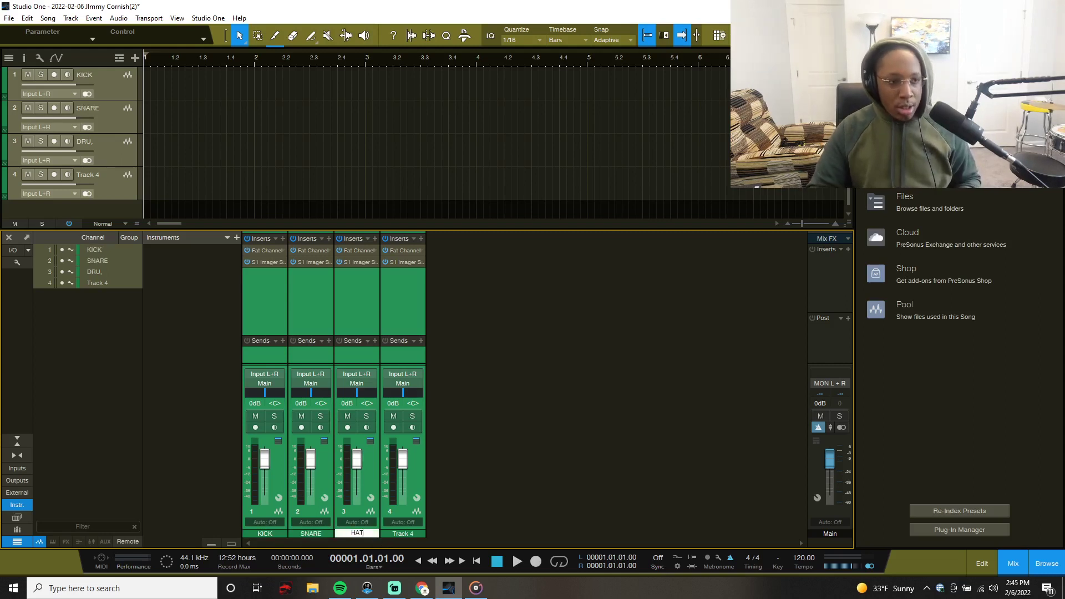
pyautogui.write(' 1')
pyautogui.press('Return')
pyautogui.doubleClick(409, 534)
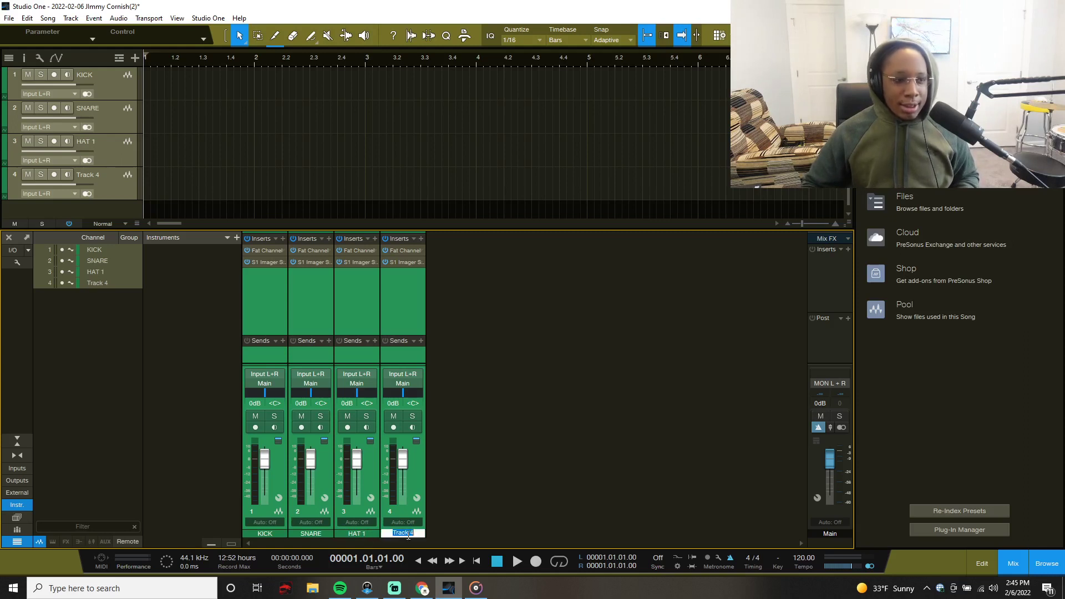
pyautogui.write('TOM')
pyautogui.press('Return')
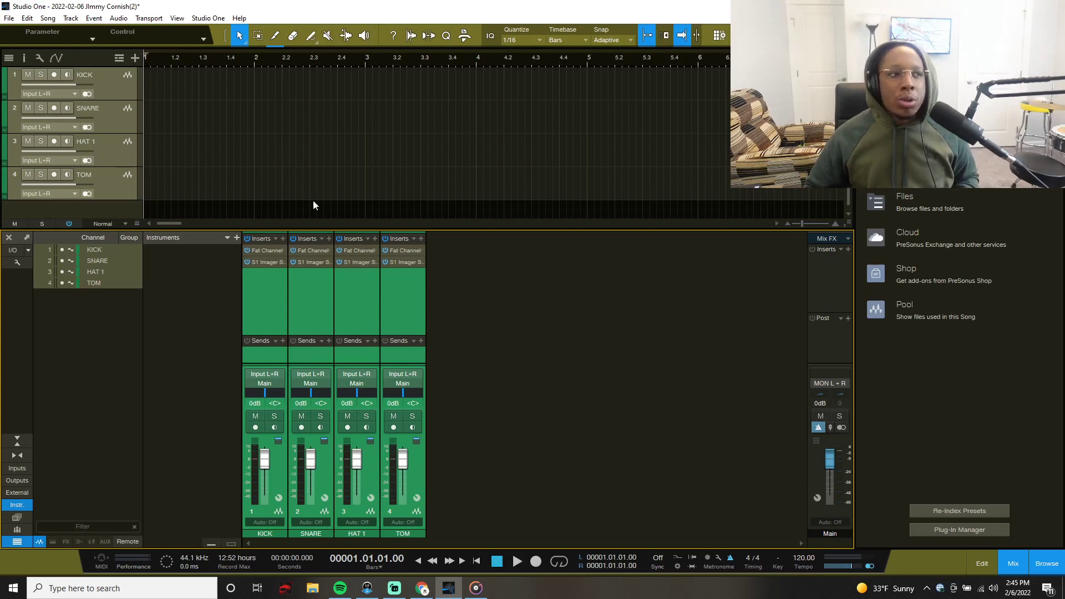
# - Select the tracks KICK through TOM and pack them into a folder
pyautogui.click(128, 86)
pyautogui.keyDown('shift'); pyautogui.click(125, 176); pyautogui.keyUp('shift')
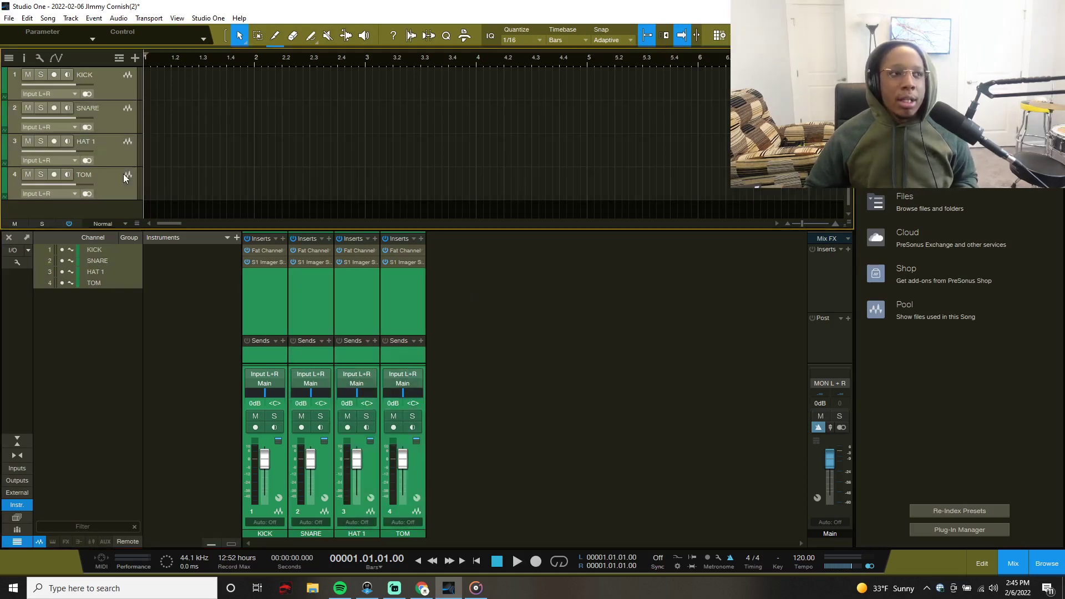
pyautogui.rightClick(125, 176)
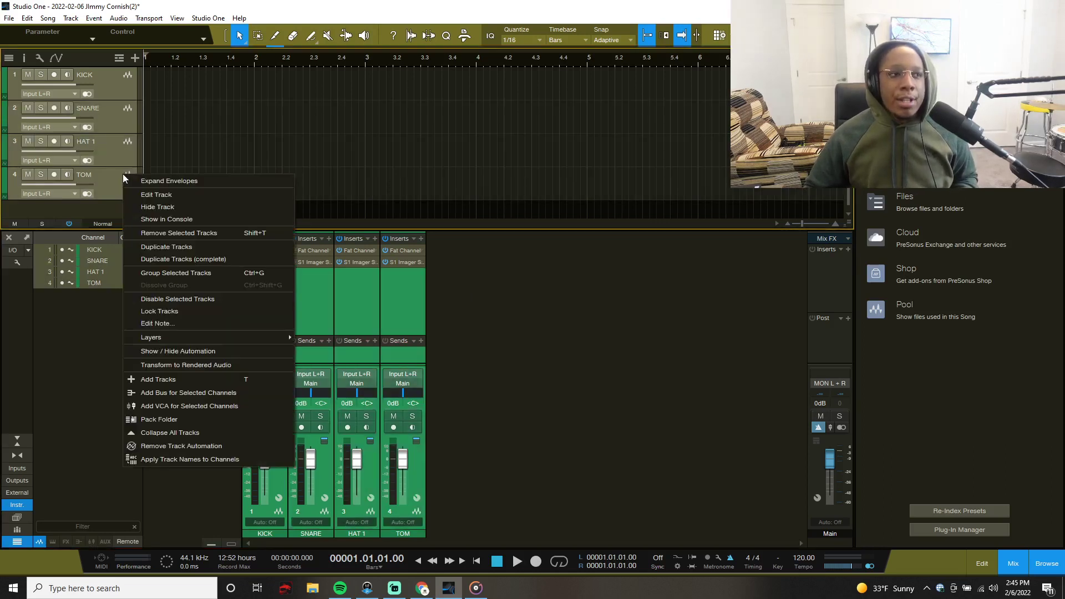
pyautogui.click(161, 415)
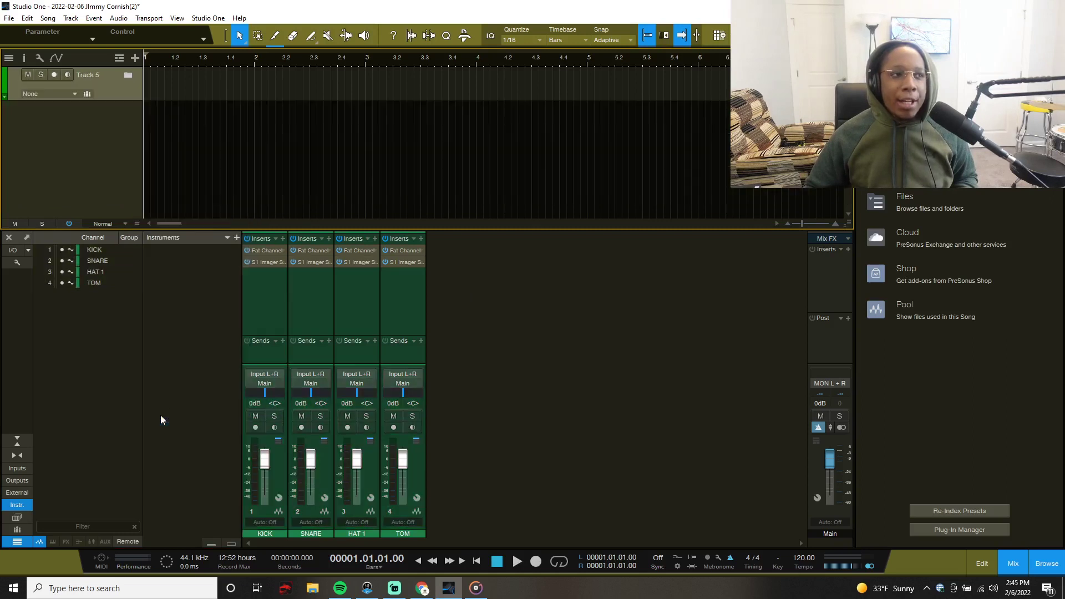
# - Colour the new folder track the same green as the drum tracks and rename it as DRUMS
pyautogui.click(10, 86)
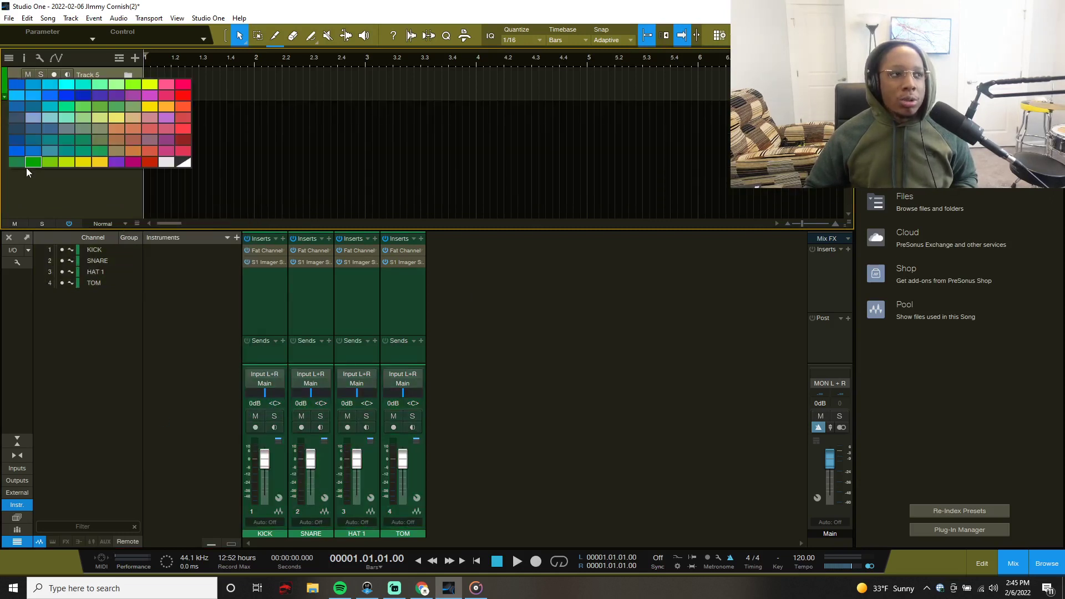
pyautogui.click(19, 165)
pyautogui.doubleClick(118, 82)
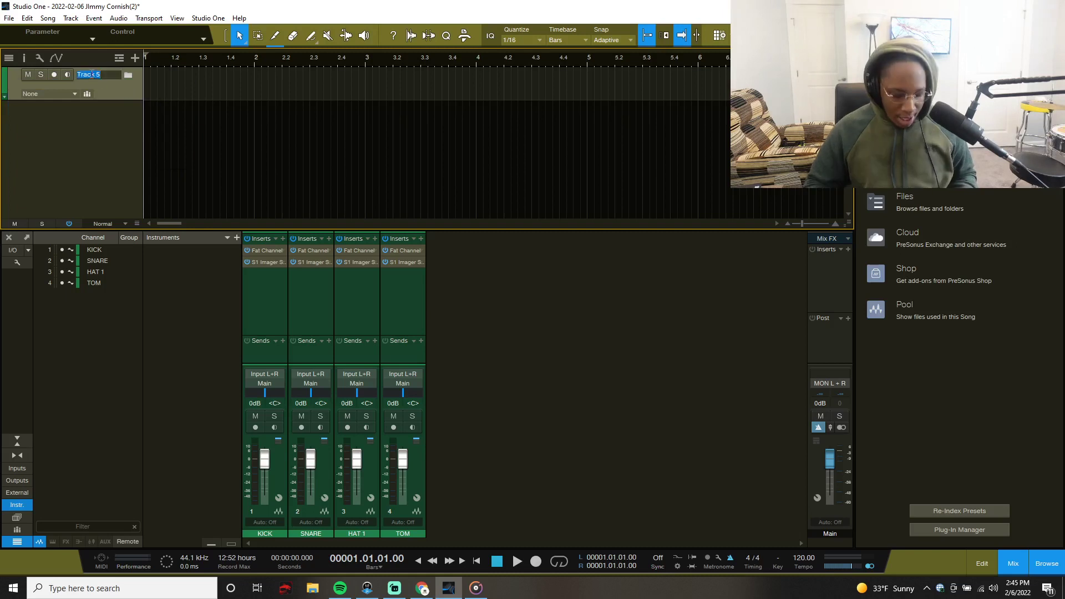
pyautogui.write('DRUMS')
pyautogui.press('Return')
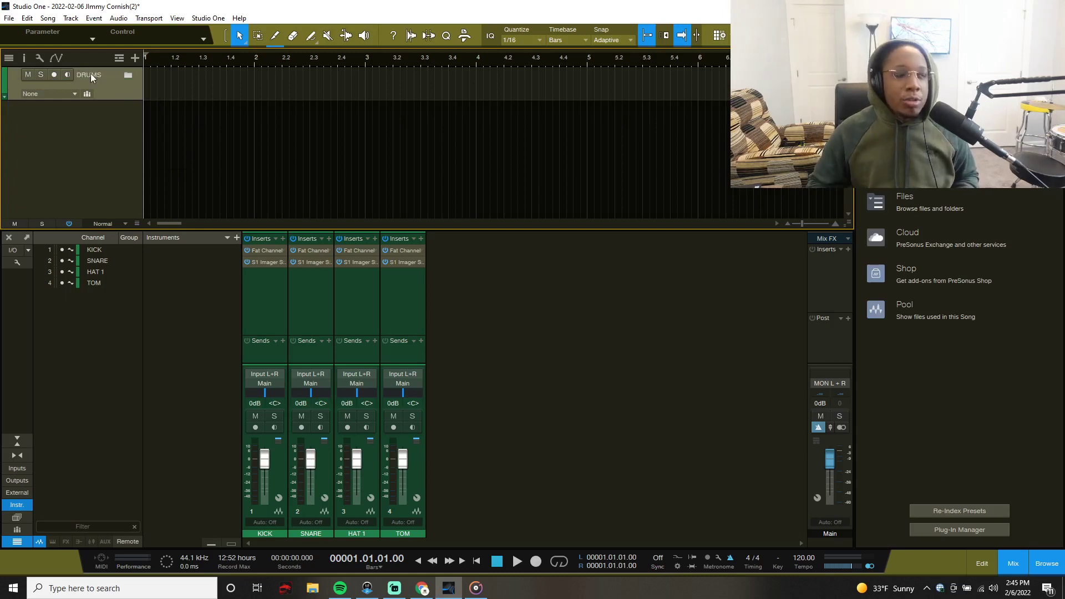
# - Expand the DRUMS folder to view the tracks packed inside it and collapse it again
pyautogui.click(126, 76)
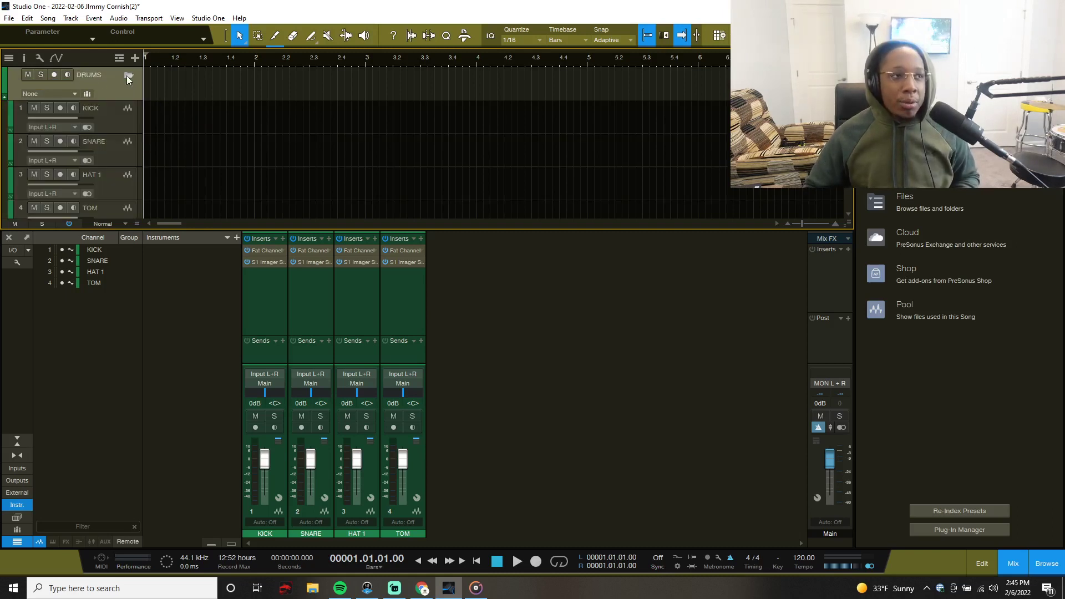
pyautogui.click(129, 76)
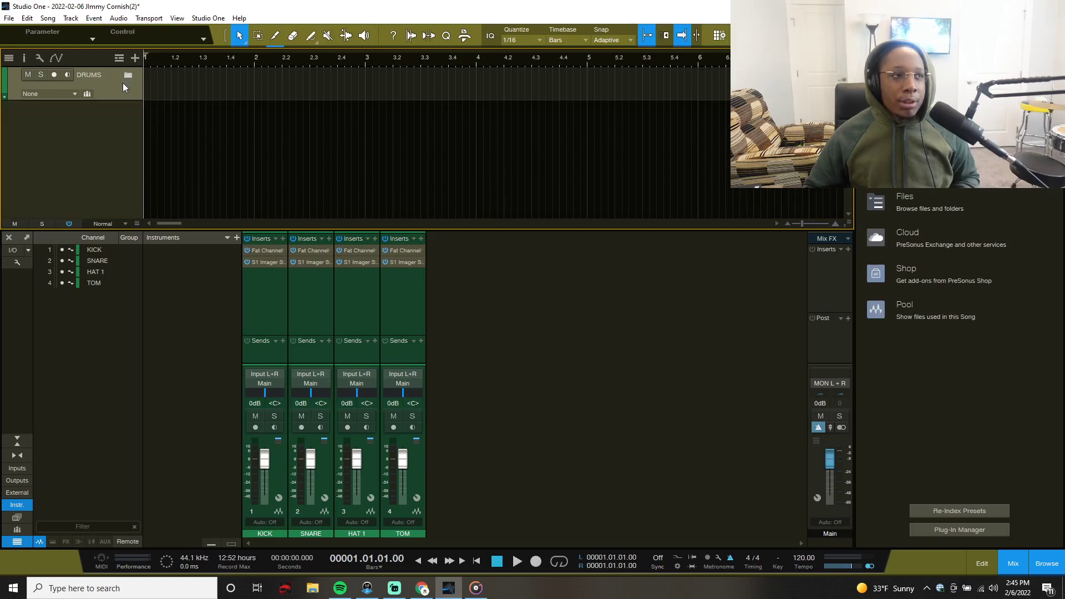
pyautogui.rightClick(113, 123)
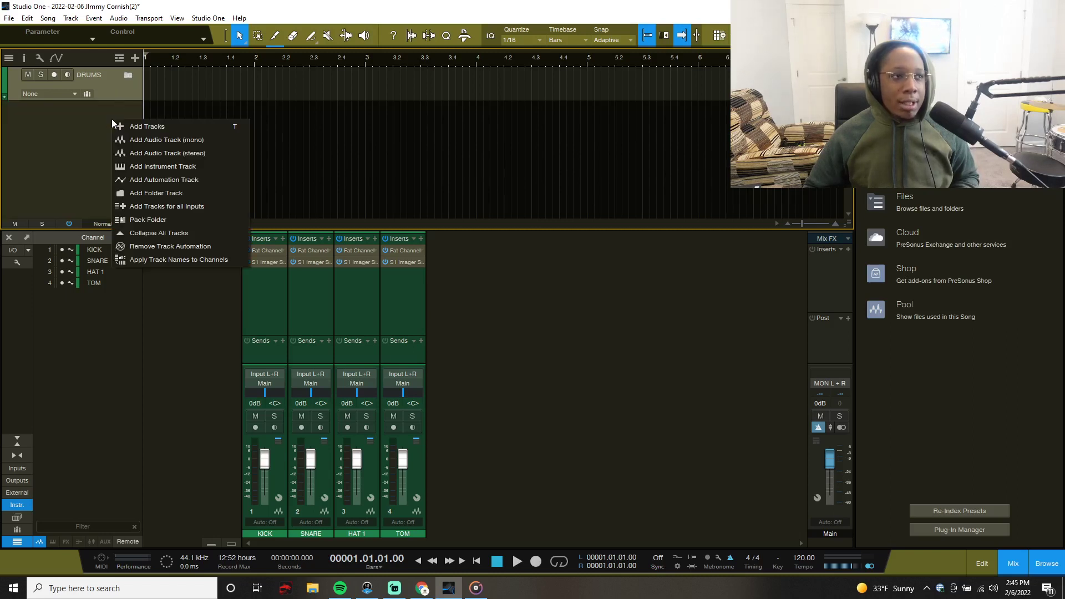
pyautogui.rightClick(119, 87)
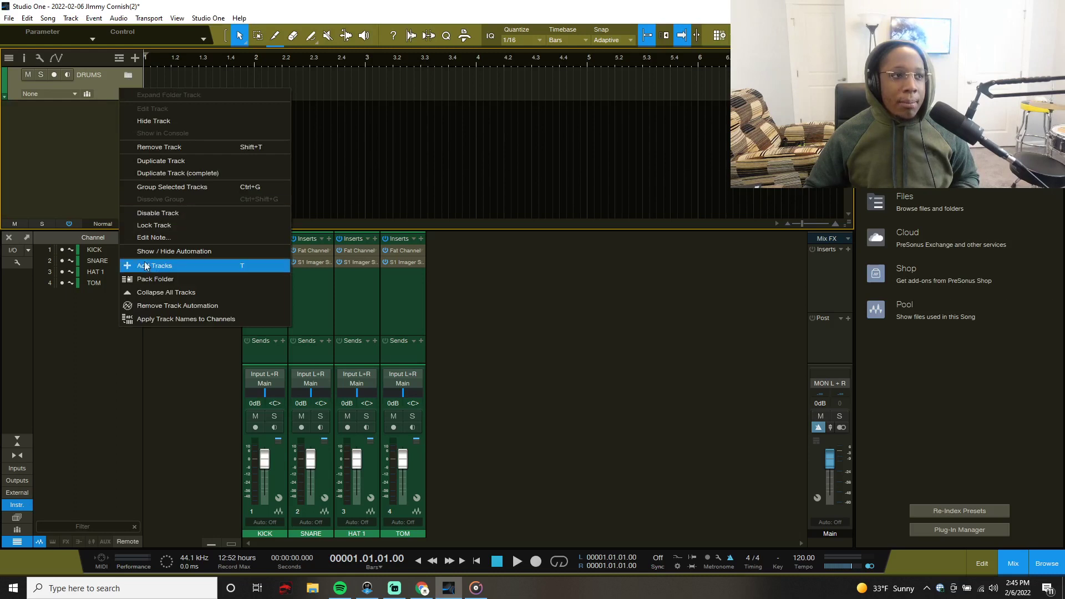
pyautogui.click(105, 141)
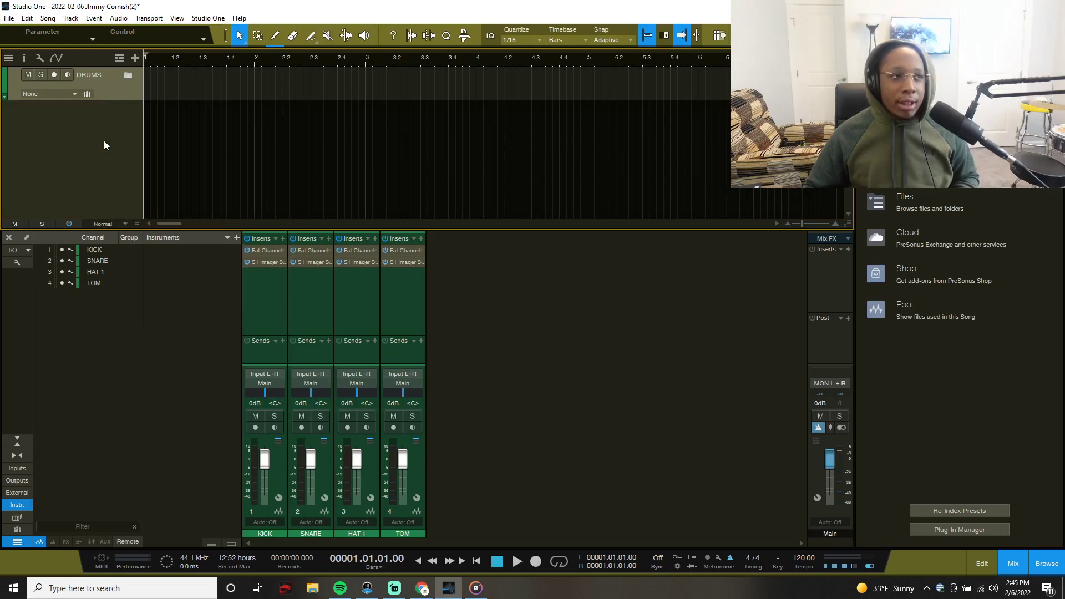
# - Lower the faders of the channels KICK through TOM together to -9.0 dB and add a bus for these channels
pyautogui.click(256, 298)
pyautogui.keyDown('shift'); pyautogui.click(391, 306); pyautogui.keyUp('shift')
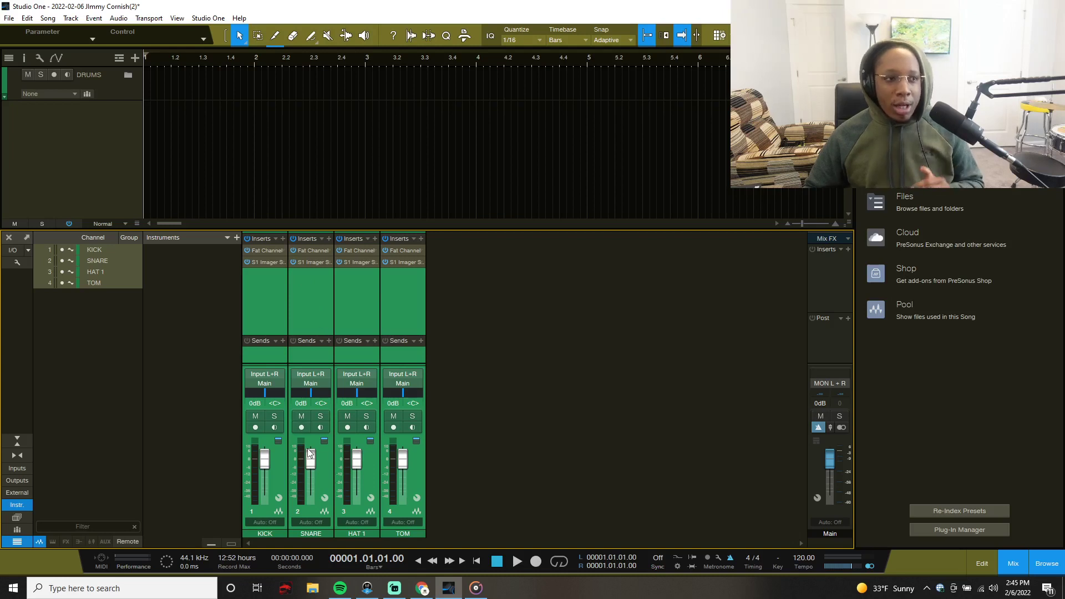
pyautogui.moveTo(311, 459)
pyautogui.mouseDown()
pyautogui.moveTo(310, 480)
pyautogui.moveTo(312, 467)
pyautogui.mouseUp()
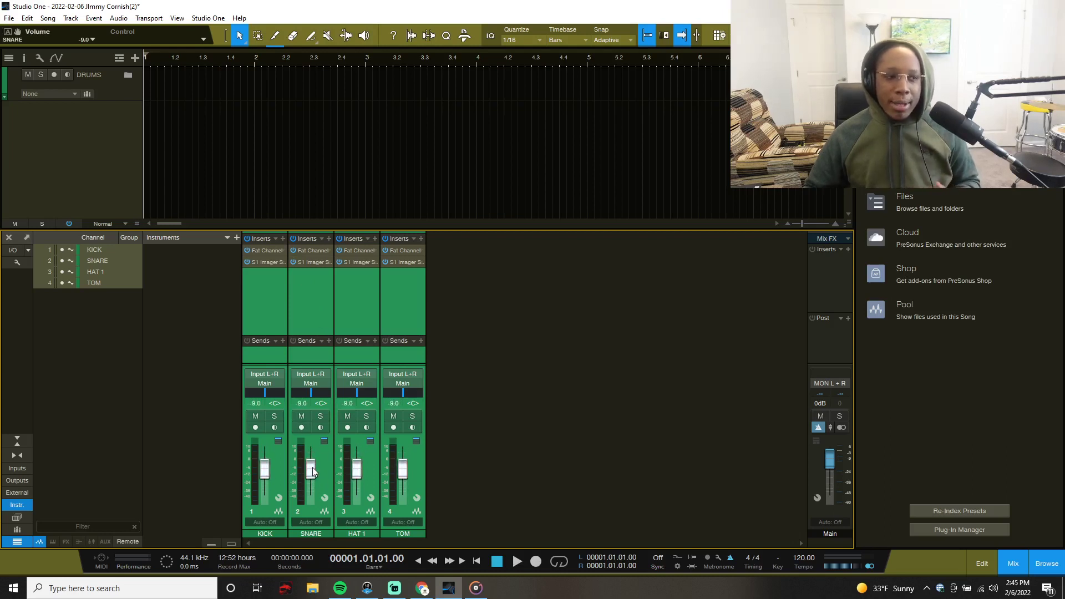
pyautogui.rightClick(320, 309)
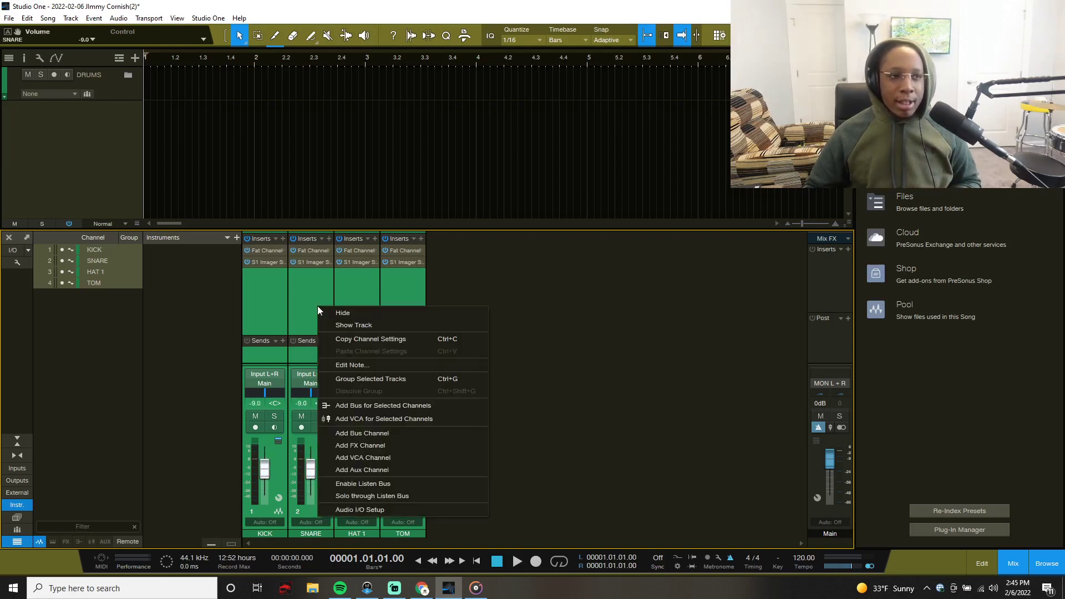
pyautogui.click(360, 407)
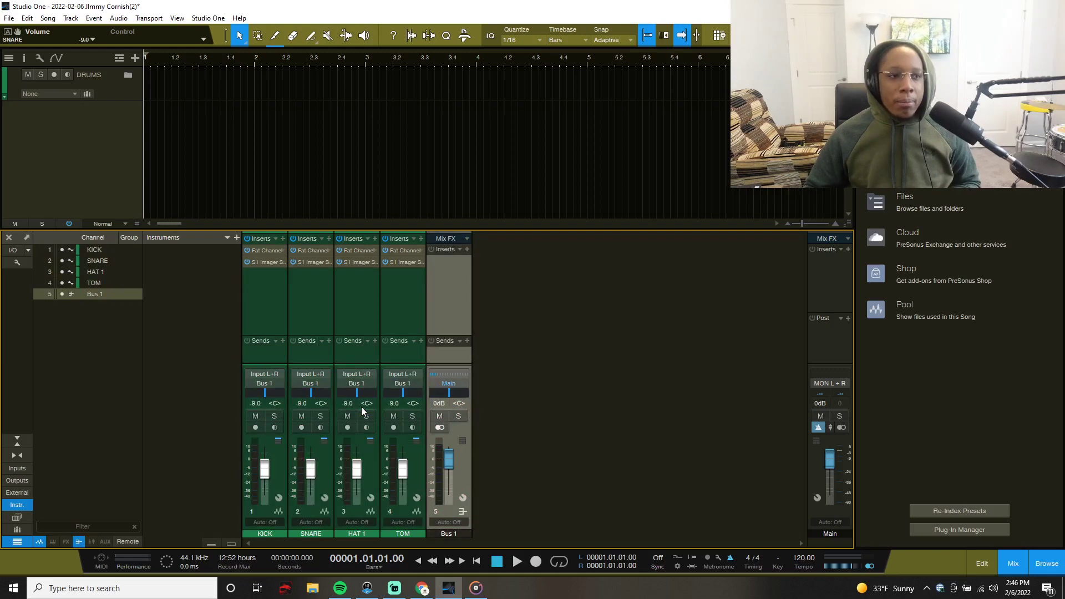
# - Colour the new bus channel the same green as the drum channels and rename it as DRUM
pyautogui.click(437, 533)
pyautogui.click(477, 527)
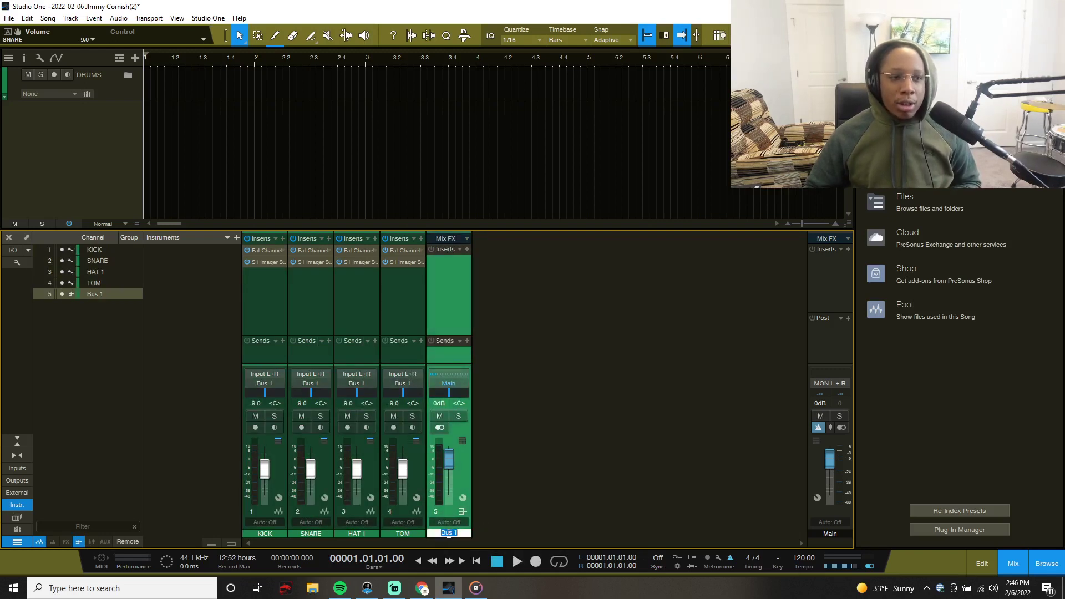
pyautogui.write('DRUM')
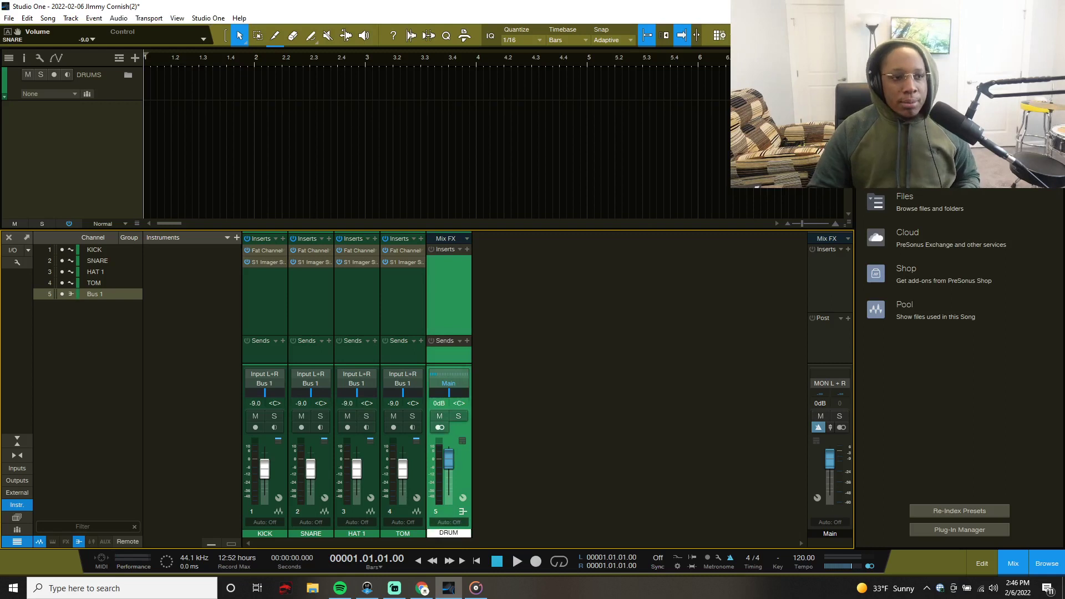
pyautogui.press('Return')
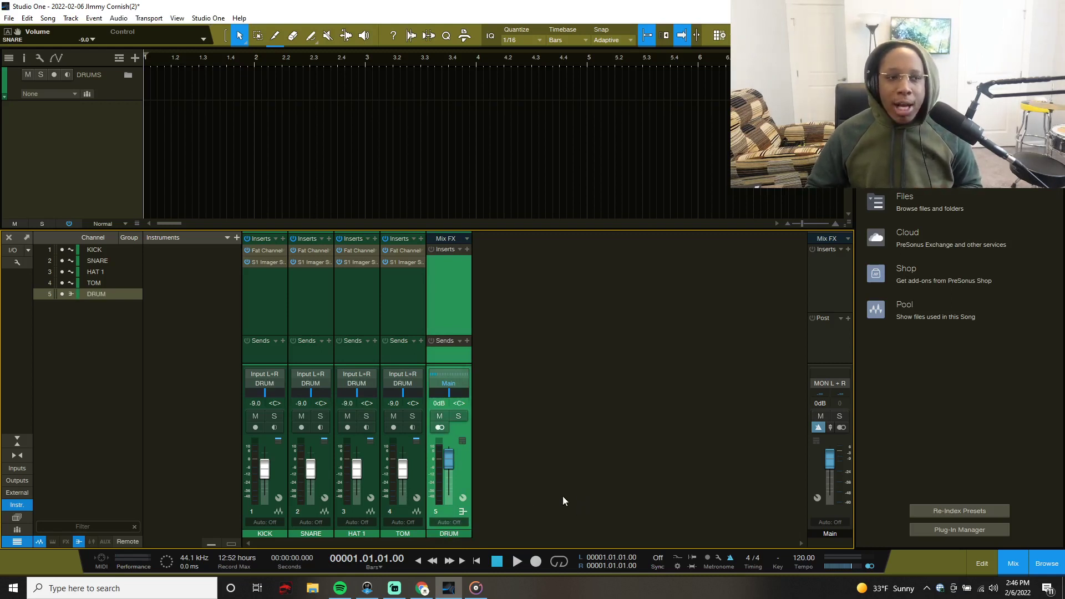
# - Add four more tracks below the DRUMS folder with the ADD TRACK macro
pyautogui.click(421, 513)
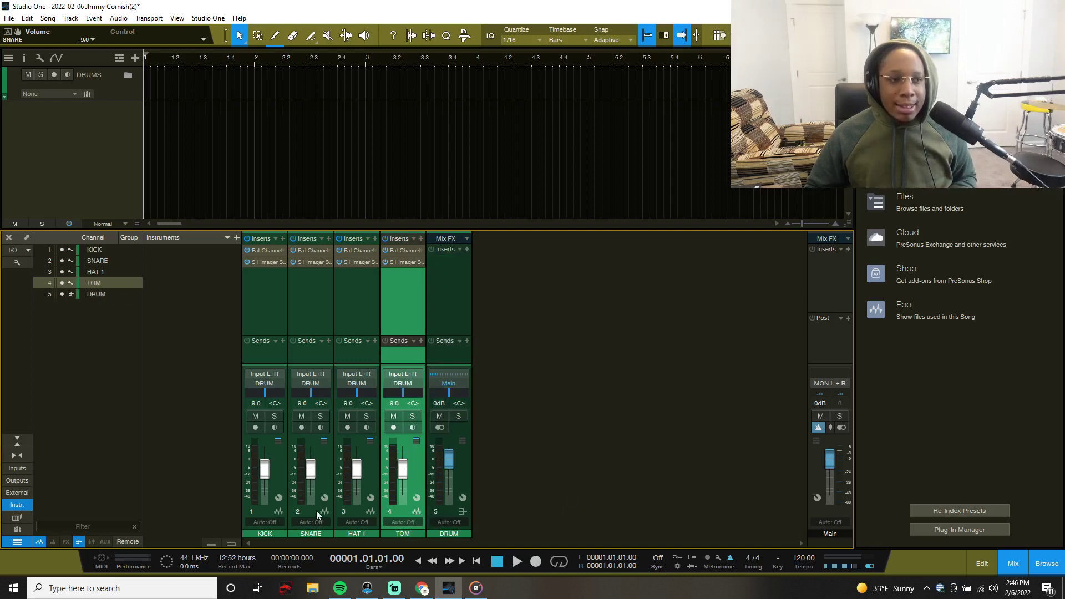
pyautogui.click(463, 513)
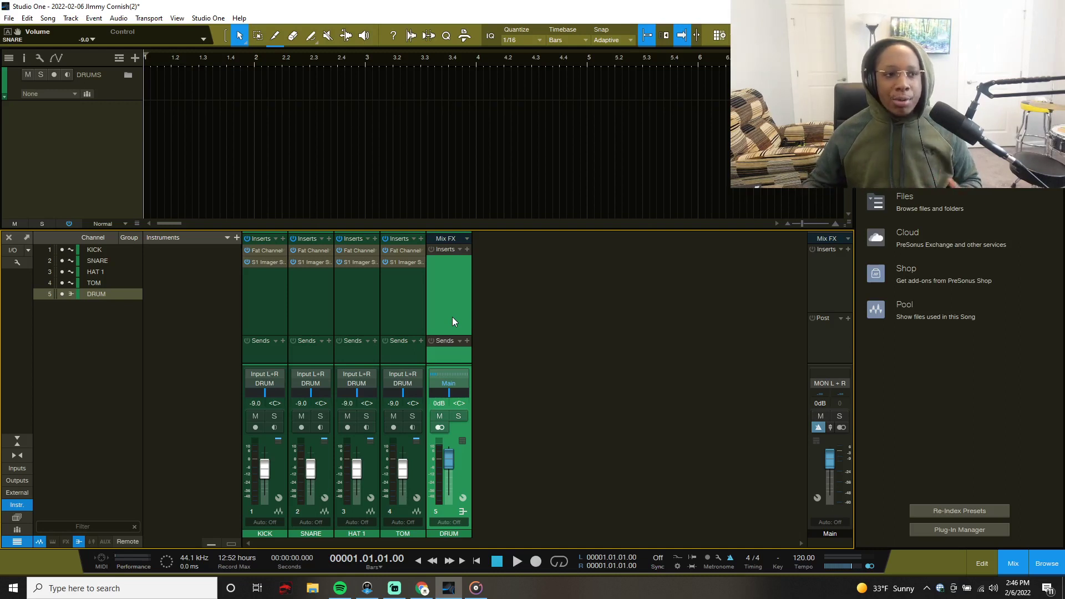
pyautogui.doubleClick(121, 126)
pyautogui.press('t')
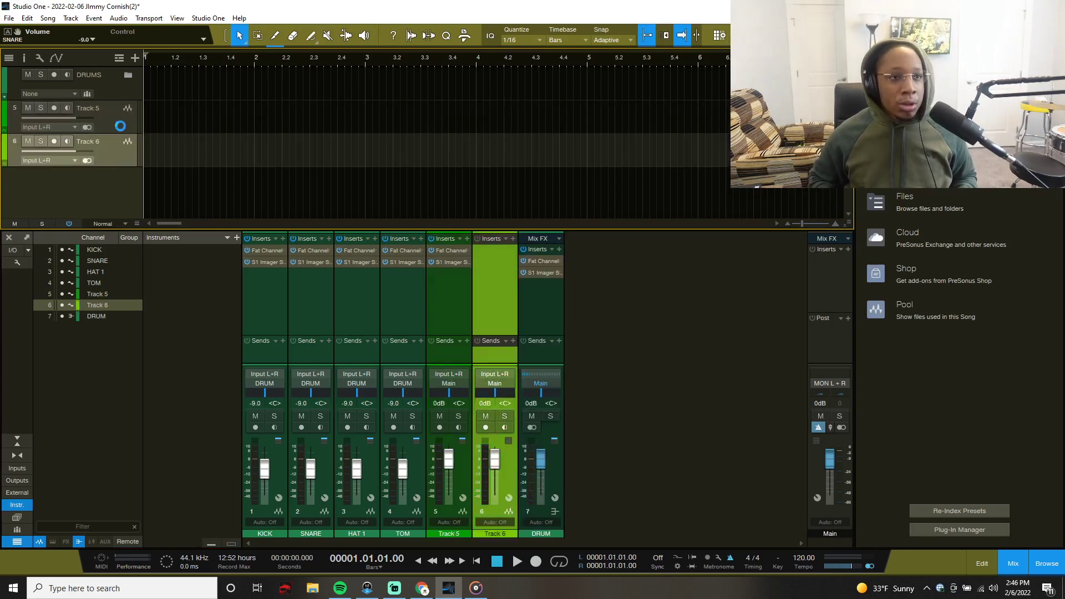
pyautogui.press('t')
pyautogui.press('t')
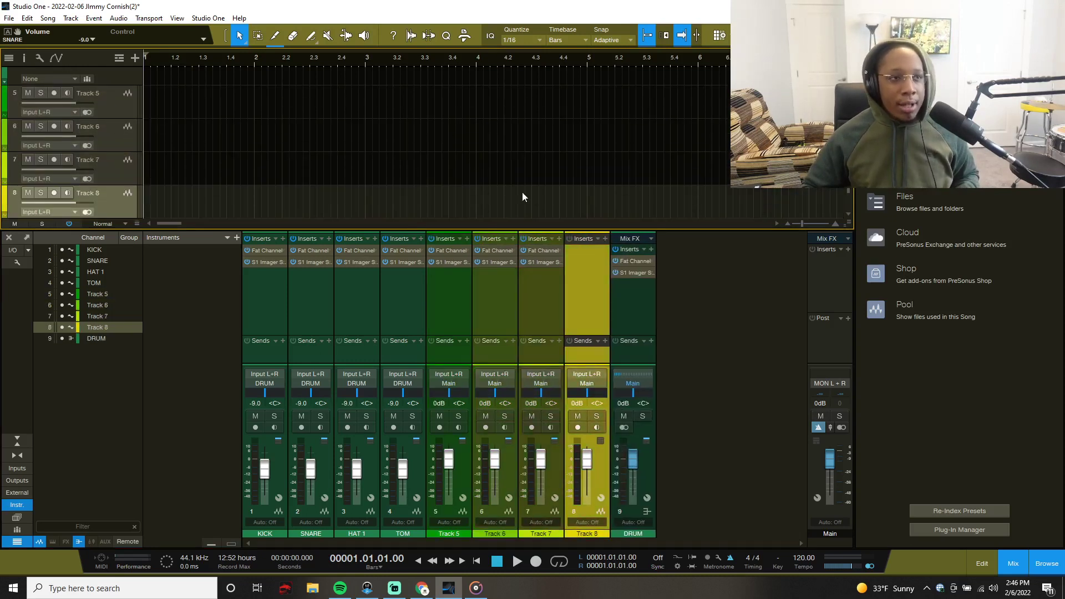
# - Delete the extra Track 8, which has no inserts
pyautogui.click(85, 161)
pyautogui.press('Delete')
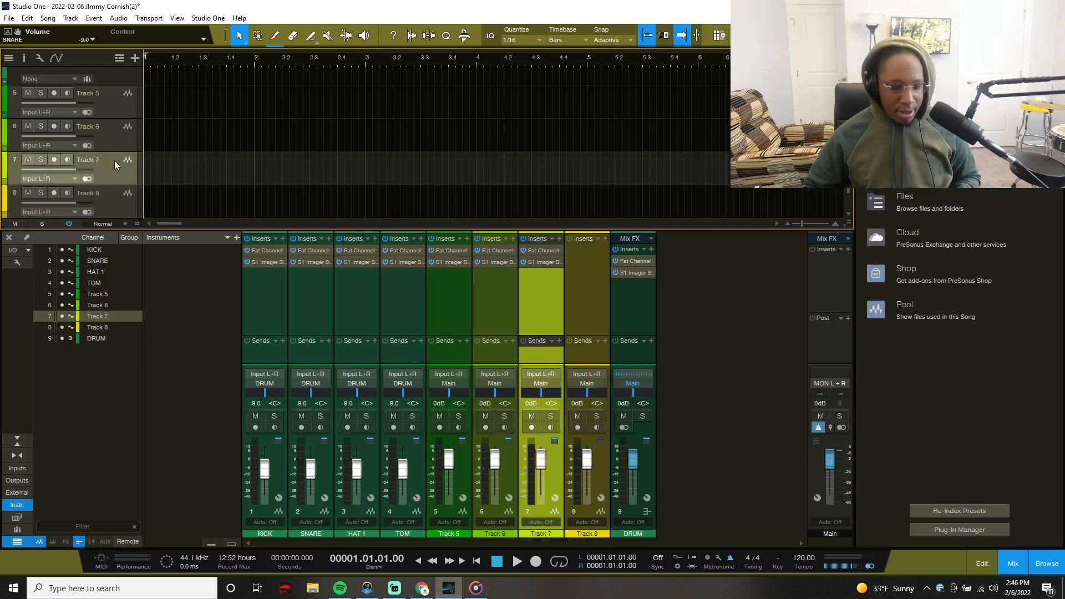
pyautogui.hotkey('ctrl', 'z')
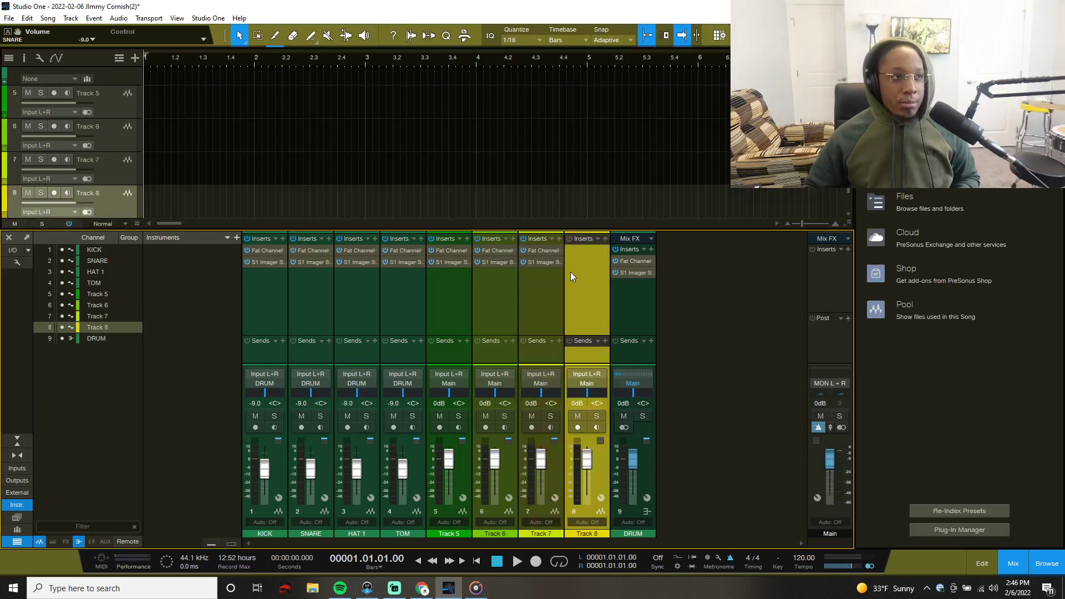
pyautogui.press('Delete')
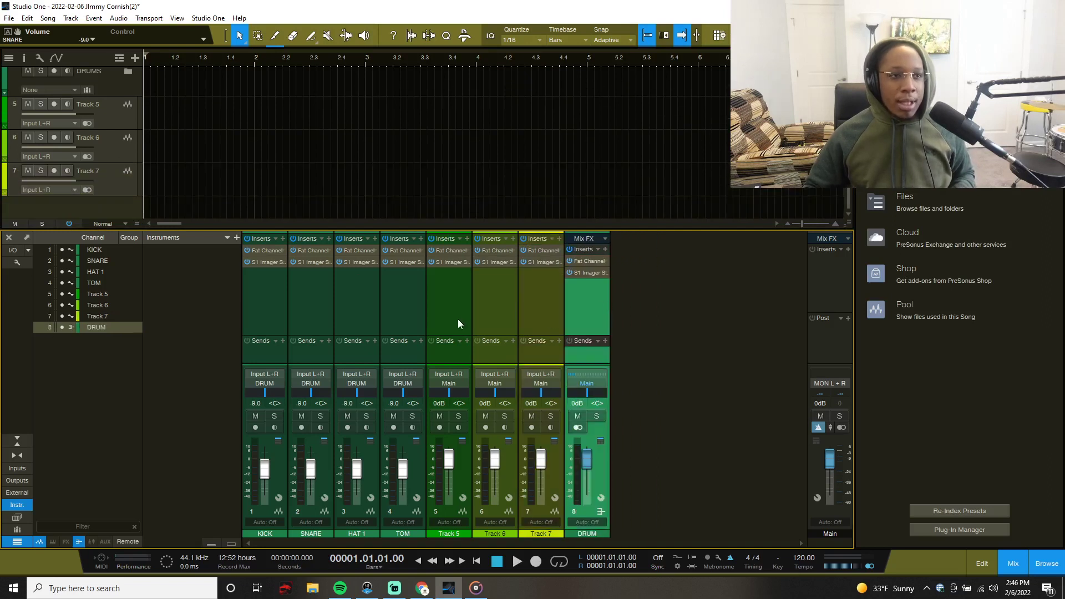
# - Select the channels from Track 5 through the DRUM bus and colour them all yellow
pyautogui.click(458, 321)
pyautogui.keyDown('shift'); pyautogui.click(591, 325); pyautogui.keyUp('shift')
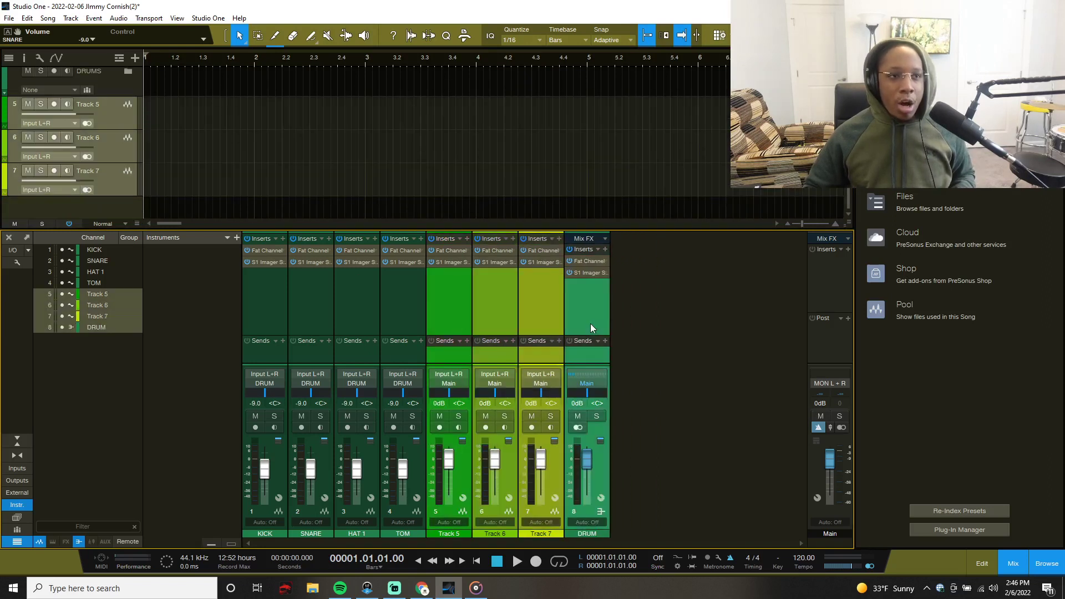
pyautogui.click(538, 534)
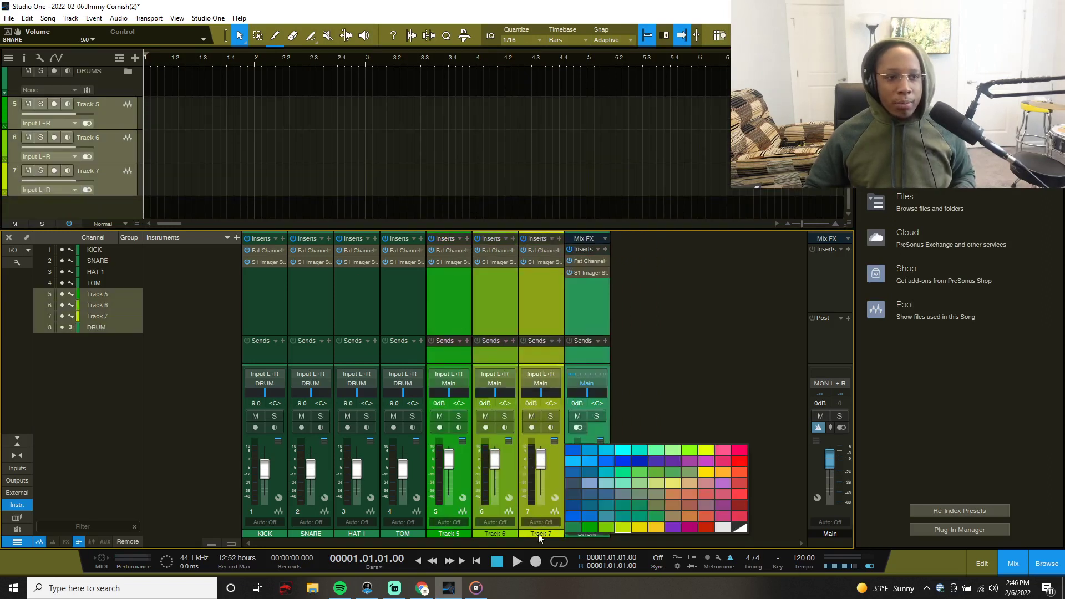
pyautogui.click(700, 449)
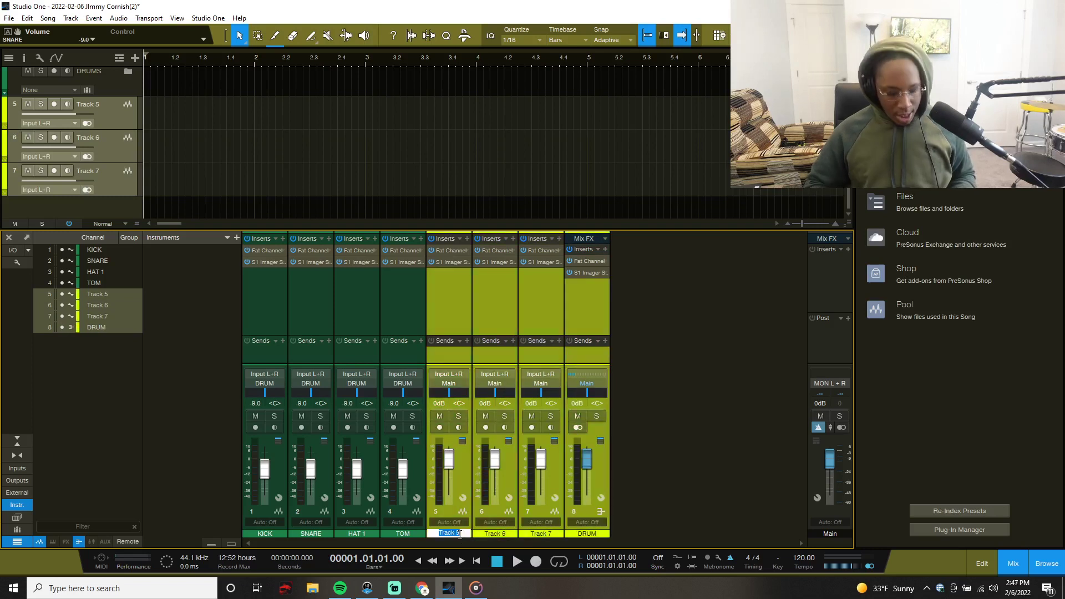
# - Rename the Track 5 channel as VOCAL 1
pyautogui.write('VOCL')
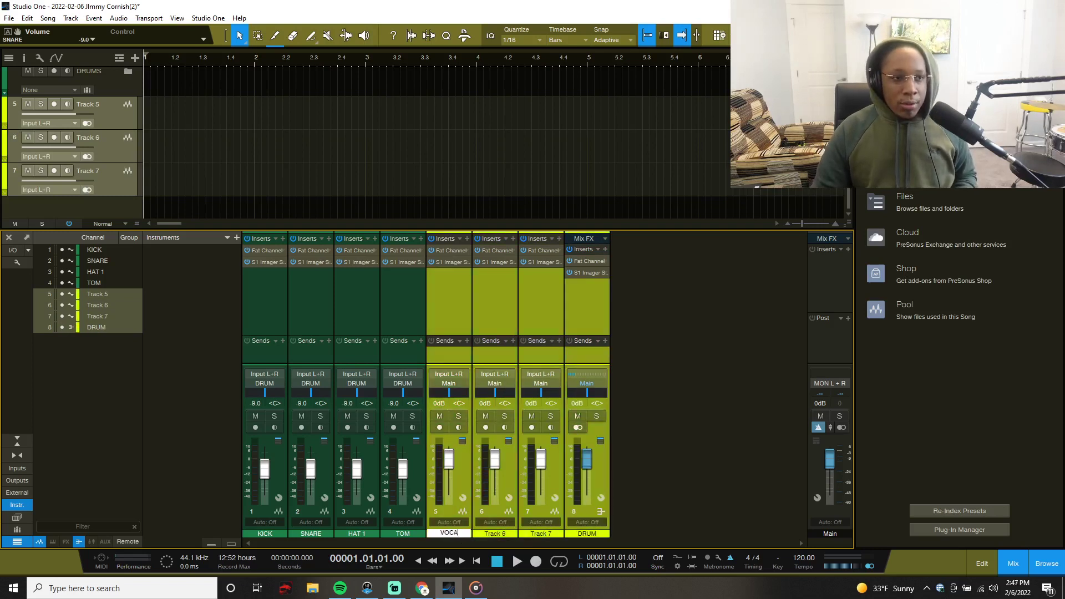
pyautogui.press('BackSpace')
pyautogui.write('AL 1')
pyautogui.press('Return')
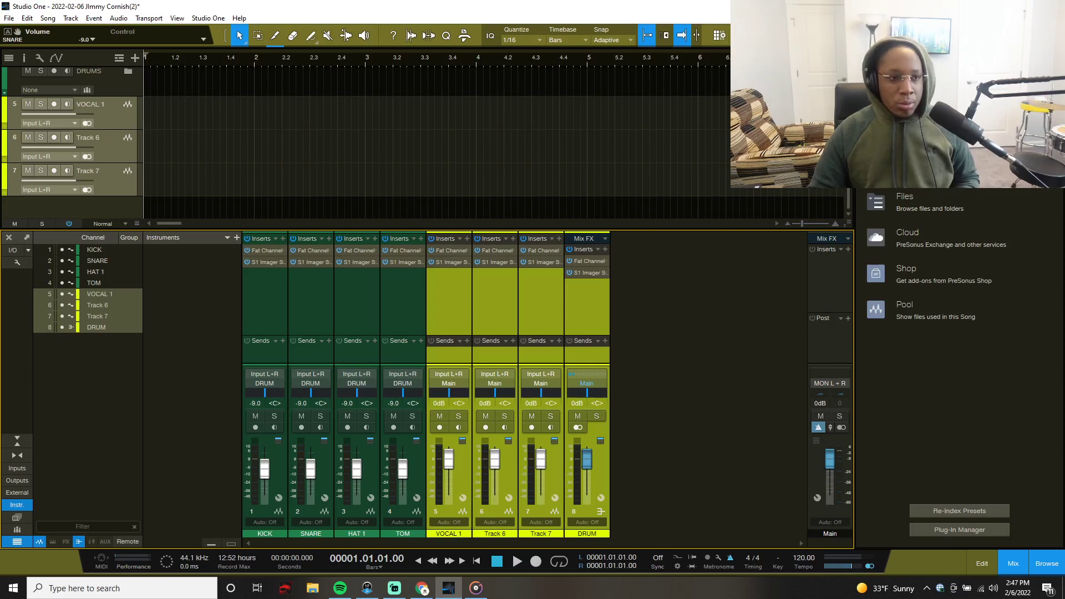
# - Rename the Track 6 channel as VOCAL 2 and the Track 7 channel as VOCAL 3
pyautogui.doubleClick(493, 533)
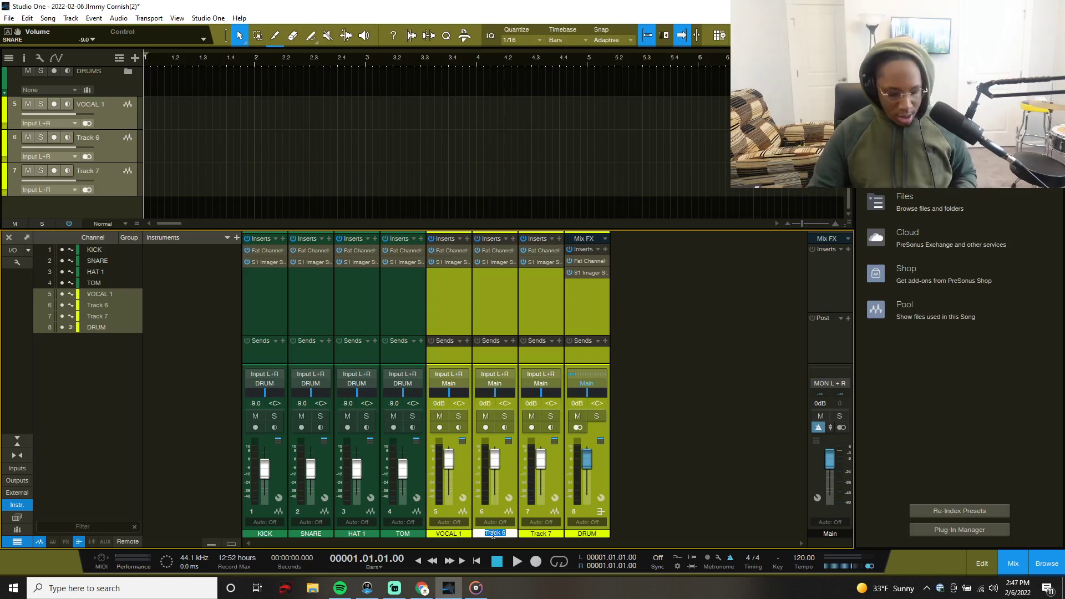
pyautogui.write('VOCAL 2')
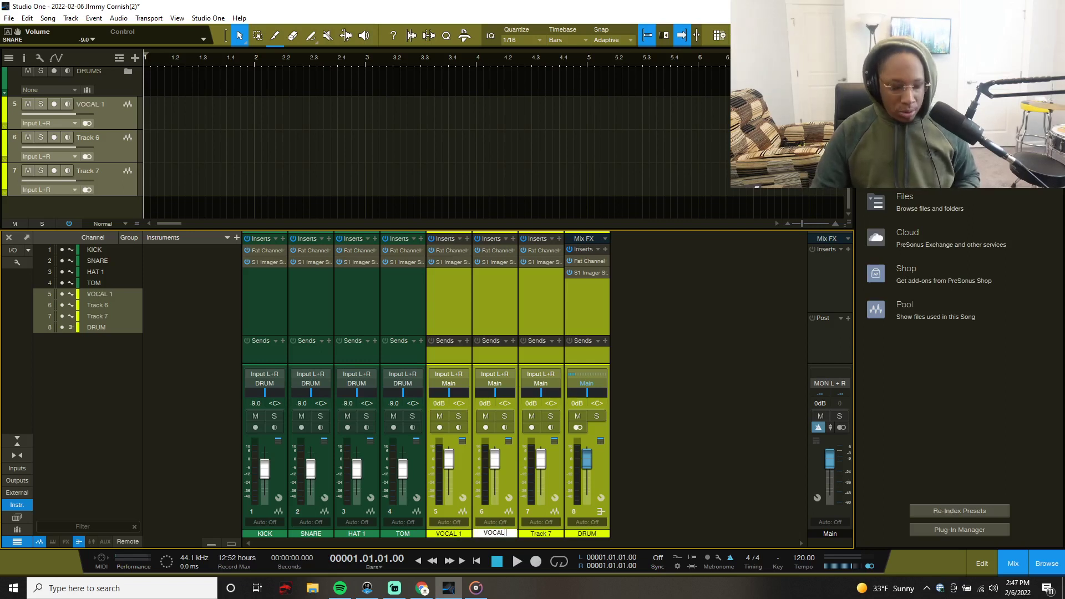
pyautogui.press('Return')
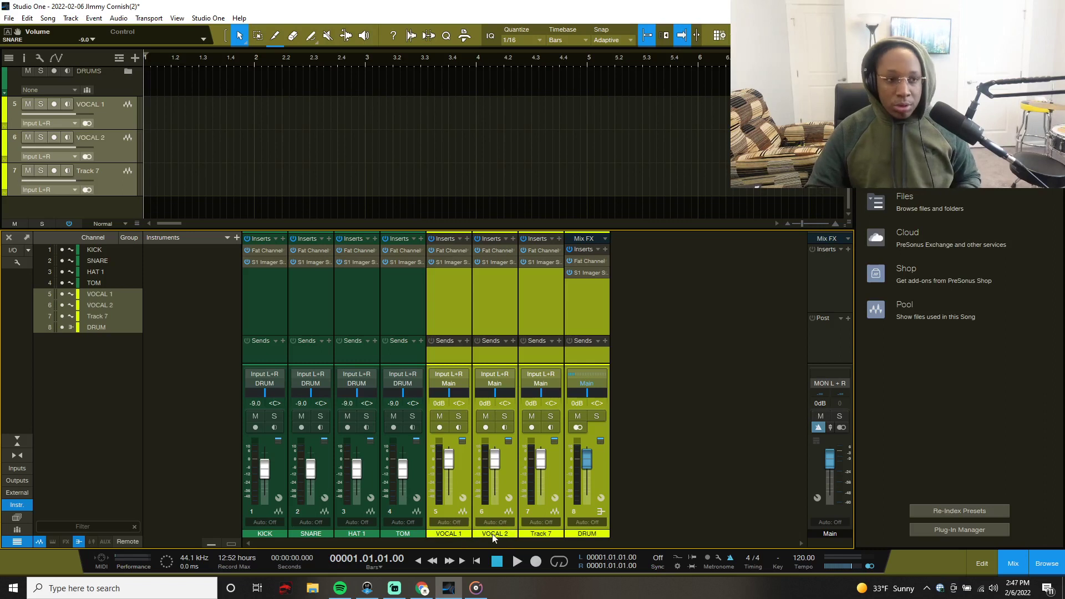
pyautogui.doubleClick(541, 533)
pyautogui.write('VOCAL 3')
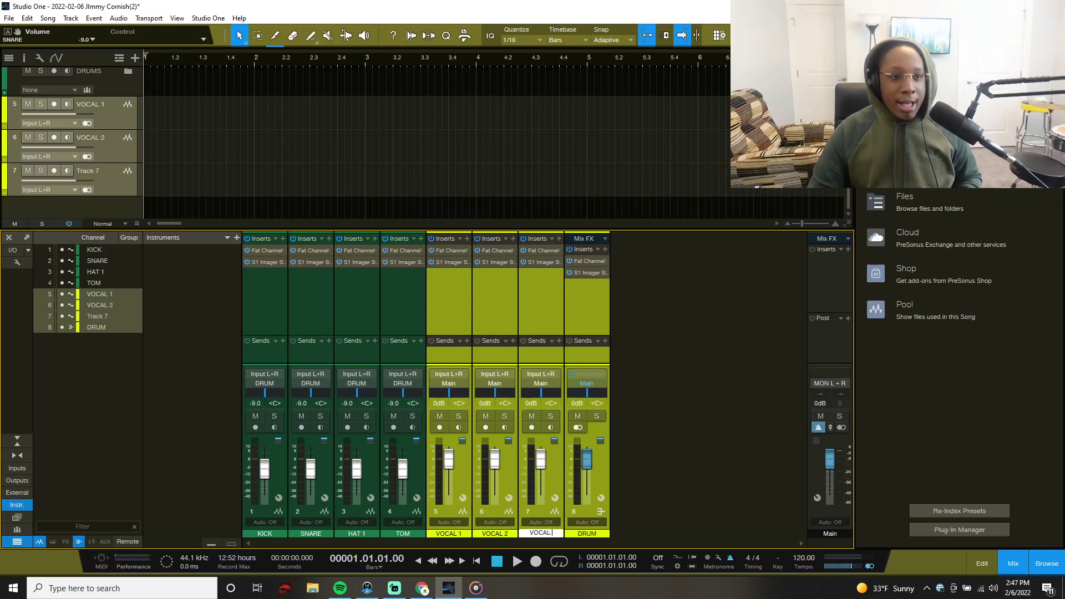
pyautogui.press('Return')
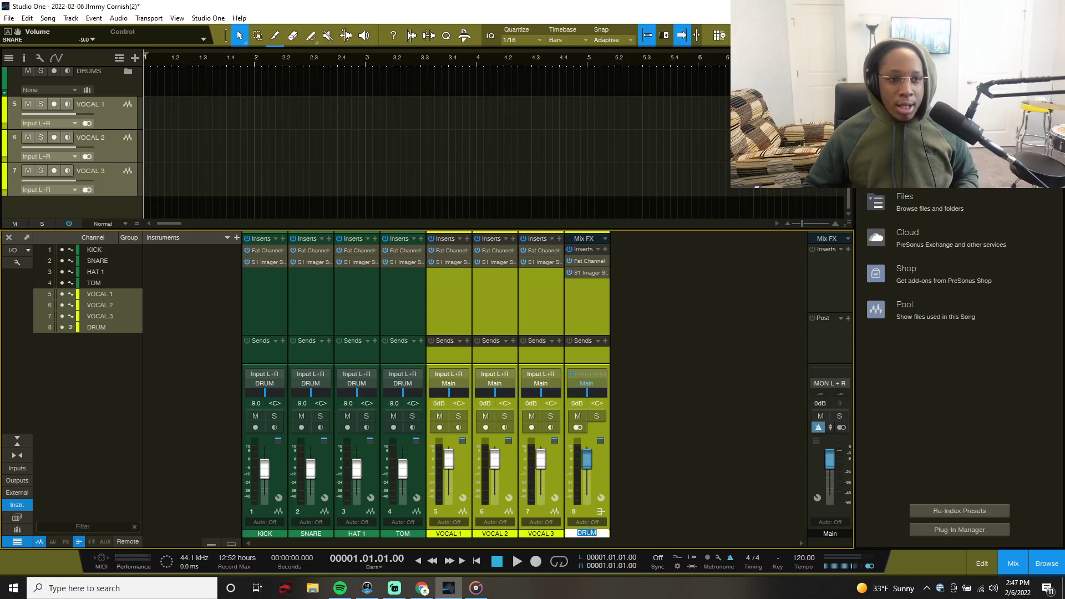
# - Rename the DRUM bus channel as VOCAL 4
pyautogui.write('VOCAL')
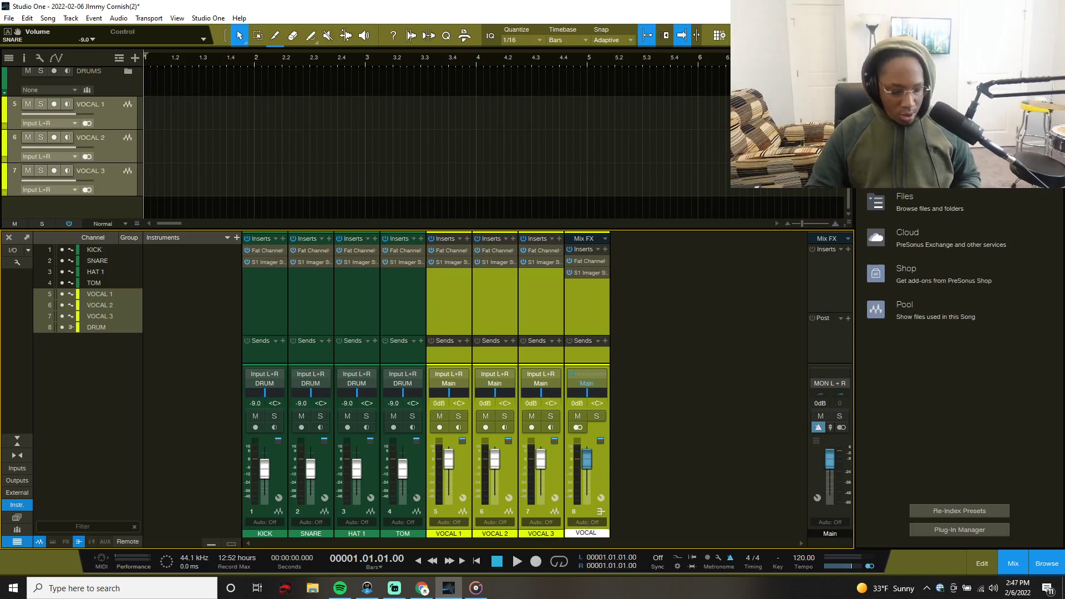
pyautogui.write(' 4')
pyautogui.press('Return')
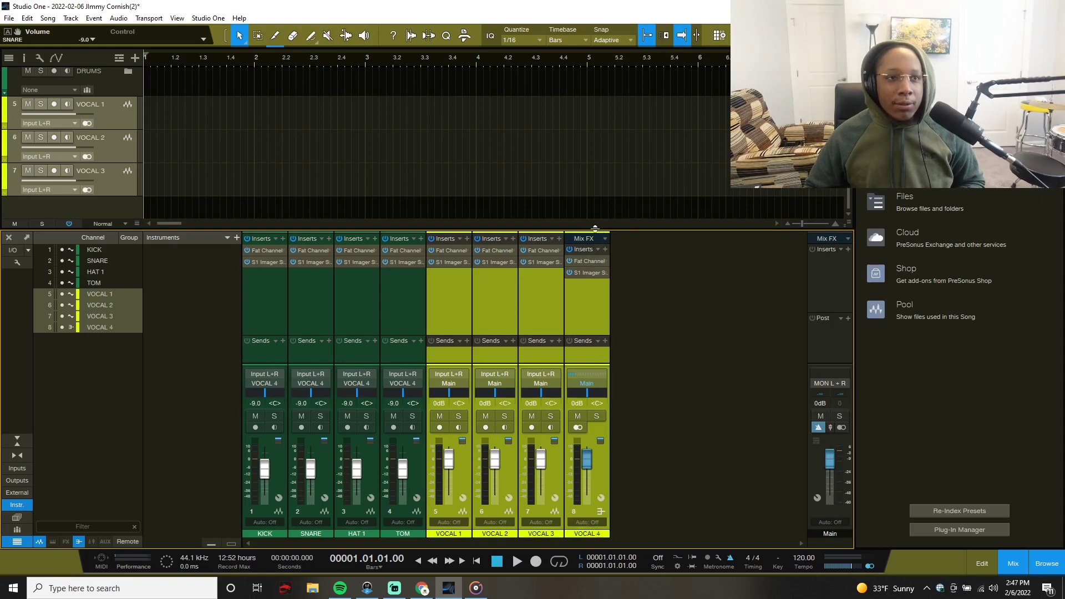
# - Inspect the Fat Channel and S1 Imager Stereo inserts on the VOCAL 4 channel, closing each plug-in window
pyautogui.moveTo(594, 227); pyautogui.dragTo(594, 237)
pyautogui.click(587, 309)
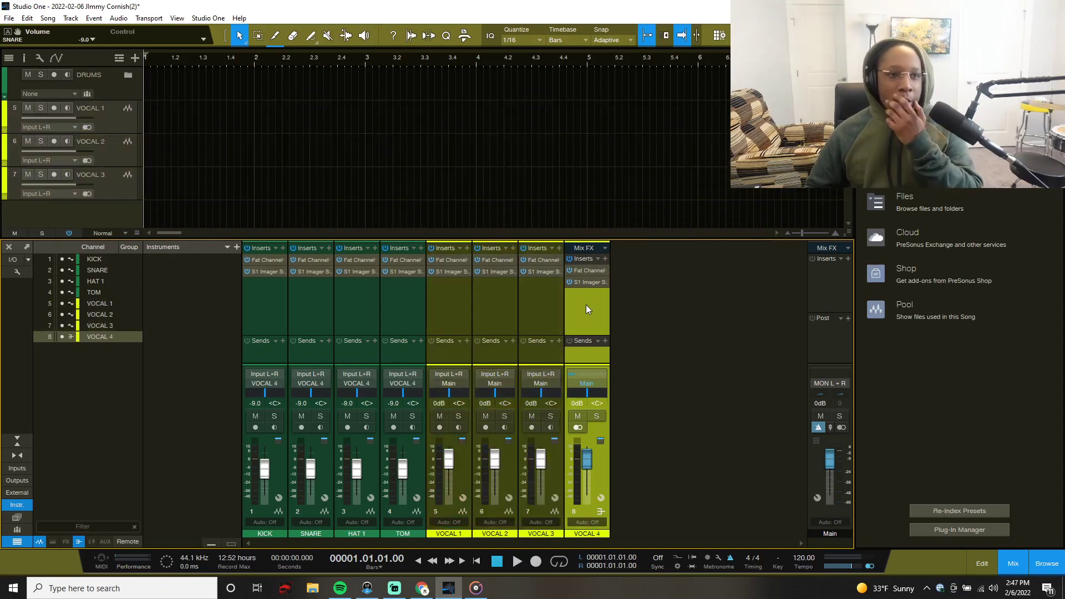
pyautogui.click(589, 270)
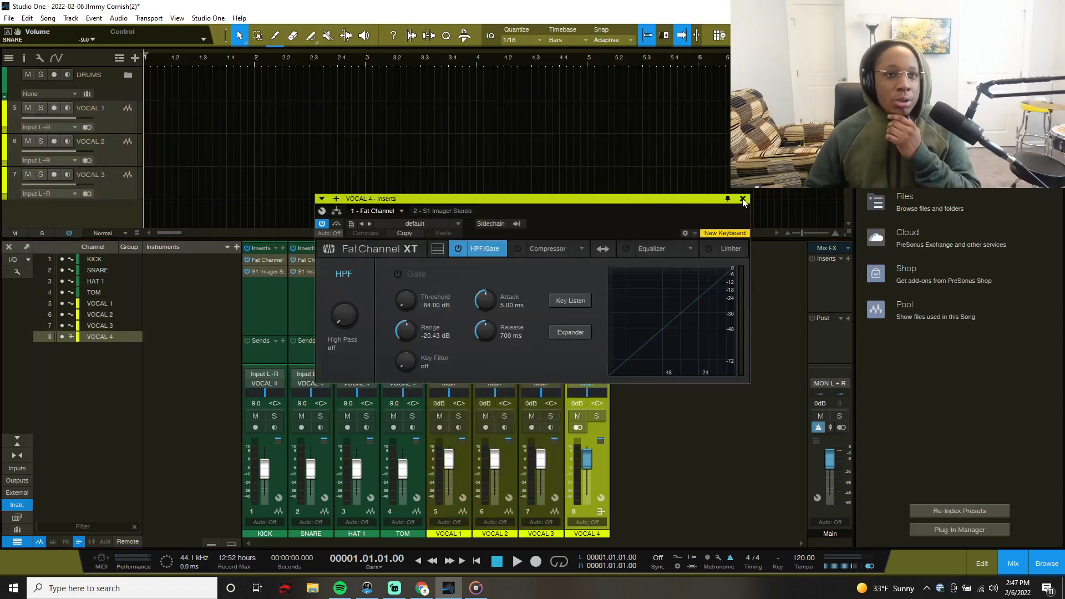
pyautogui.click(743, 199)
pyautogui.click(597, 277)
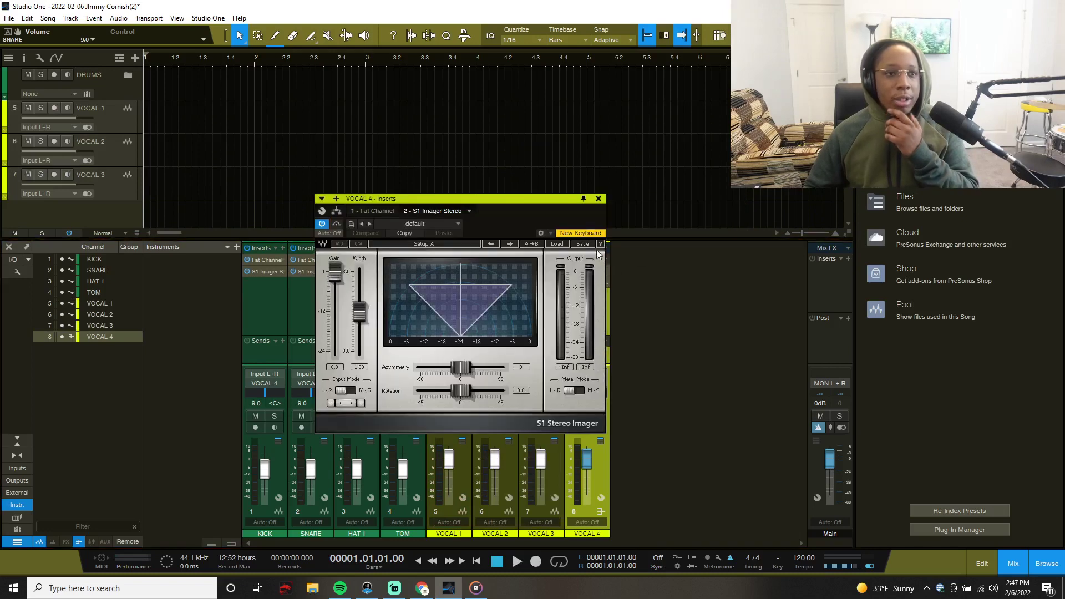
pyautogui.click(597, 199)
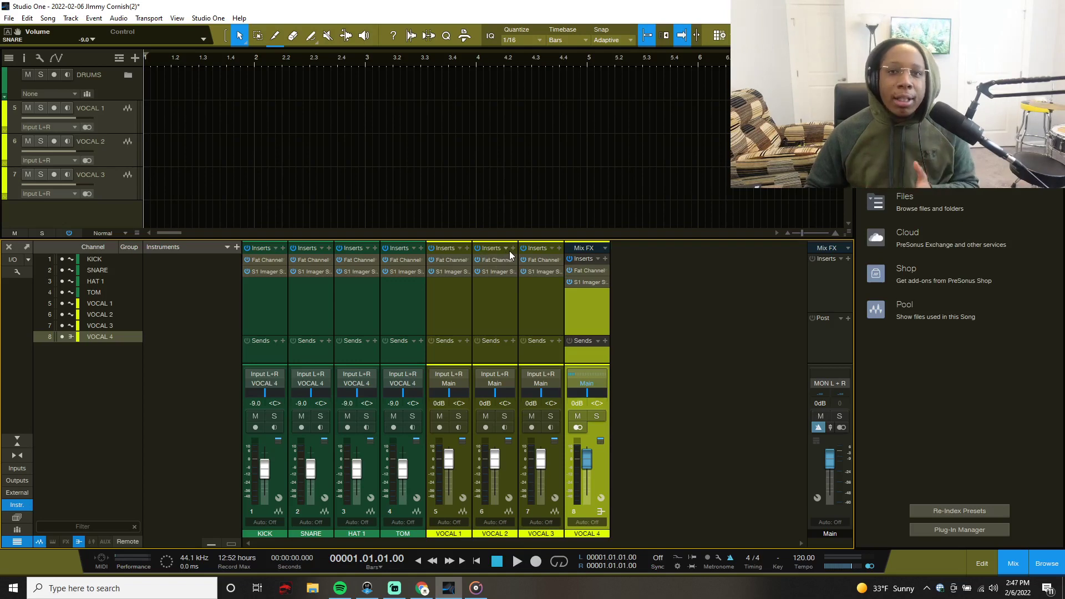
# - Examine the compressor models offered in VOCAL 2's Fat Channel, leaving the compressor switched off
pyautogui.click(491, 262)
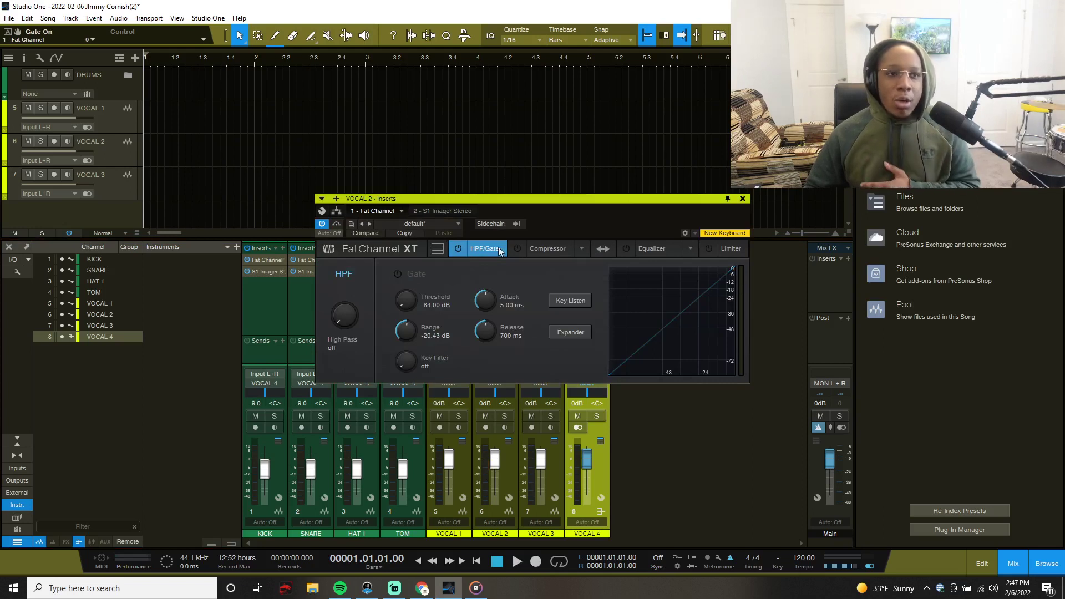
pyautogui.click(524, 249)
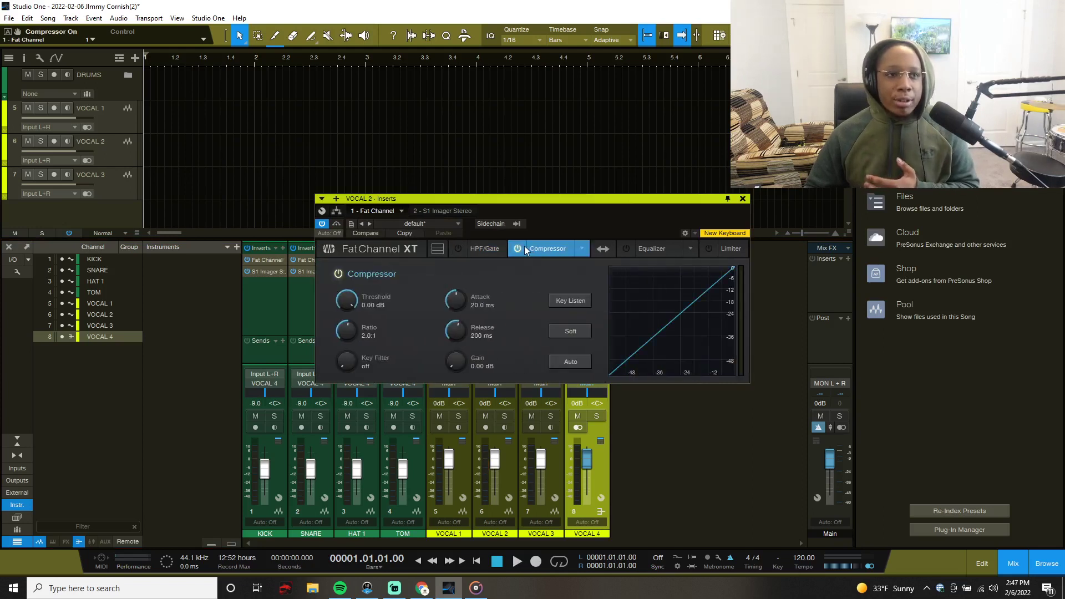
pyautogui.click(581, 249)
pyautogui.scroll(-2, 585, 284)
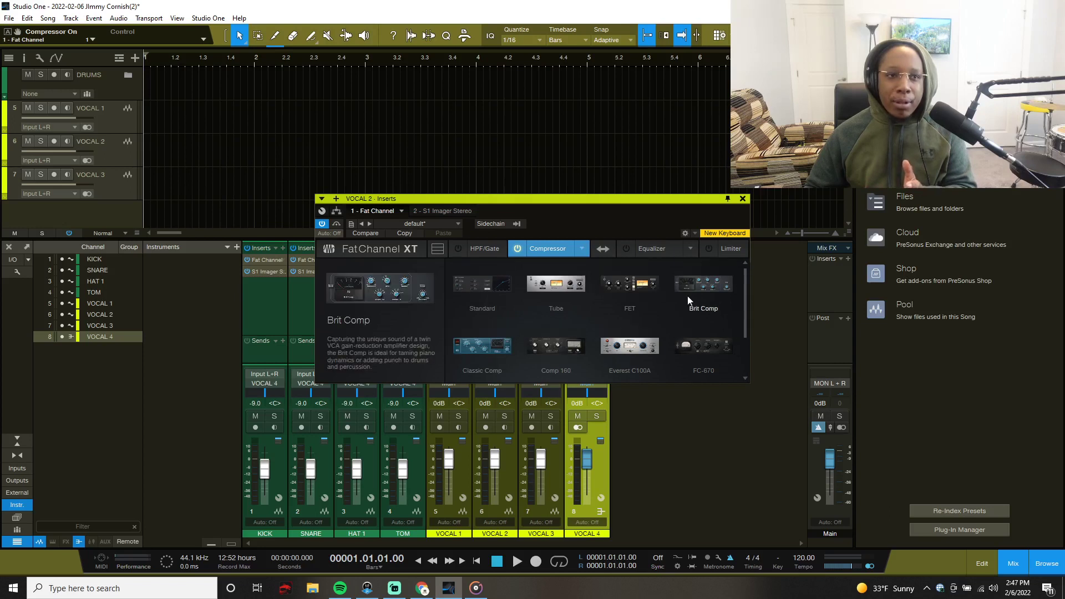
pyautogui.click(707, 322)
pyautogui.scroll(2, 707, 320)
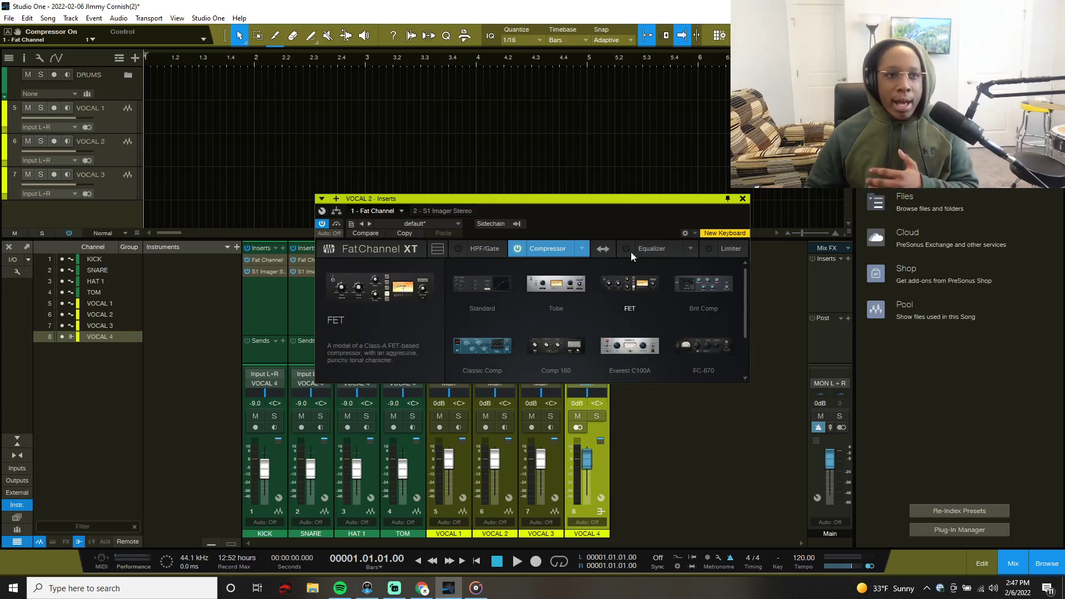
pyautogui.click(567, 250)
pyautogui.click(515, 250)
# - Examine the equalizer models and the limiter in VOCAL 2's Fat Channel, and close the plug-in window
pyautogui.click(652, 249)
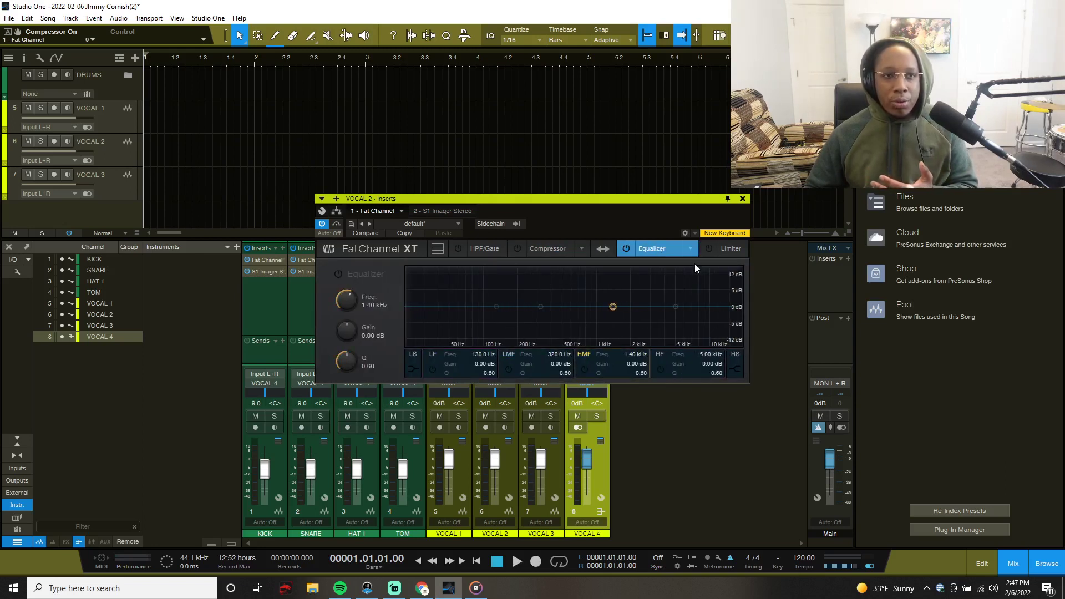
pyautogui.click(692, 249)
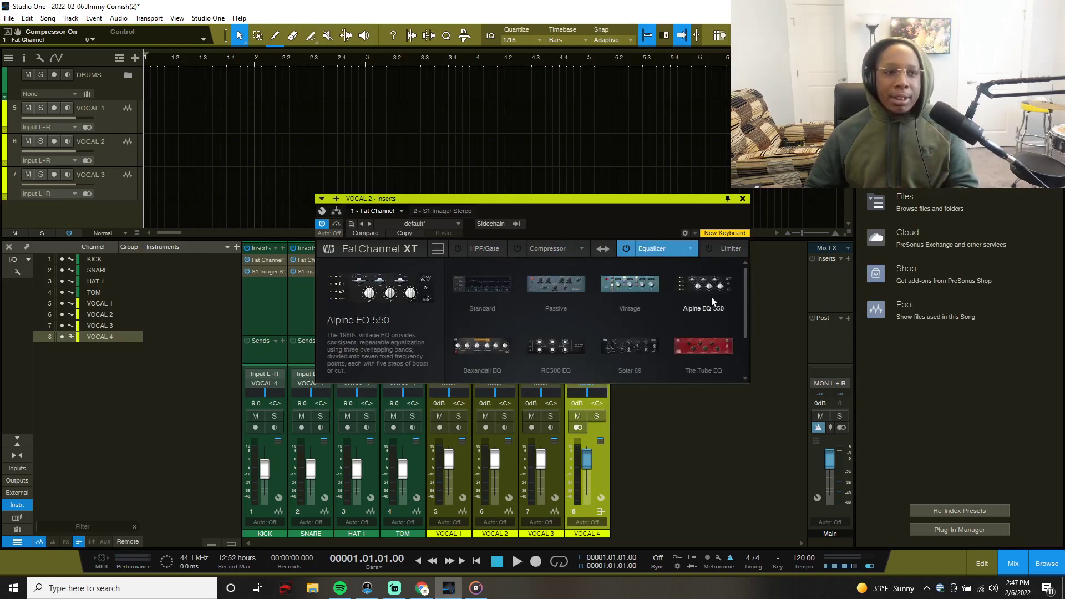
pyautogui.scroll(-1, 711, 297)
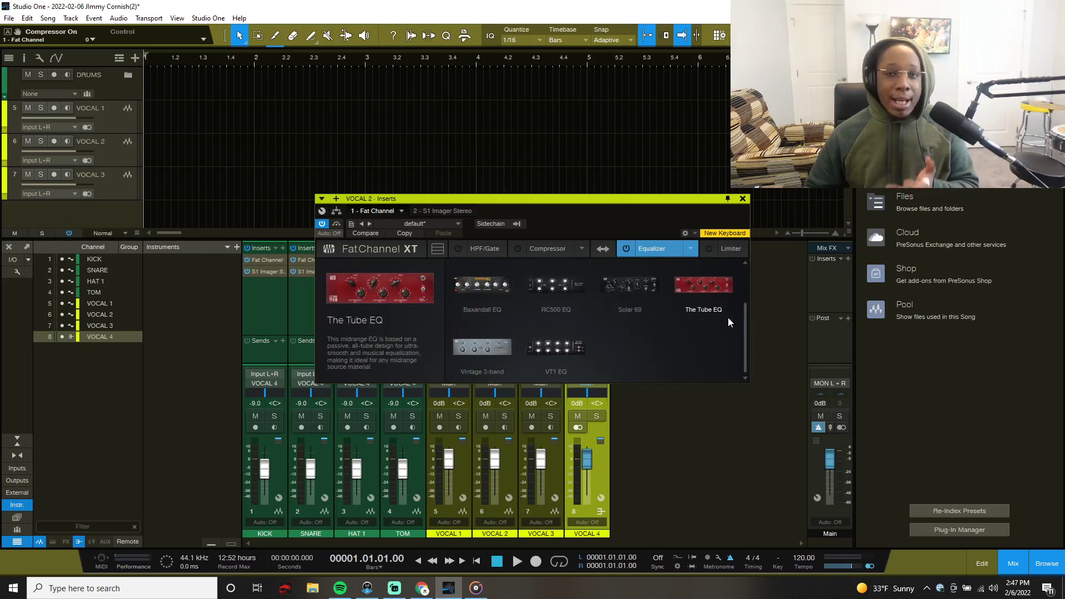
pyautogui.scroll(1, 727, 321)
pyautogui.scroll(1, 728, 322)
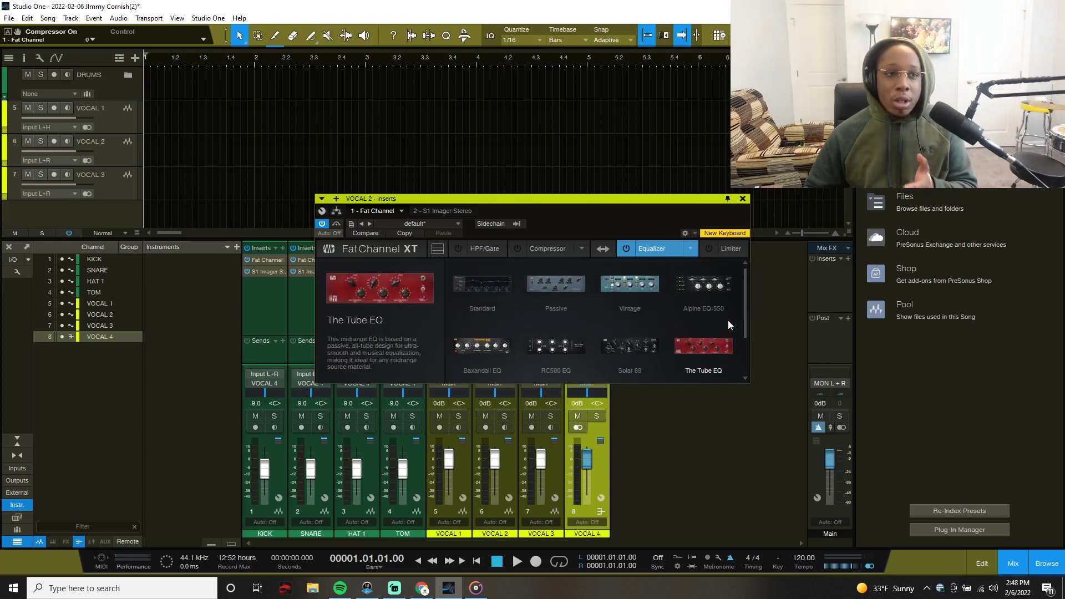
pyautogui.scroll(-3, 728, 320)
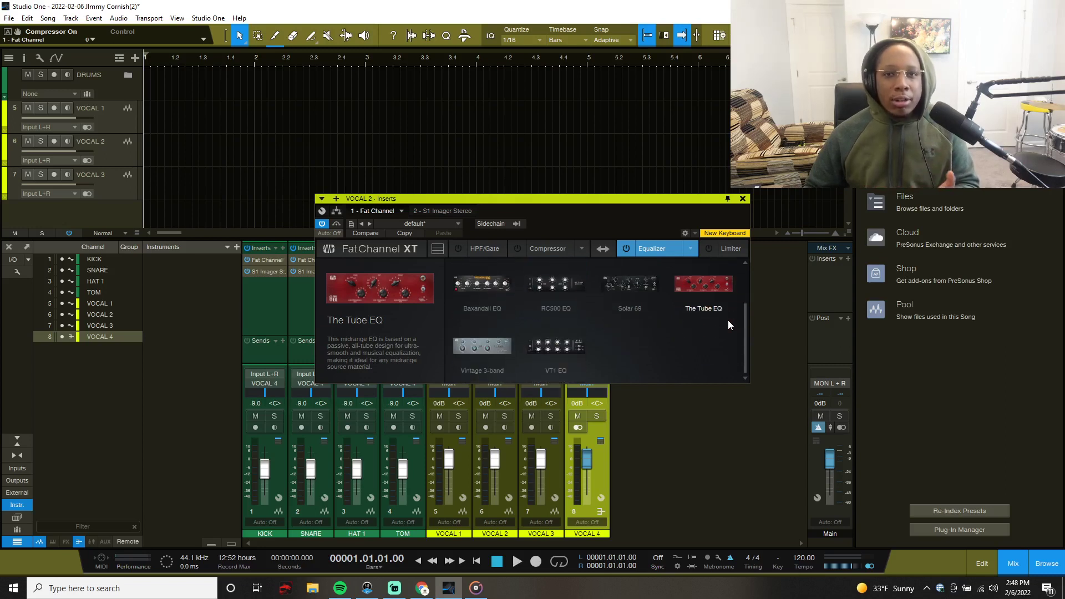
pyautogui.scroll(3, 727, 321)
pyautogui.click(717, 308)
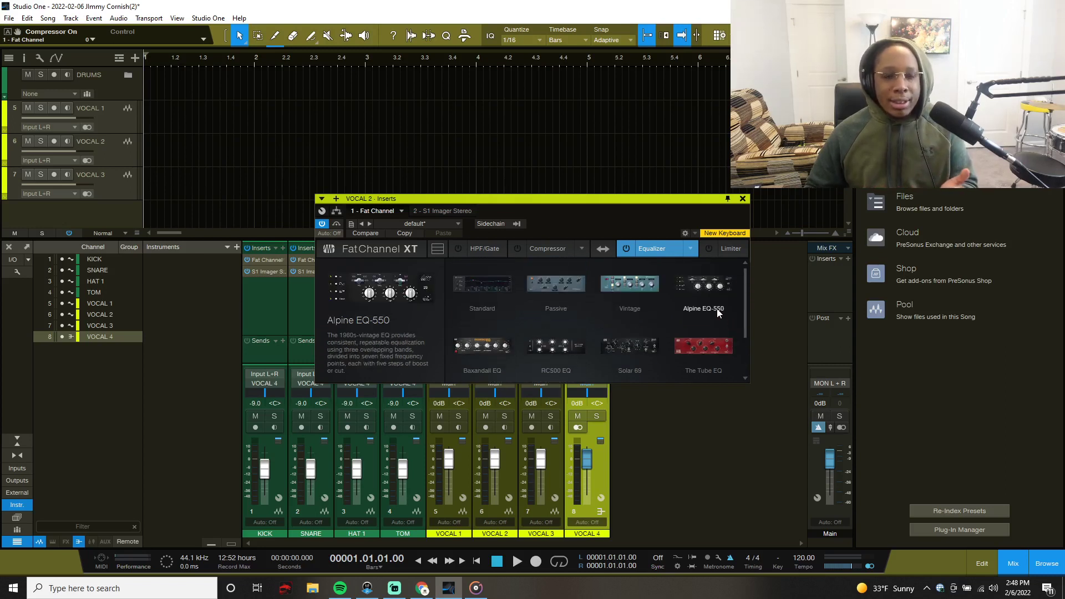
pyautogui.click(701, 255)
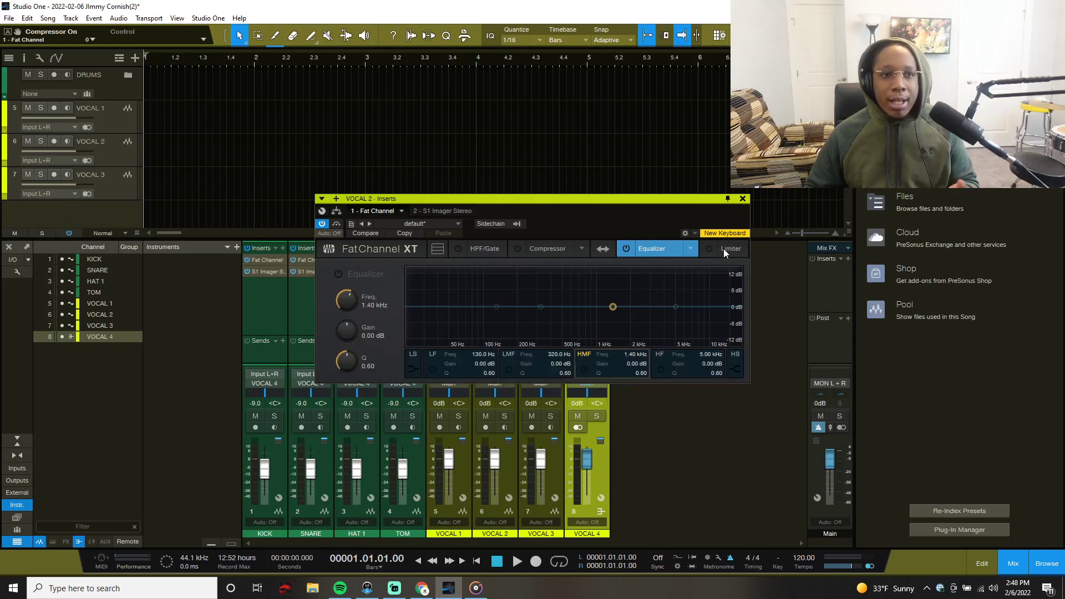
pyautogui.click(724, 248)
pyautogui.click(743, 199)
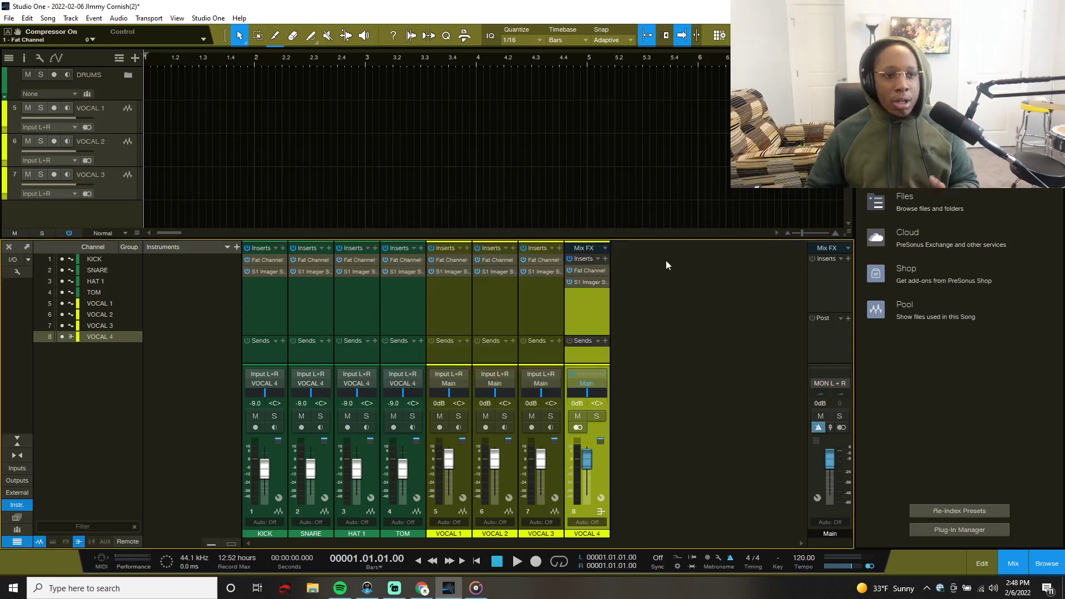
# - Add a bus for the selected VOCAL 1 through VOCAL 4 channels
pyautogui.click(467, 315)
pyautogui.keyDown('shift'); pyautogui.click(594, 325); pyautogui.keyUp('shift')
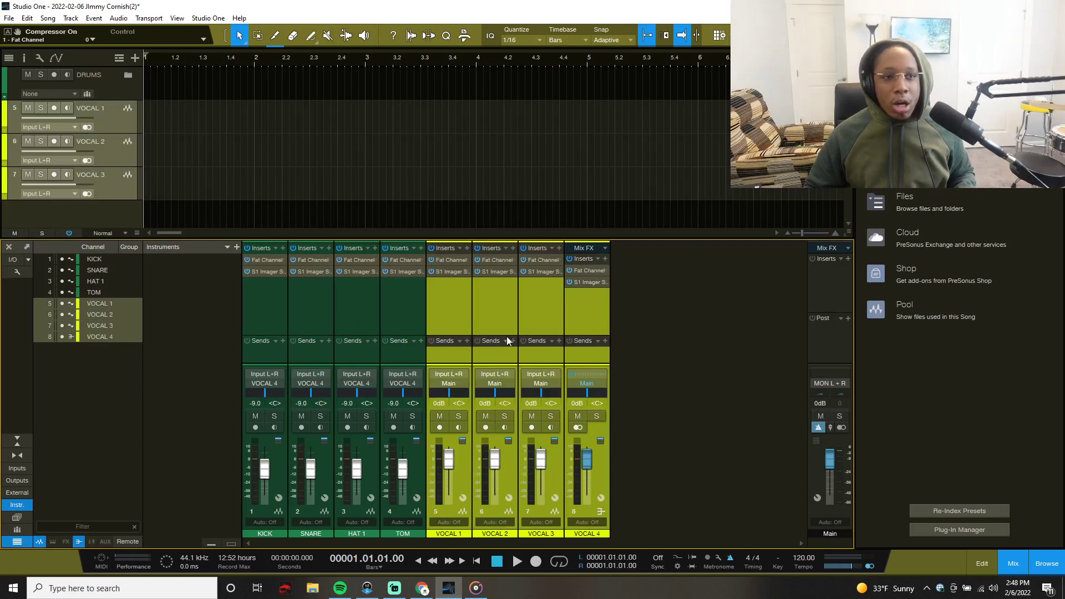
pyautogui.rightClick(509, 320)
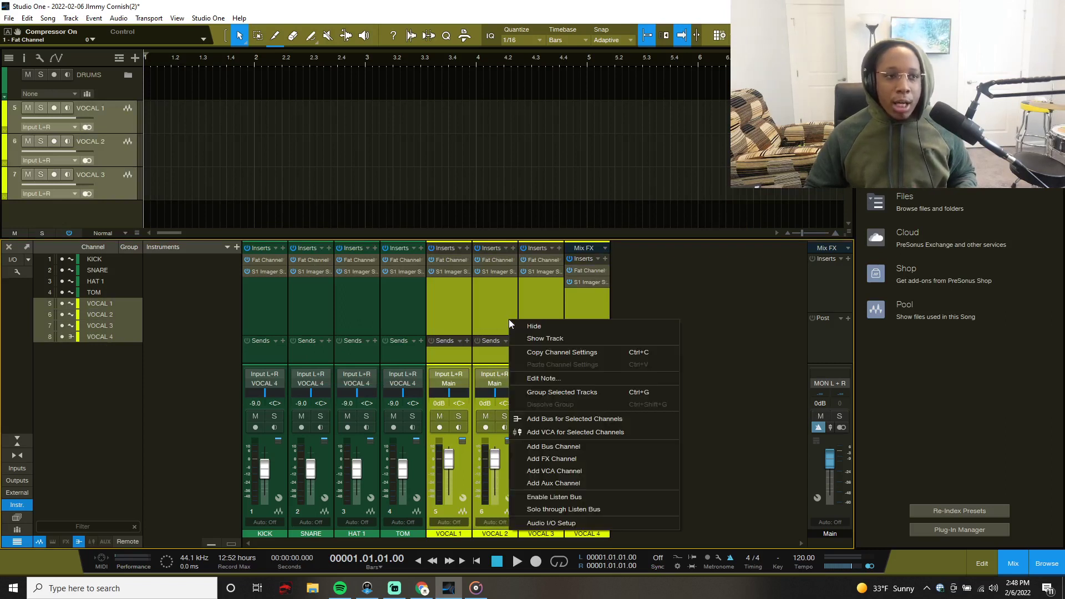
pyautogui.click(554, 420)
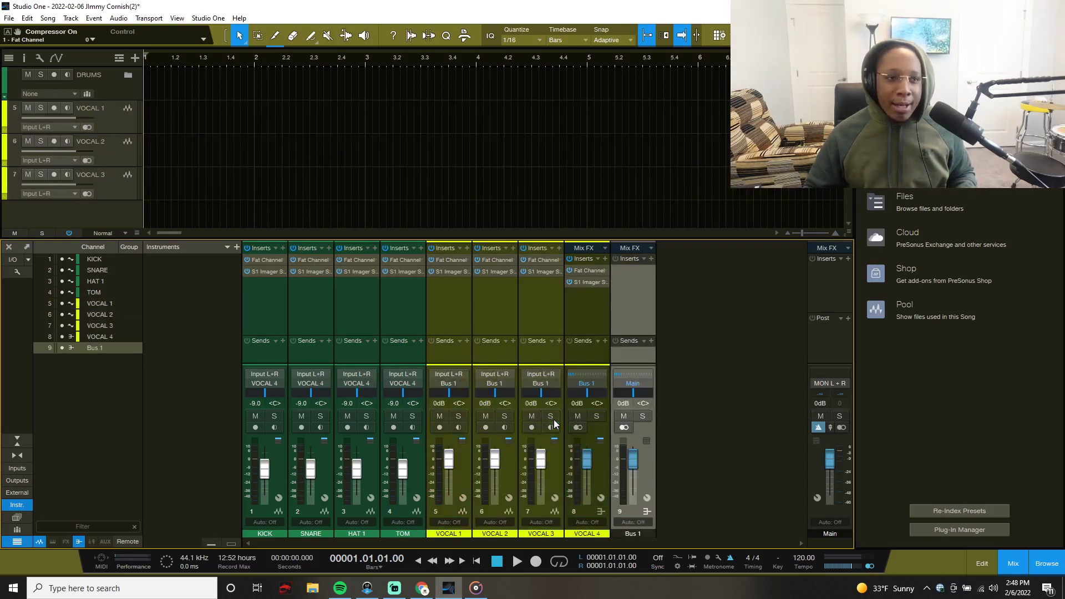
# - Colour the new vocal bus yellow and rename it VOCAL
pyautogui.click(634, 534)
pyautogui.click(796, 449)
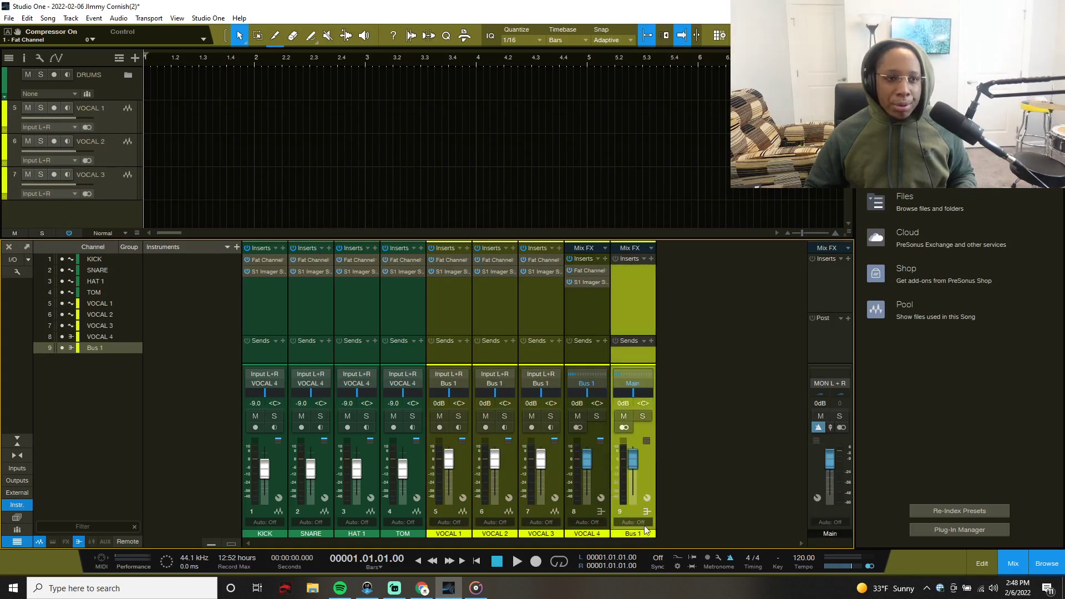
pyautogui.doubleClick(641, 533)
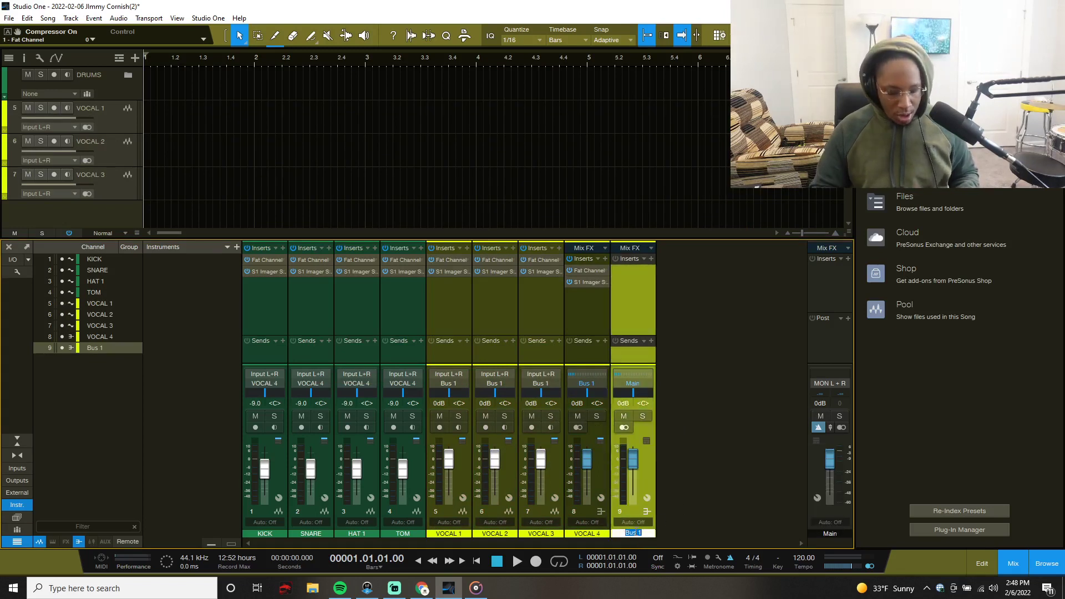
pyautogui.write('VOCAL')
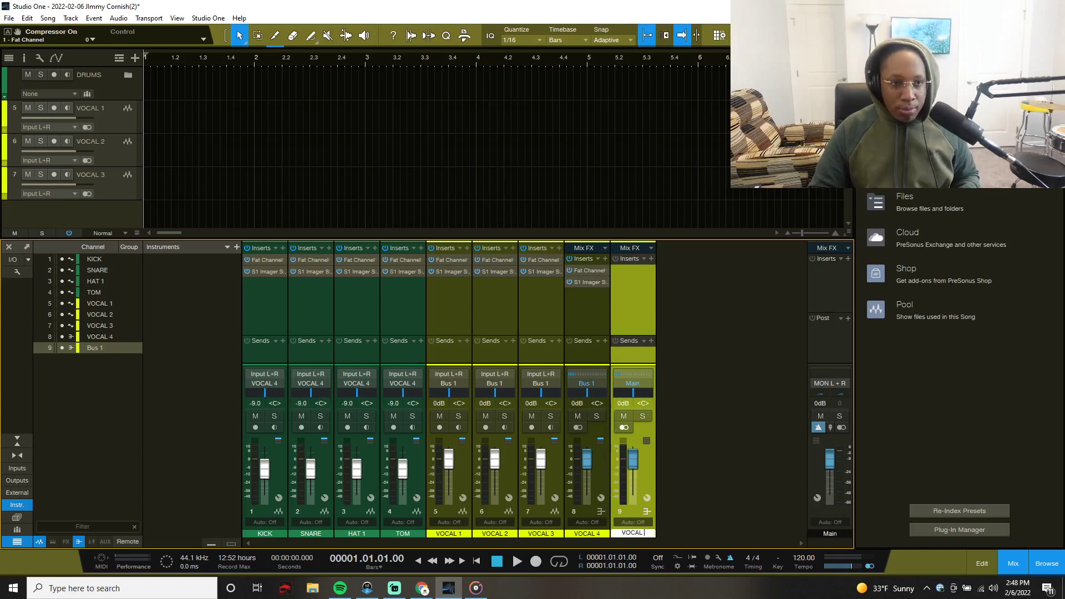
pyautogui.press('Return')
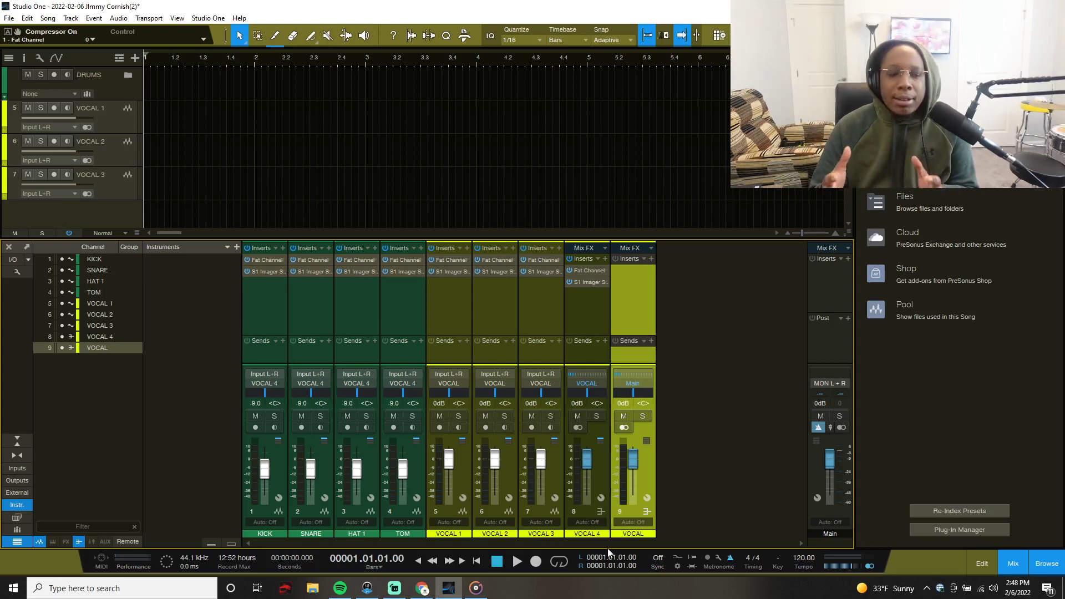
pyautogui.click(452, 297)
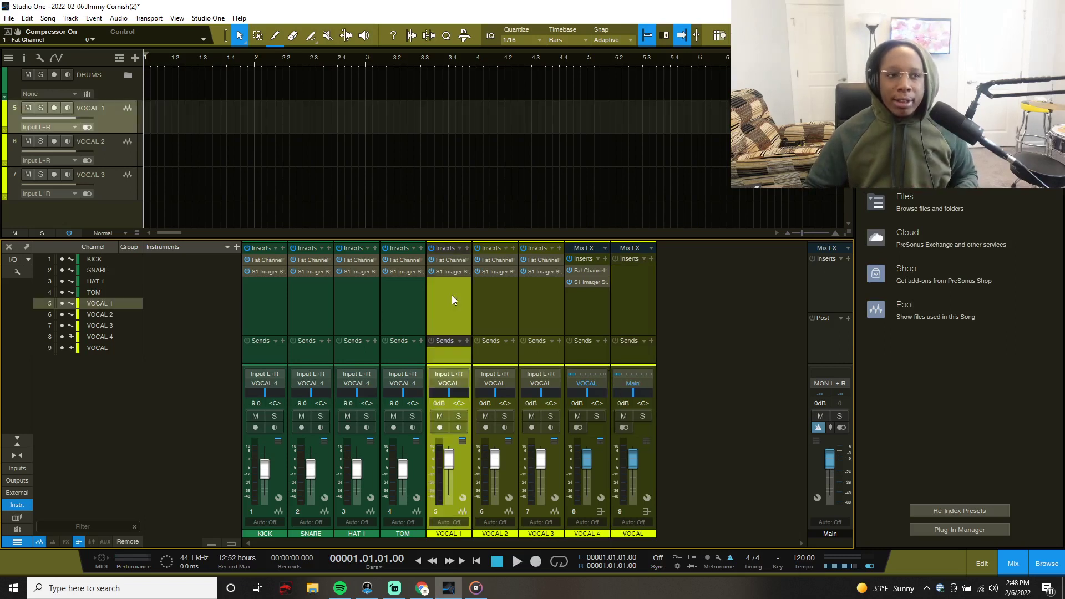
pyautogui.keyDown('shift'); pyautogui.click(580, 314); pyautogui.keyUp('shift')
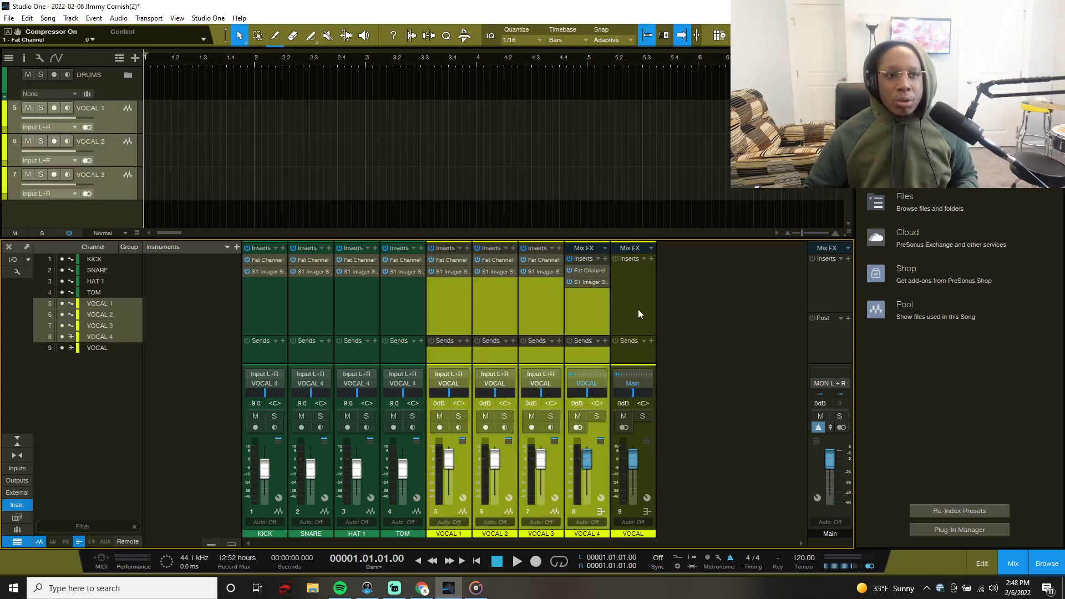
pyautogui.click(633, 278)
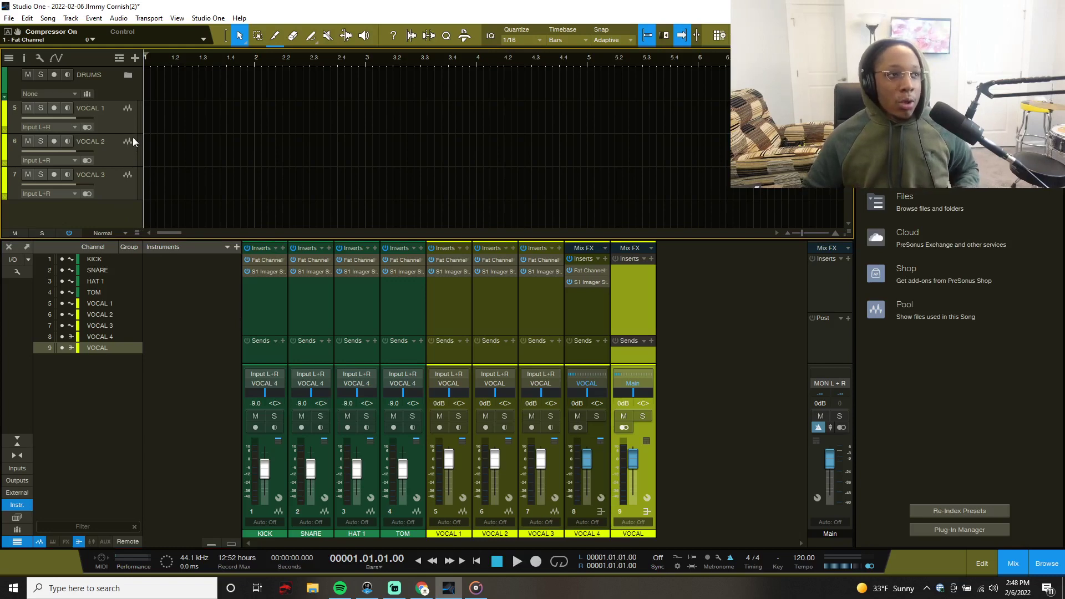
# - Pack the VOCAL 1, VOCAL 2 and VOCAL 3 tracks into a folder in the track list
pyautogui.click(123, 123)
pyautogui.keyDown('shift'); pyautogui.click(114, 186); pyautogui.keyUp('shift')
pyautogui.rightClick(115, 186)
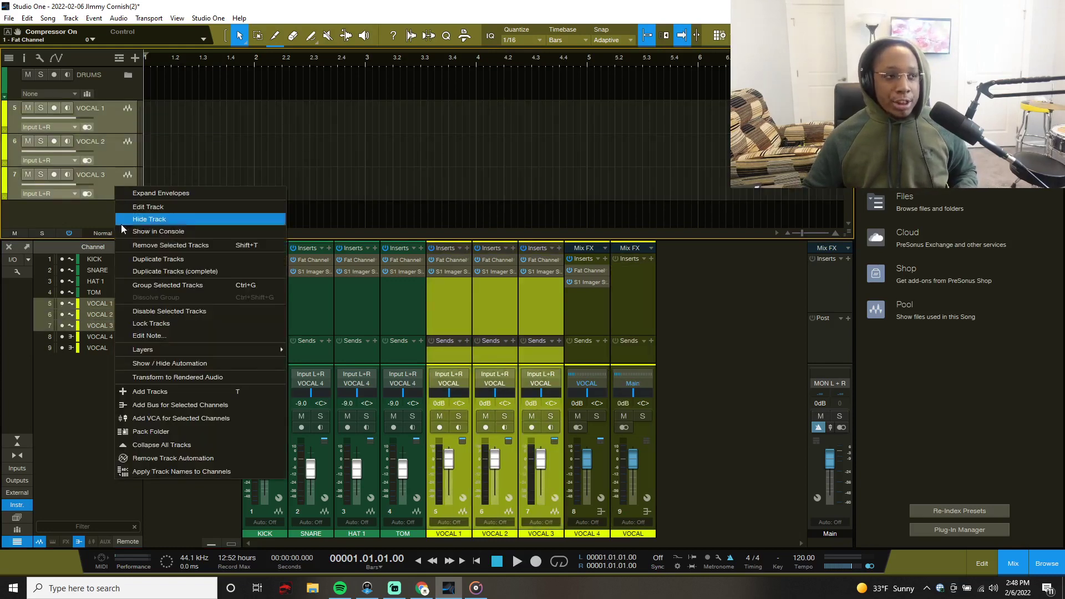
pyautogui.click(156, 432)
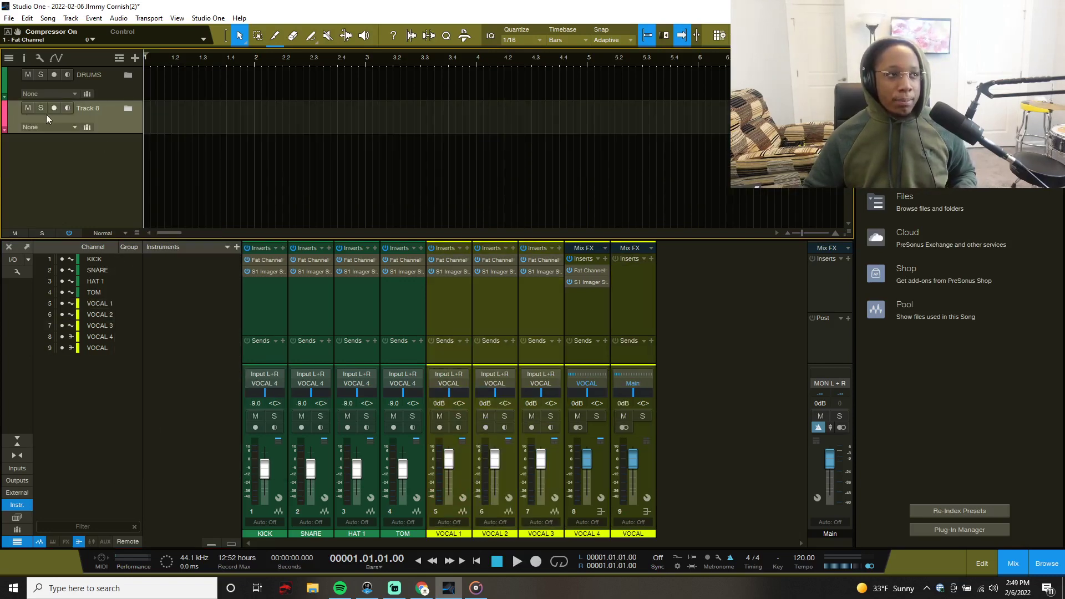
# - Colour the new vocal folder track yellow and rename it VOCAL
pyautogui.click(4, 117)
pyautogui.click(149, 124)
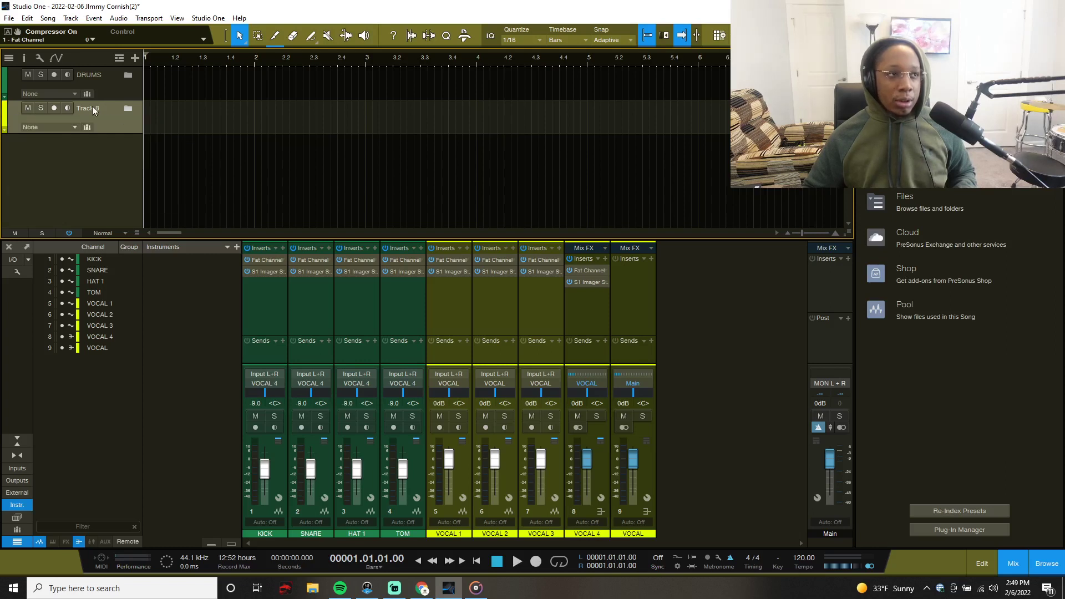
pyautogui.doubleClick(92, 107)
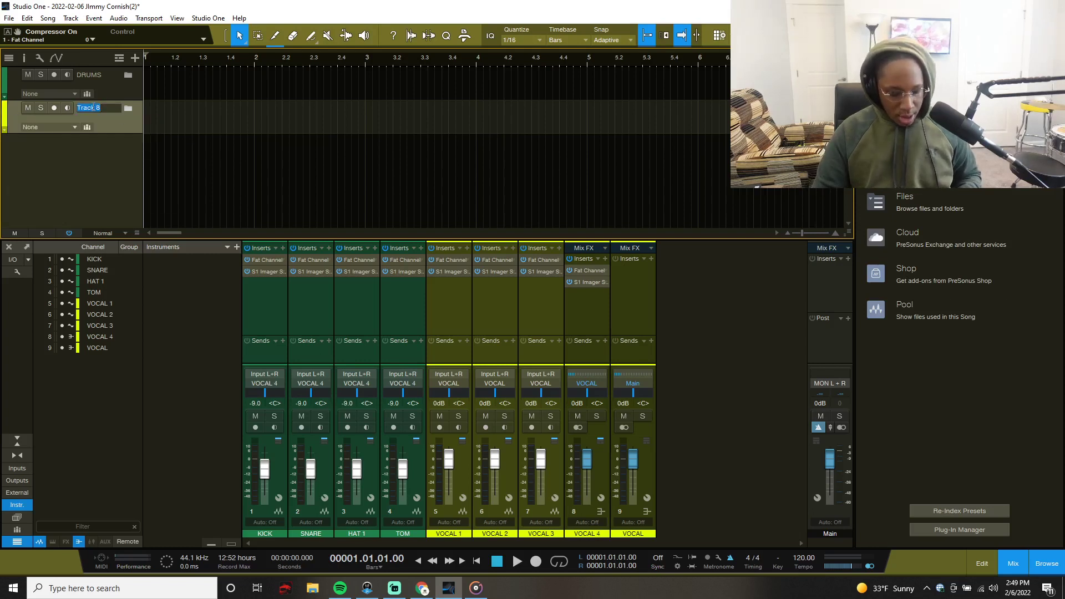
pyautogui.write('VOCAL')
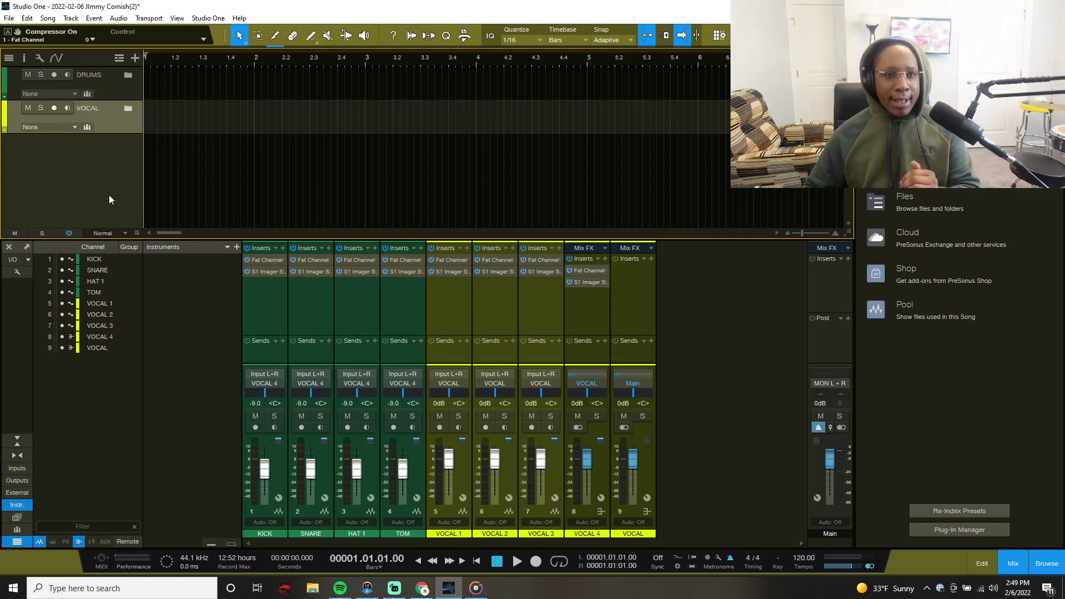
# - Insert Slate Digital's Virtual Mix Rack on the Main channel and load its Mixbuss Strip preset
pyautogui.click(832, 270)
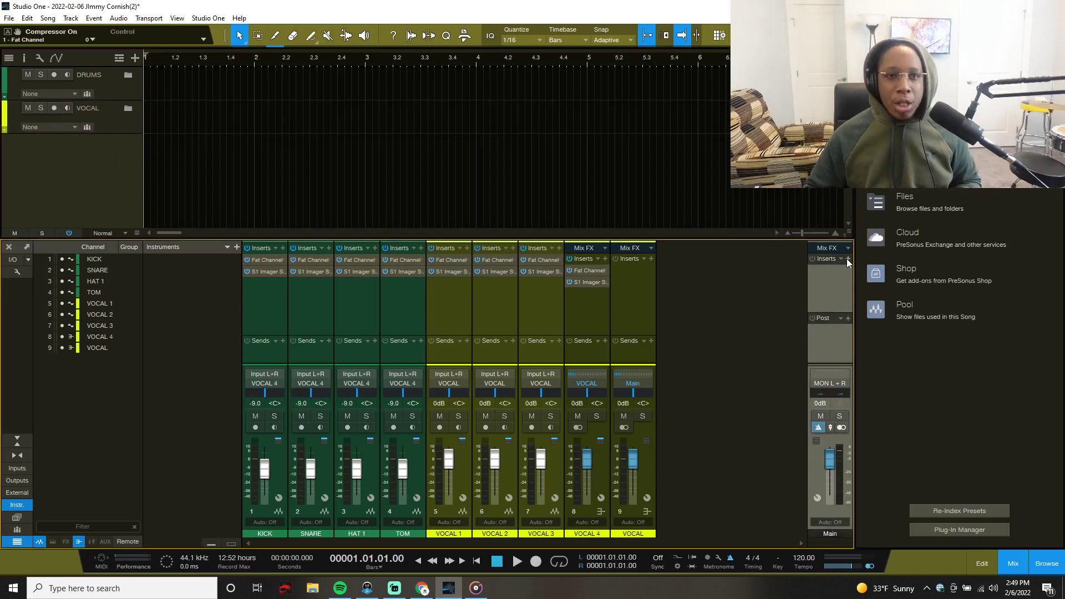
pyautogui.click(848, 259)
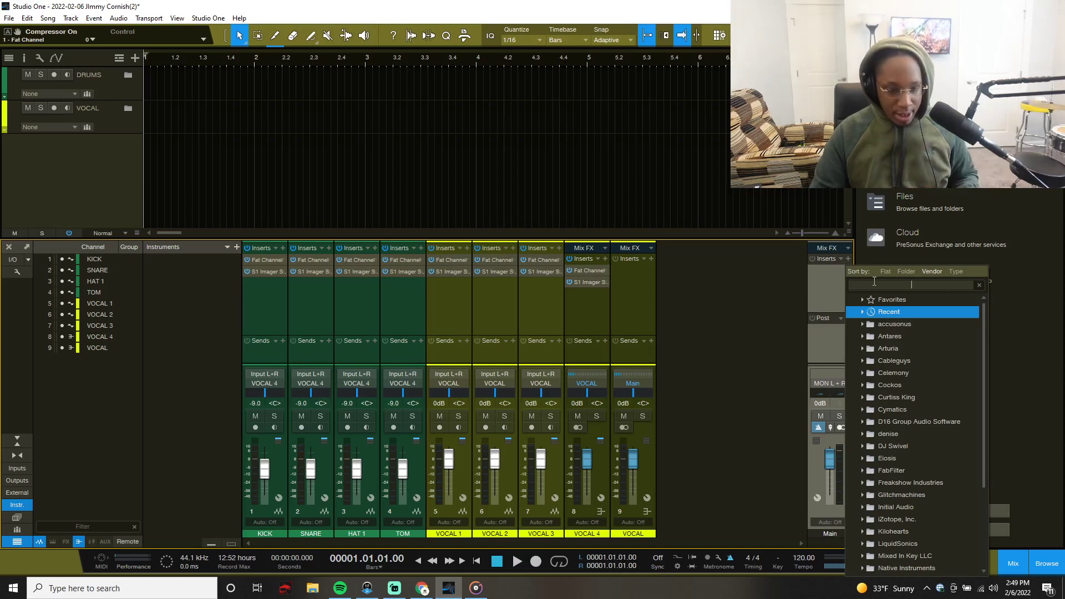
pyautogui.write('SLATE')
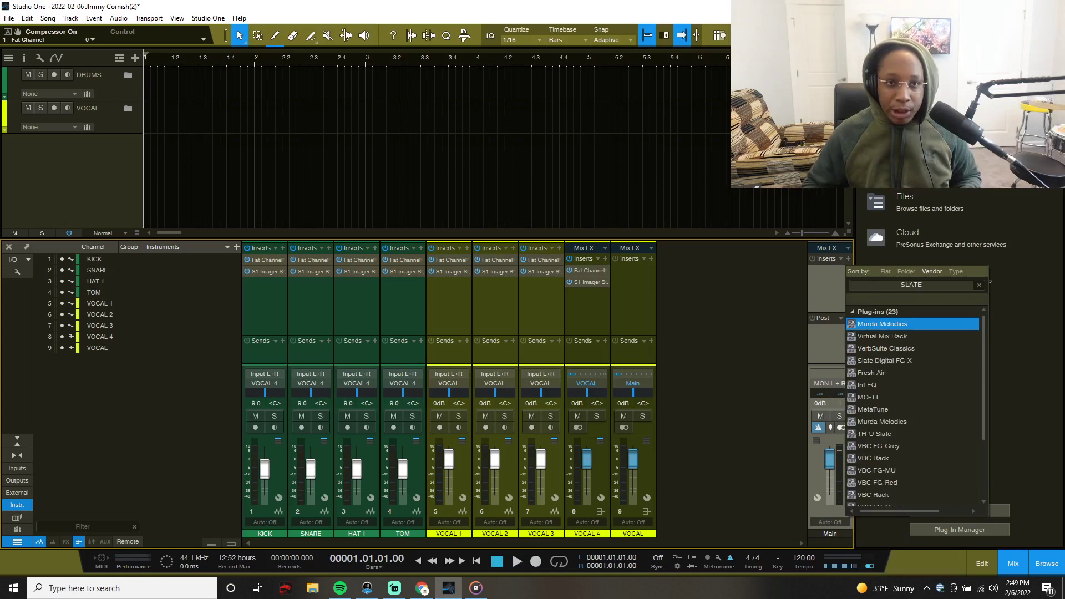
pyautogui.click(887, 348)
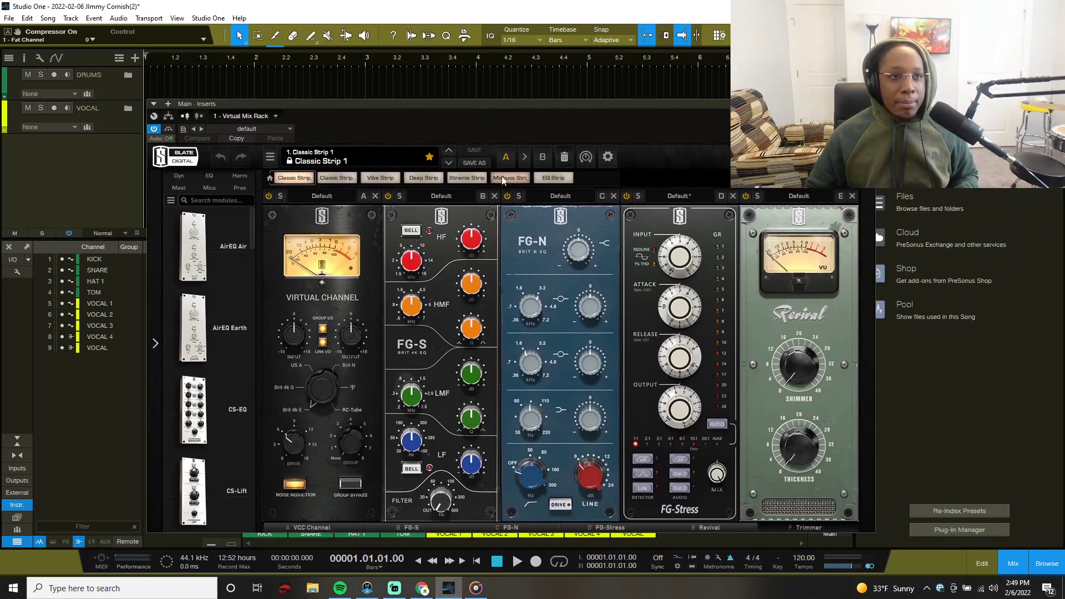
pyautogui.click(501, 175)
pyautogui.click(501, 175)
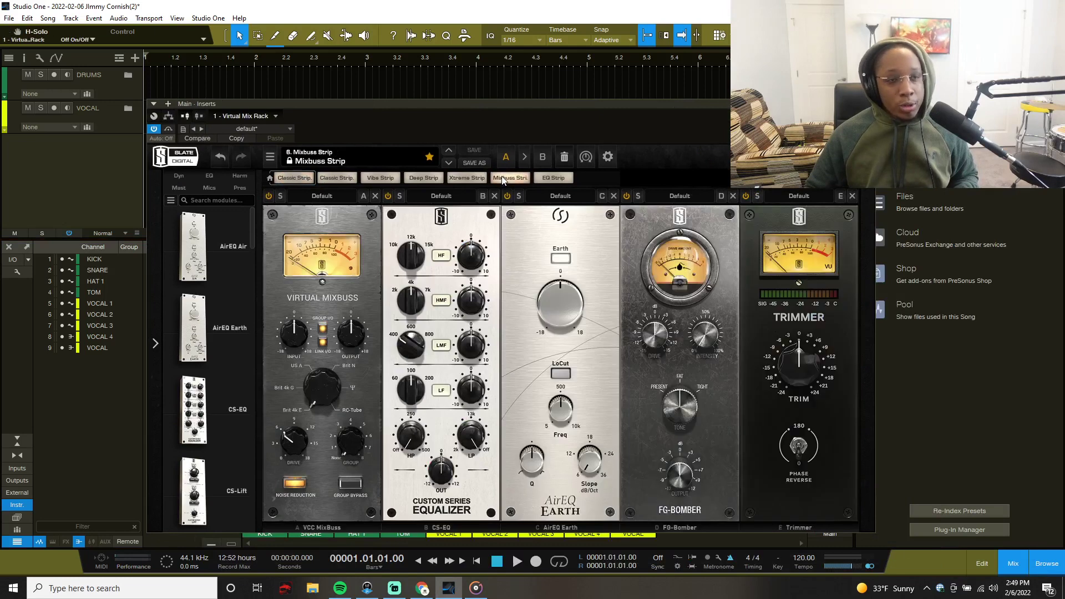
# - Load the Mix Buss Top N Bottom preset in the Custom Series Equalizer and Mixbuss 3D in the FG-Bomber module
pyautogui.click(444, 198)
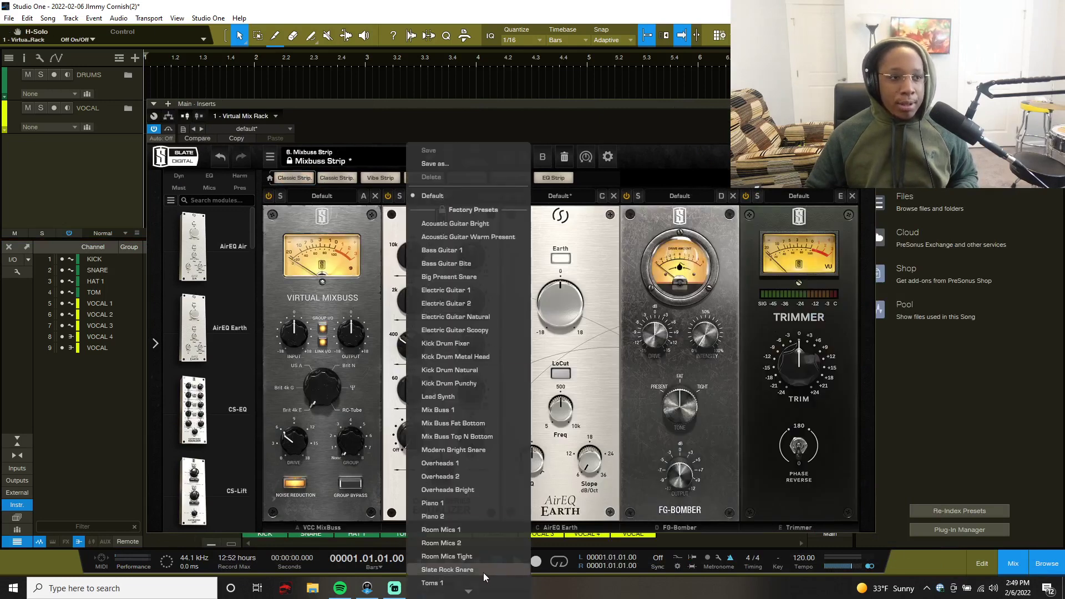
pyautogui.click(477, 438)
pyautogui.click(671, 198)
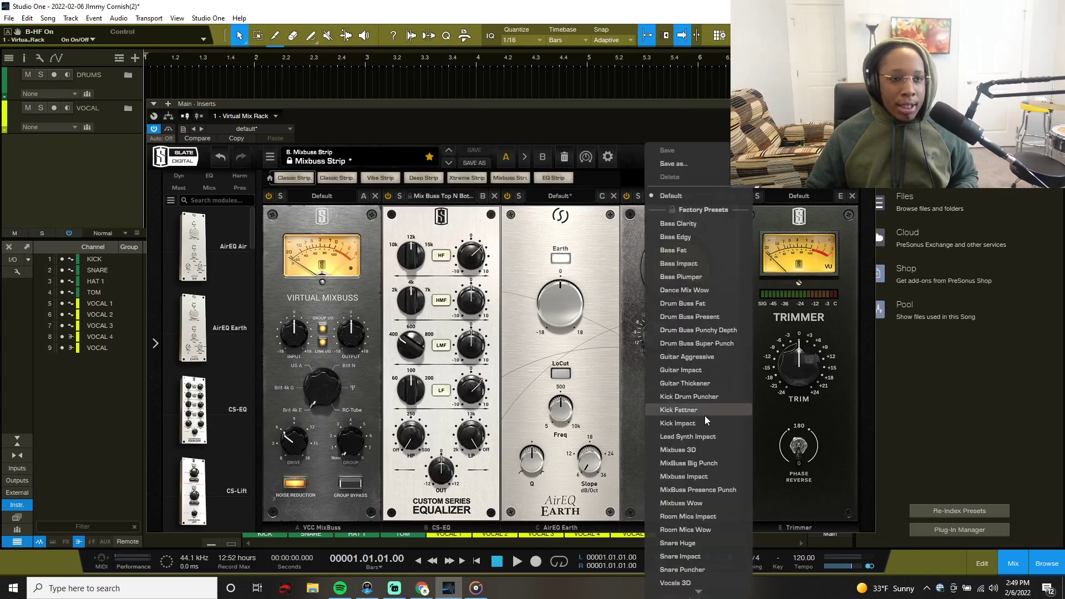
pyautogui.click(687, 453)
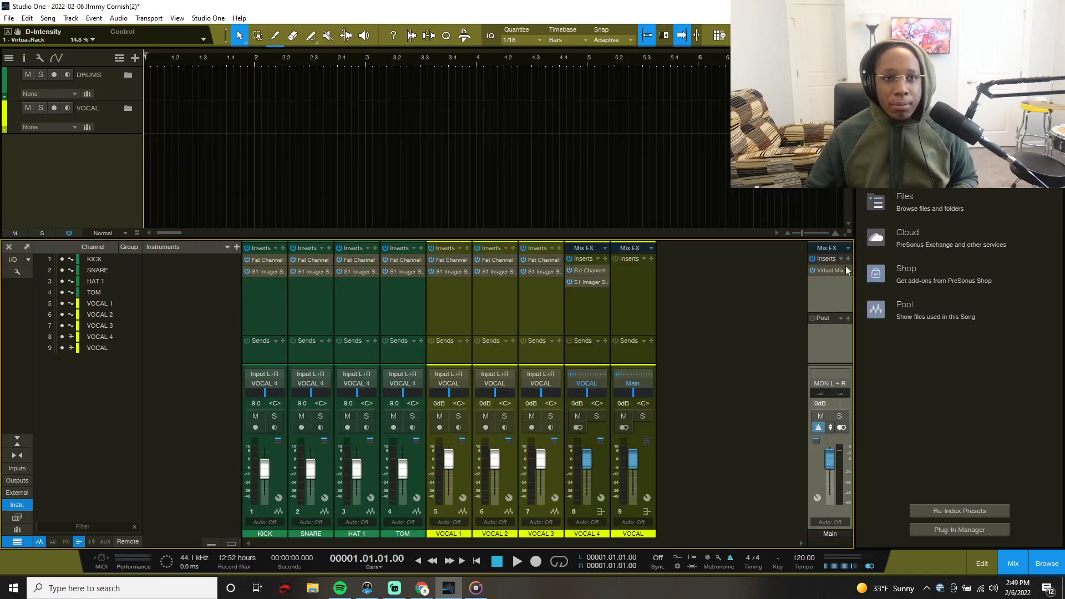
# - Search the plug-ins for MB and insert FabFilter Pro-MB on the Main channel after the Virtual Mix Rack
pyautogui.click(848, 258)
pyautogui.write('BM')
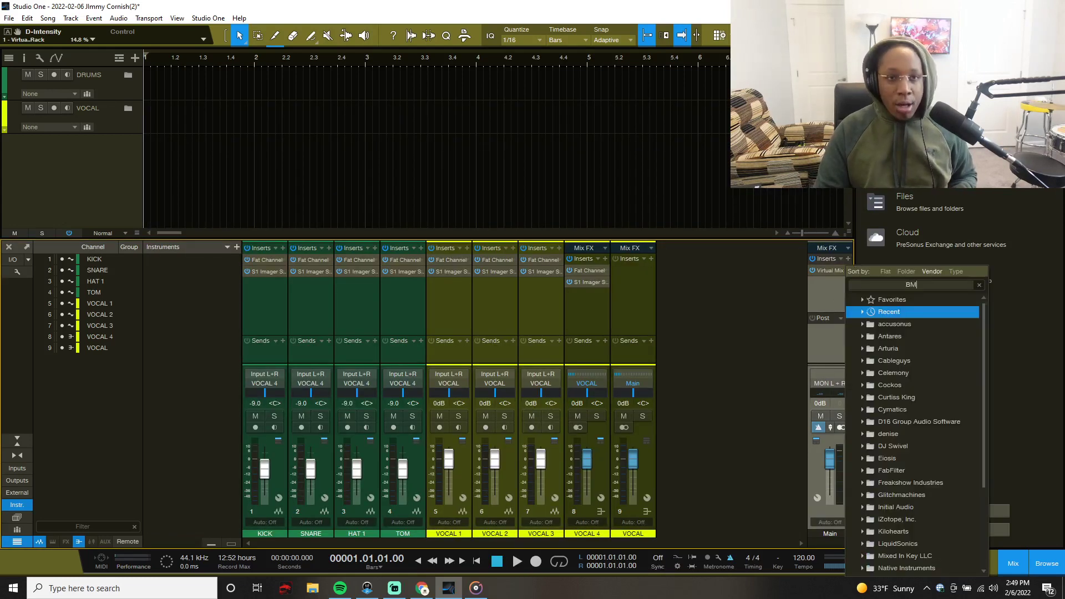
pyautogui.press('BackSpace')
pyautogui.press('BackSpace')
pyautogui.write('MB')
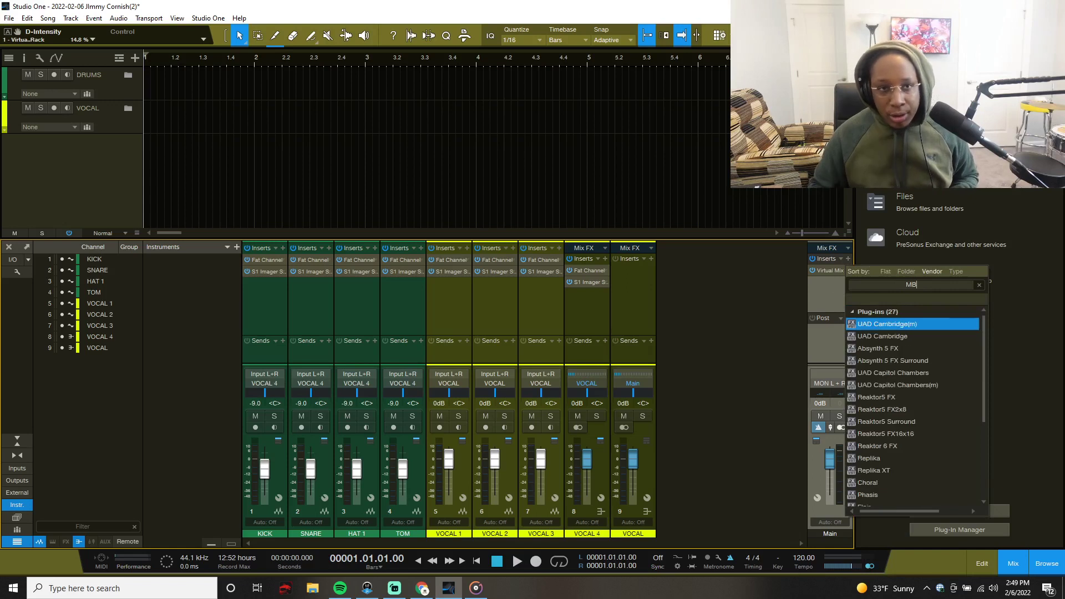
pyautogui.scroll(-1, 904, 350)
pyautogui.scroll(-5, 903, 349)
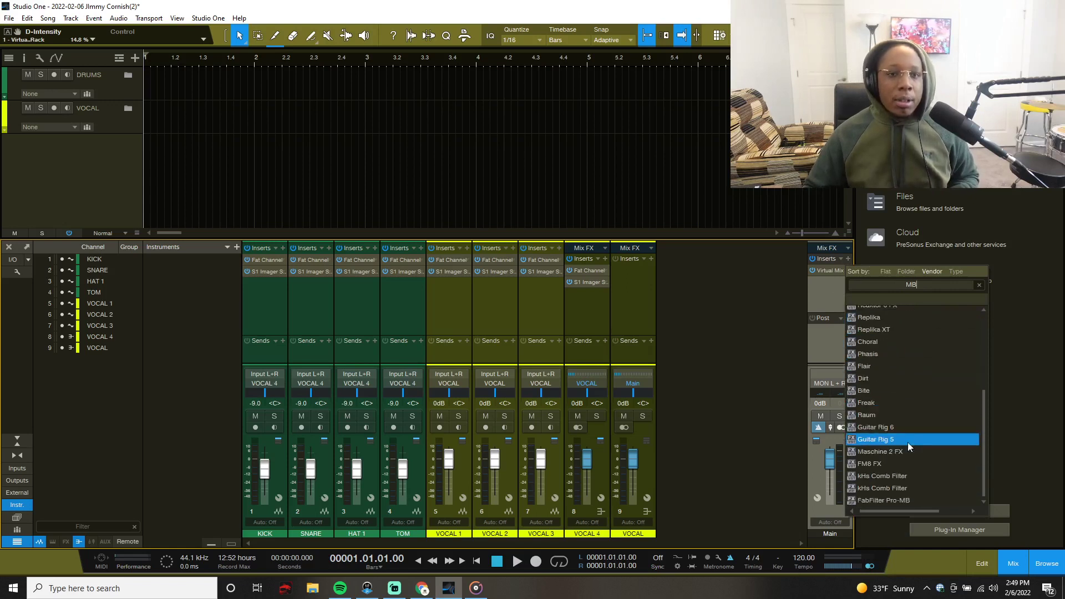
pyautogui.doubleClick(888, 500)
# - Load the Mix Bus preset Dynamic Goodness bM in FabFilter Pro-MB and close the plug-in window
pyautogui.click(496, 154)
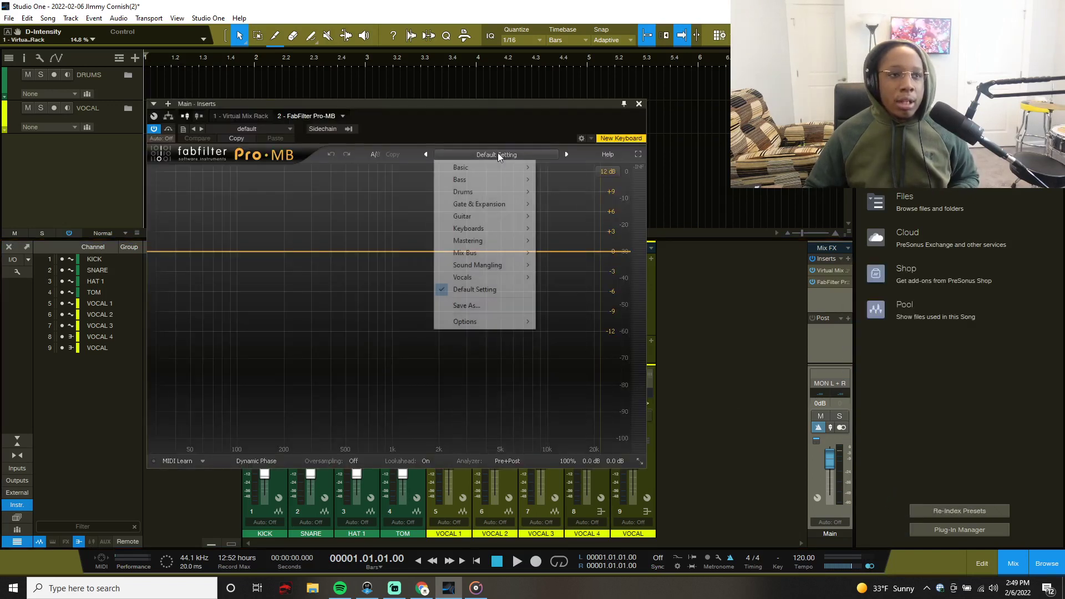
pyautogui.moveTo(496, 252)
pyautogui.click(571, 252)
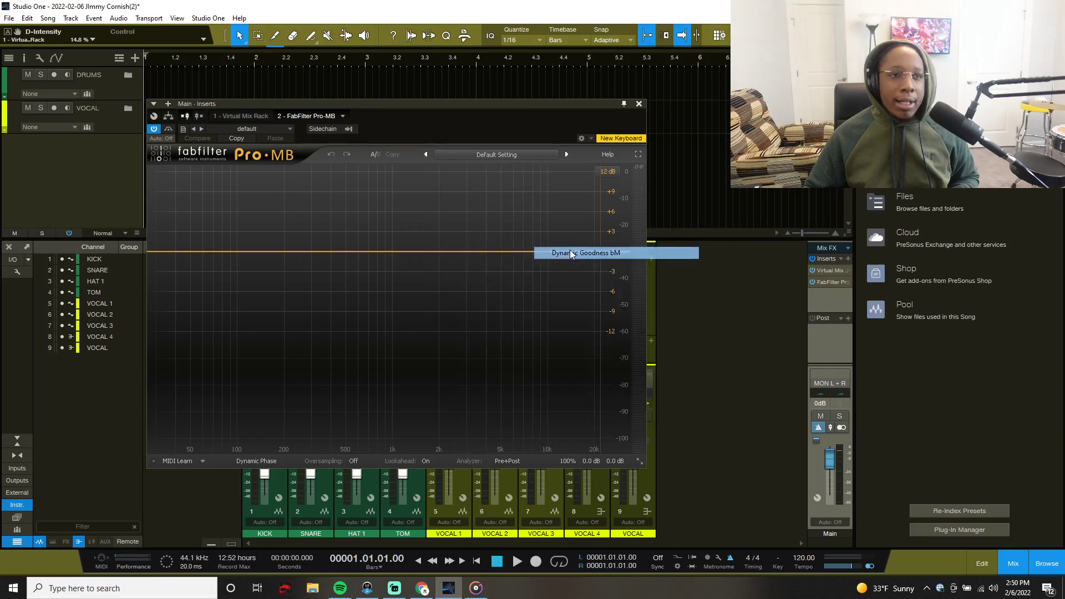
pyautogui.click(637, 104)
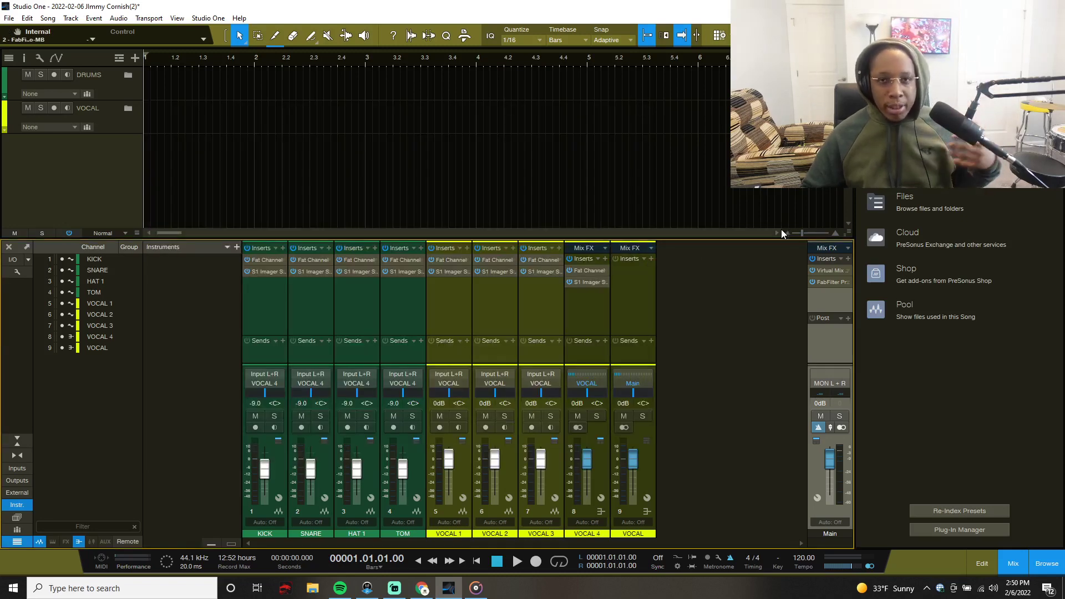
# - Insert SSLComp Stereo on the Main channel with its Mastering factory preset and close the plug-in window
pyautogui.click(847, 259)
pyautogui.write('SSLCOM')
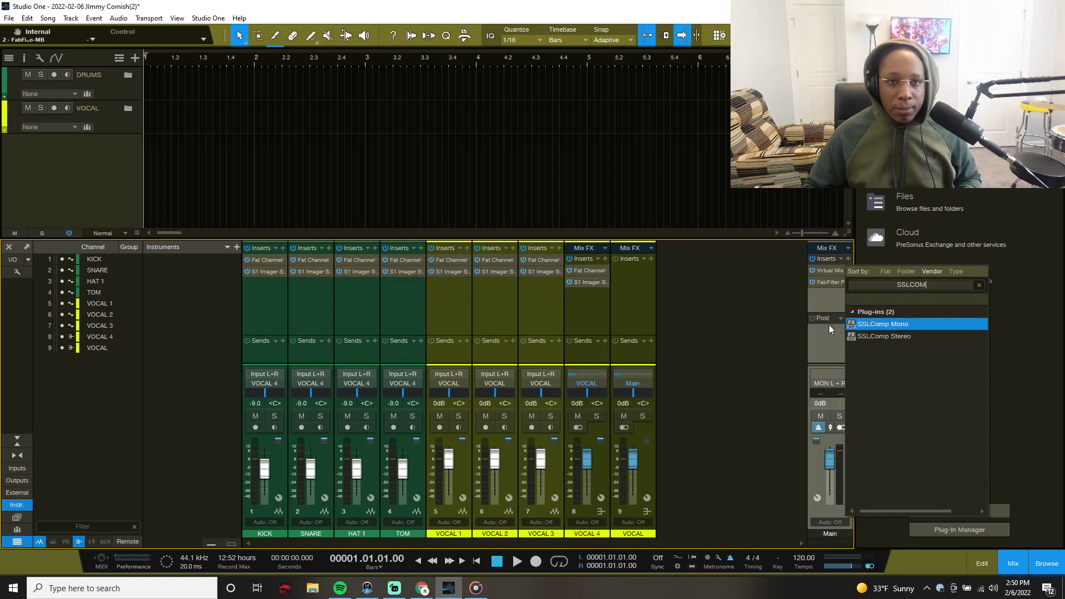
pyautogui.doubleClick(865, 338)
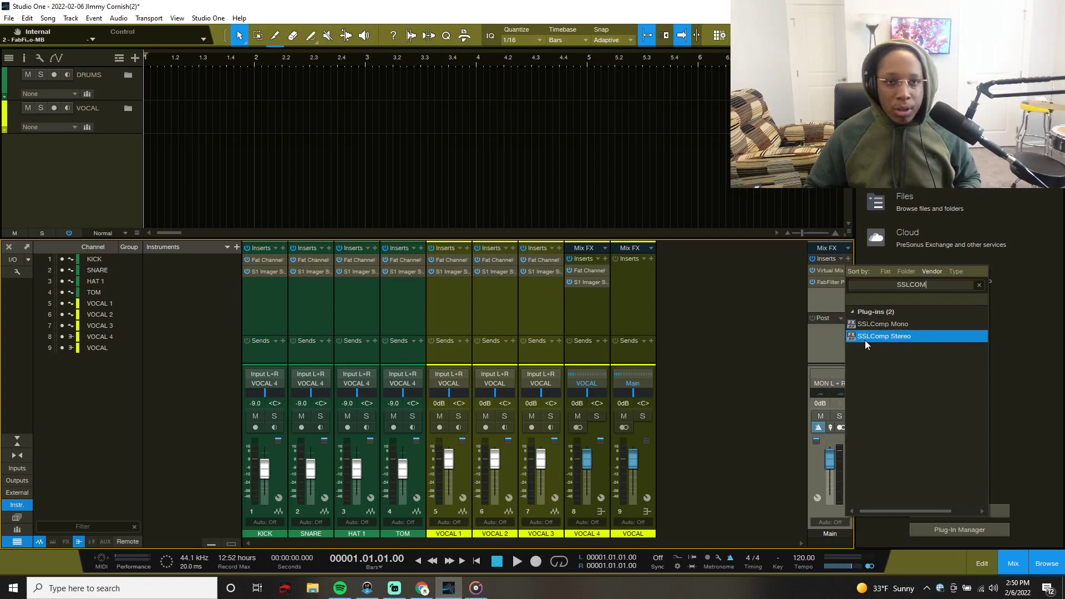
pyautogui.click(298, 149)
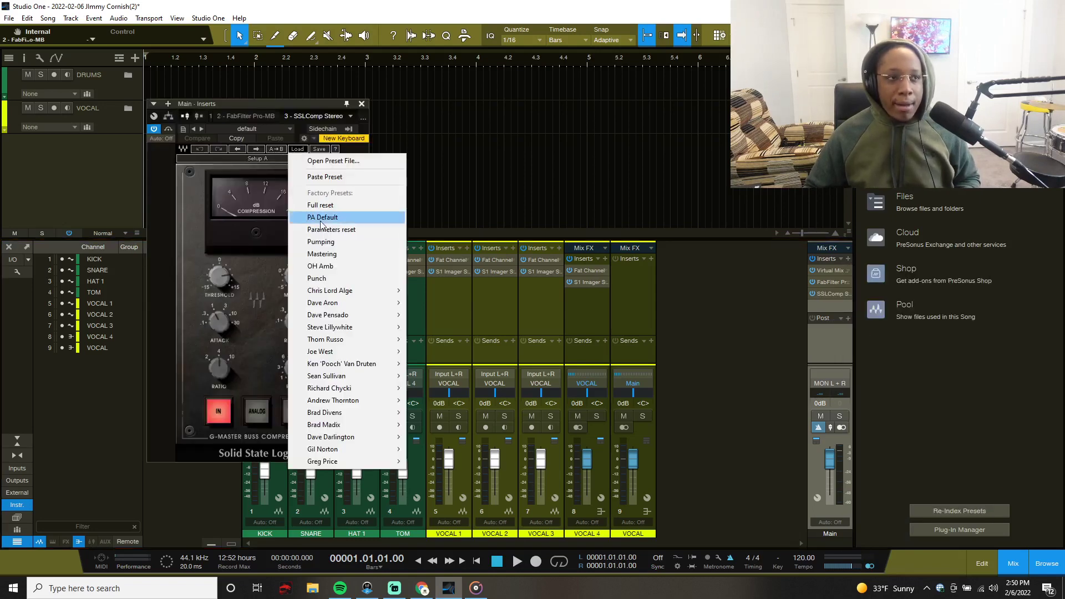
pyautogui.click(323, 253)
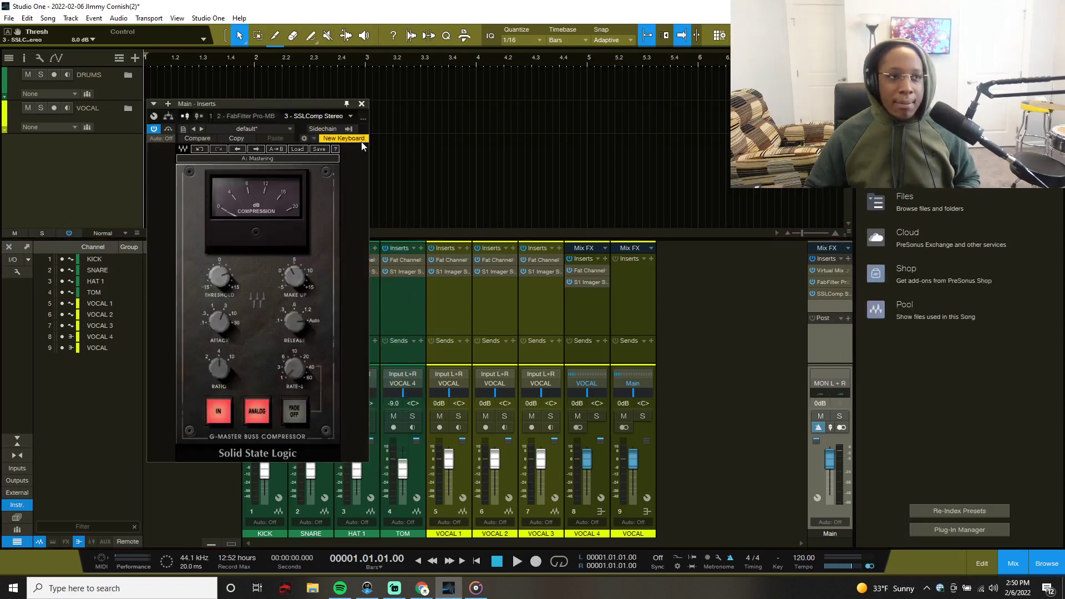
pyautogui.click(362, 104)
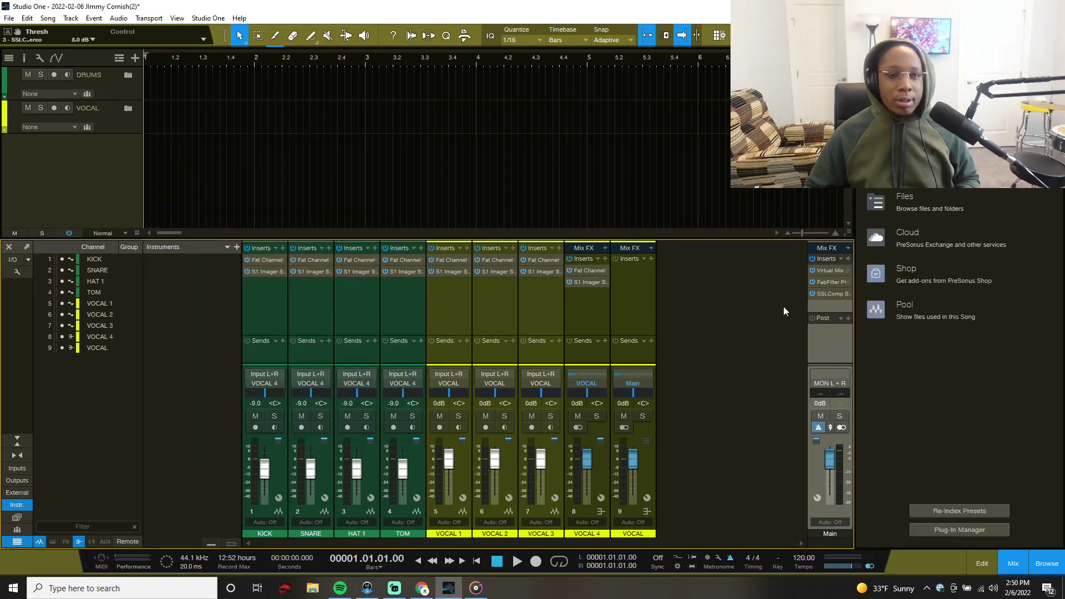
# - Insert L1+ Ultramaximizer Stereo on the Main channel with its Mastering factory preset and close the plug-in window
pyautogui.click(848, 258)
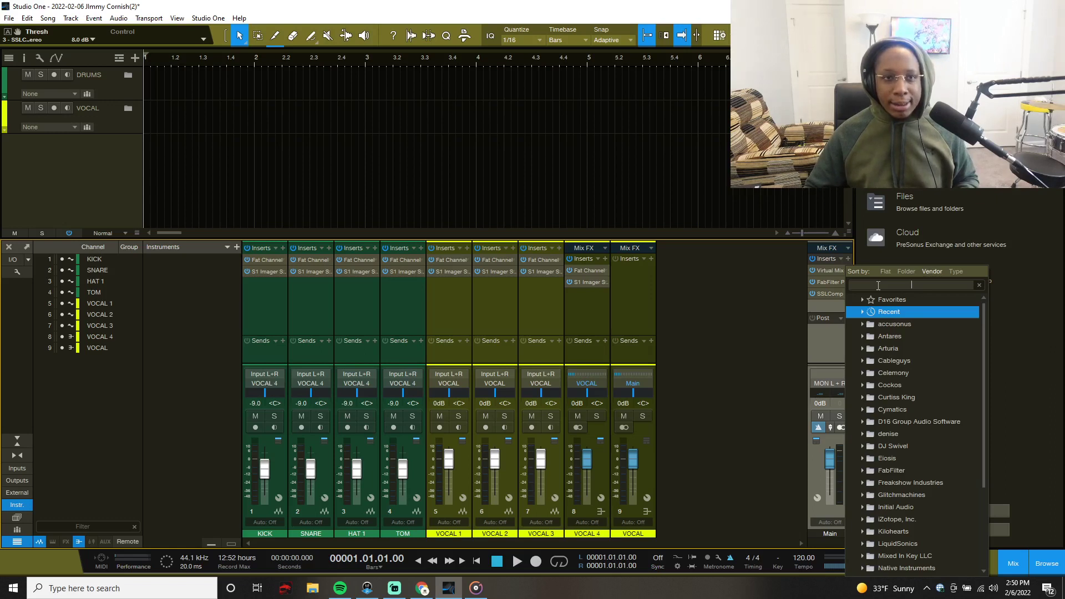
pyautogui.write('L1')
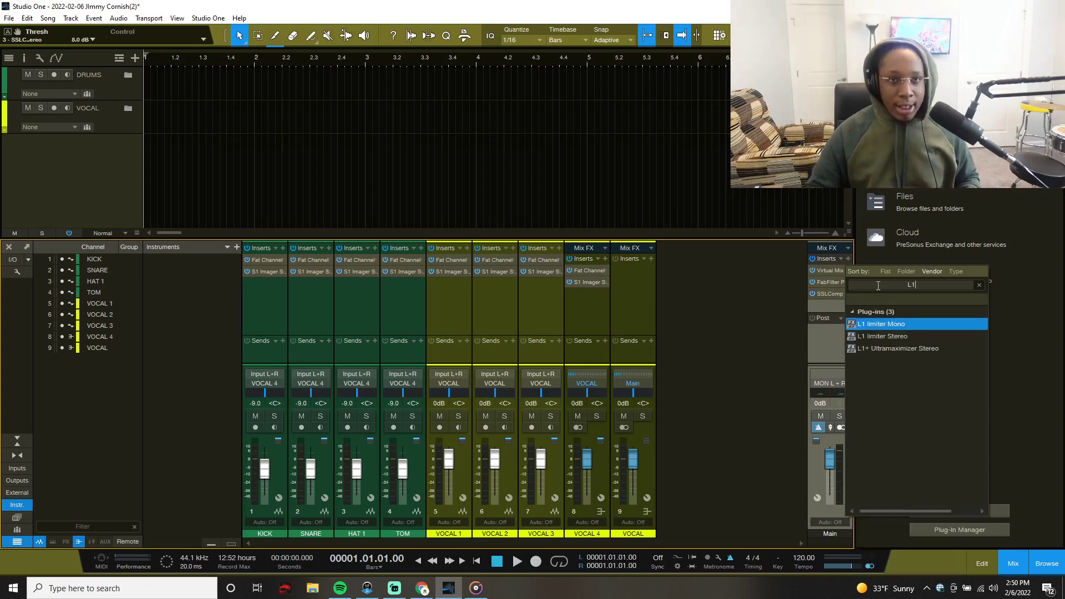
pyautogui.doubleClick(872, 345)
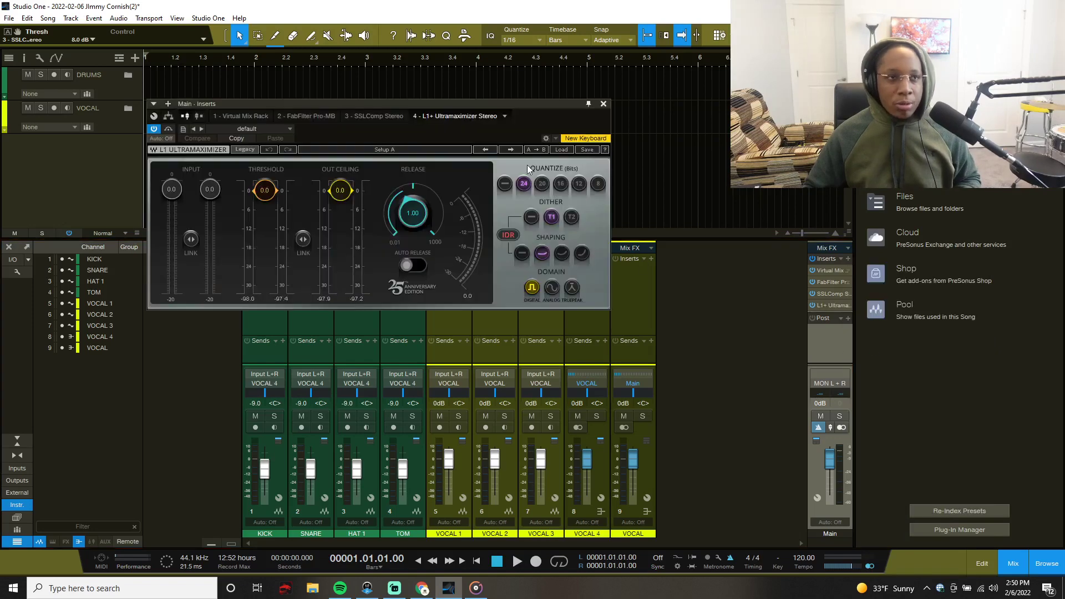
pyautogui.click(562, 151)
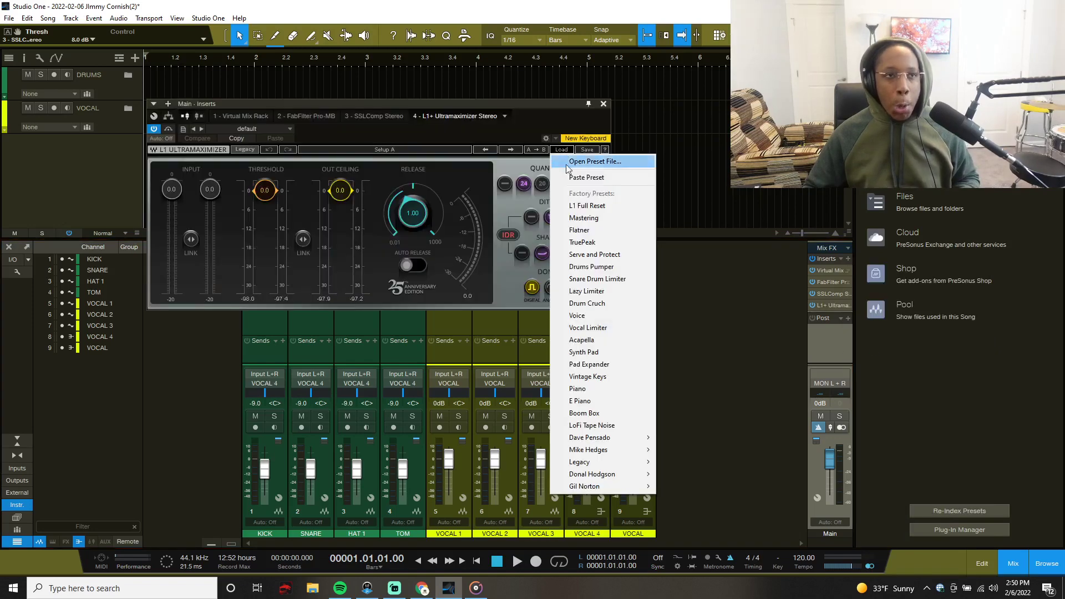
pyautogui.click(579, 216)
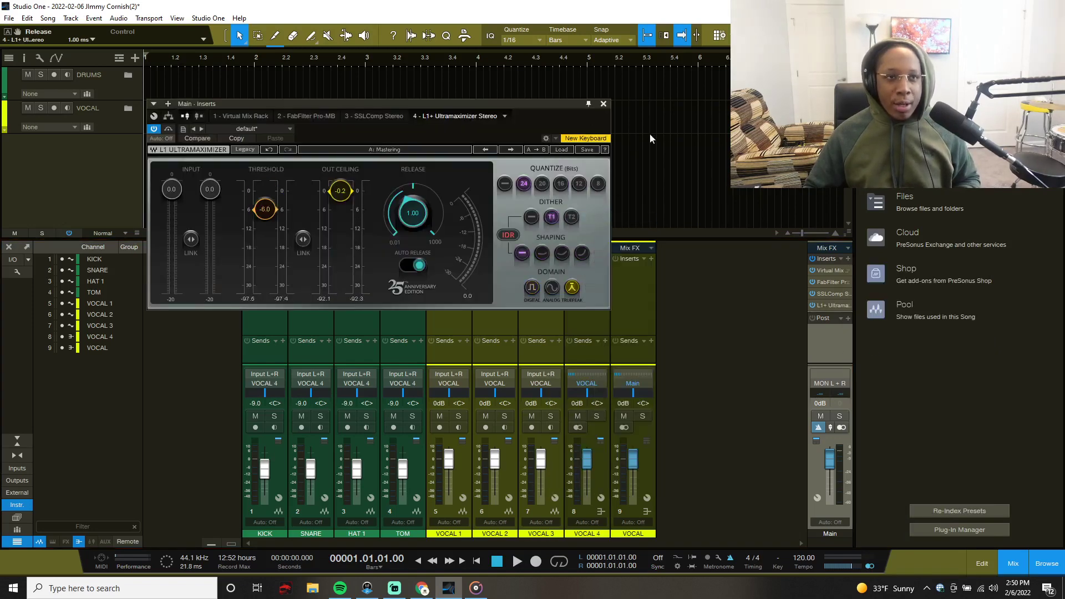
pyautogui.click(604, 104)
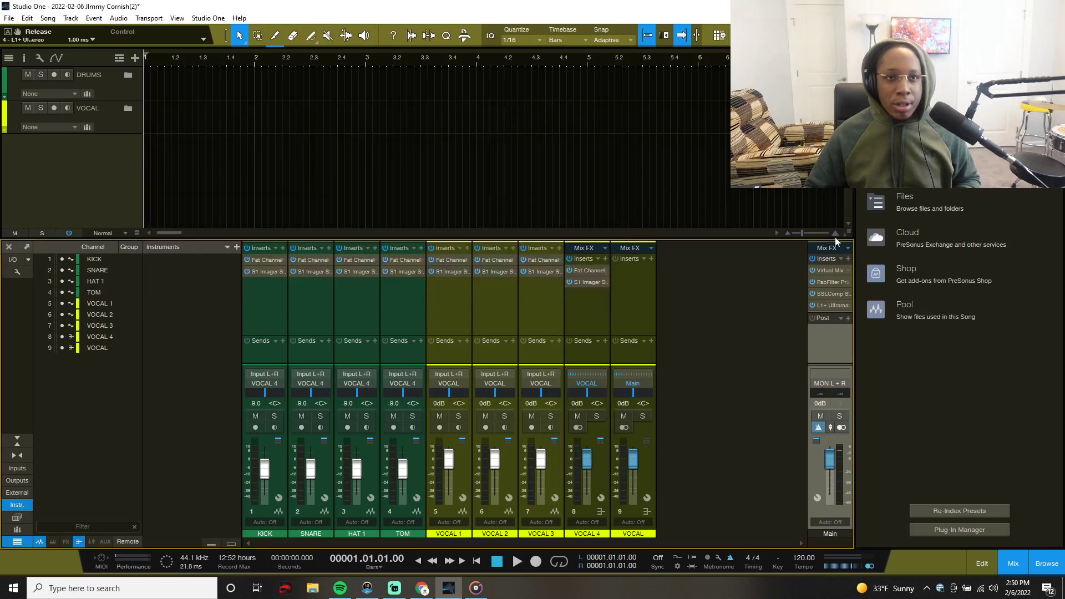
# - Store the Main channel's inserts as an FX chain named MASTER and load that stored chain on the channel
pyautogui.moveTo(835, 238); pyautogui.dragTo(838, 191)
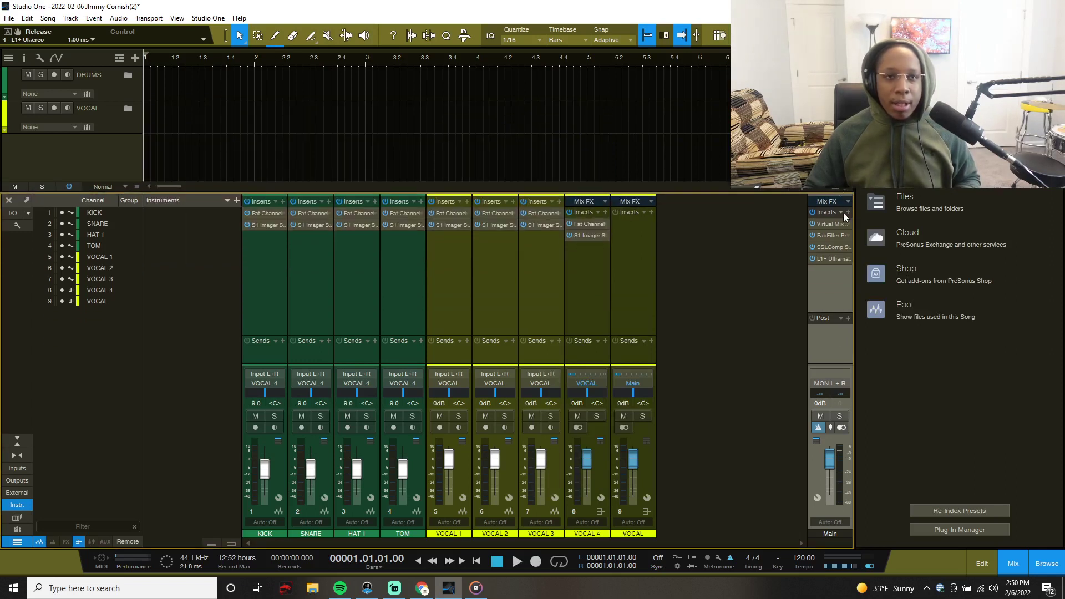
pyautogui.click(839, 212)
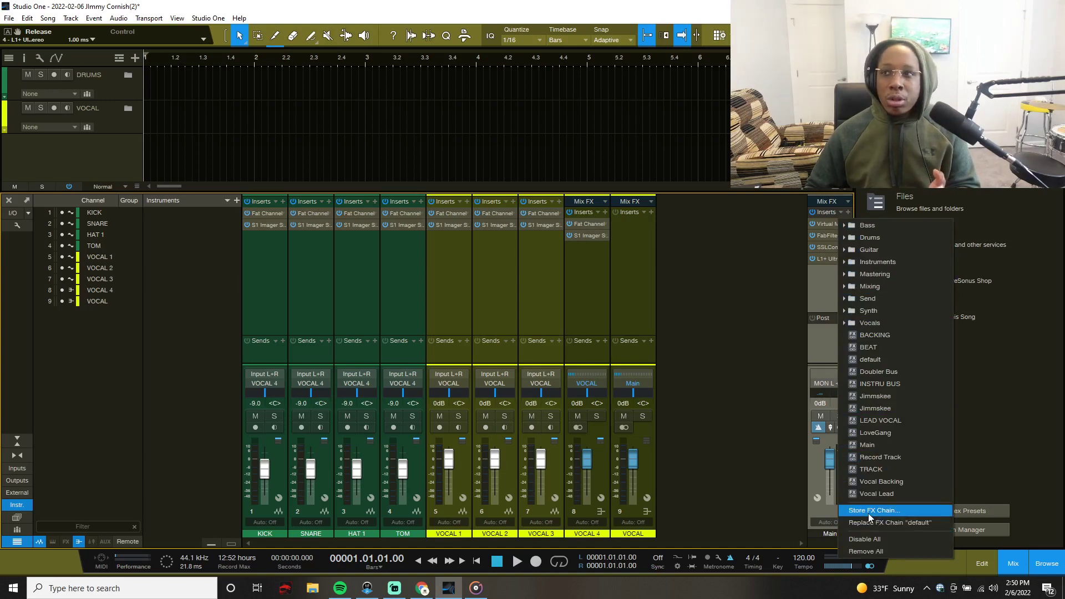
pyautogui.click(722, 442)
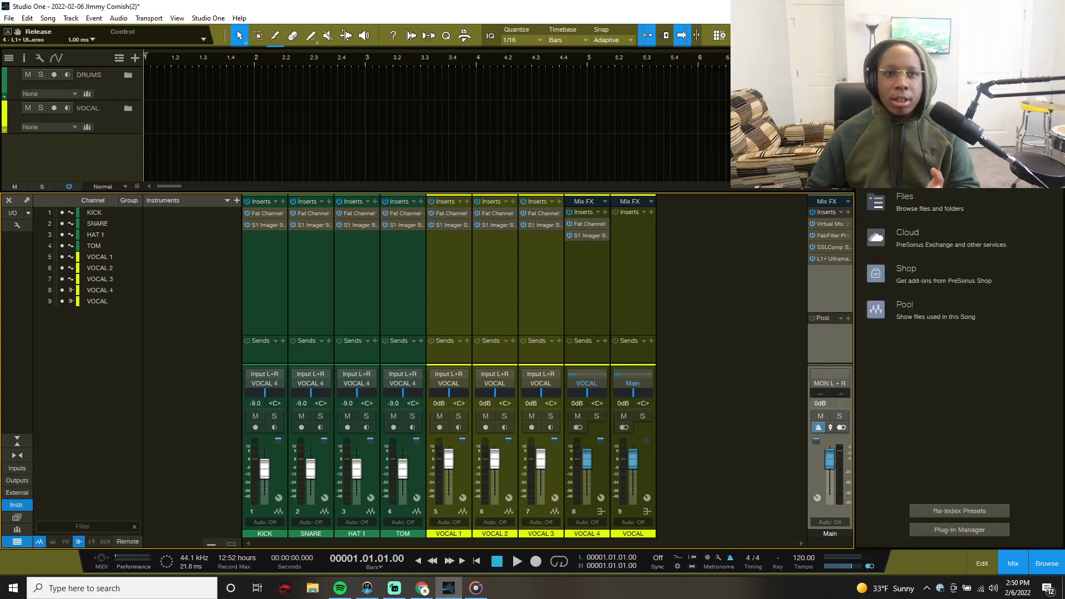
pyautogui.click(840, 213)
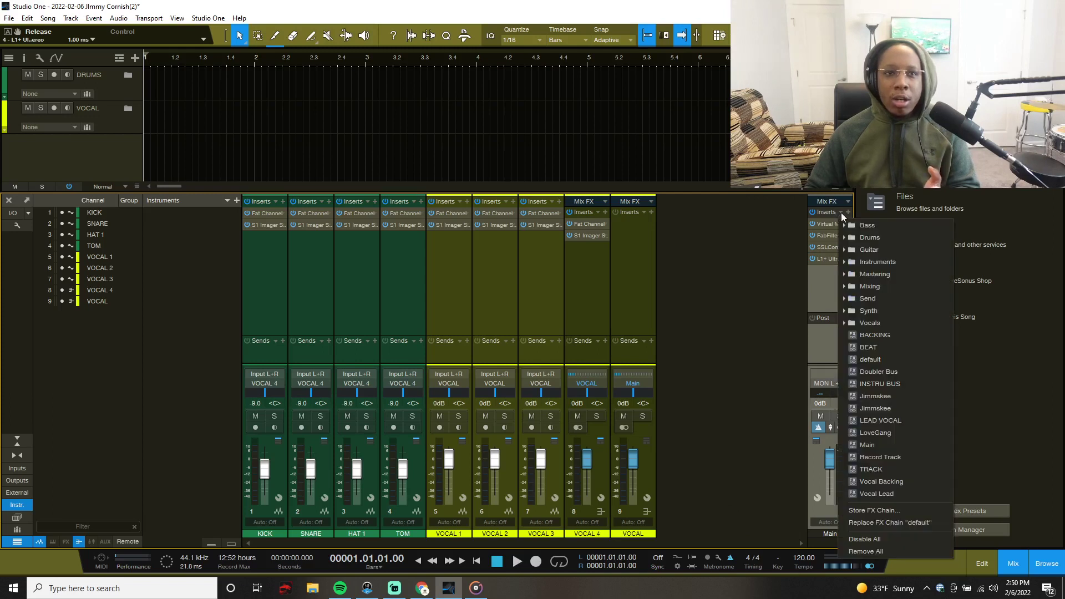
pyautogui.click(883, 510)
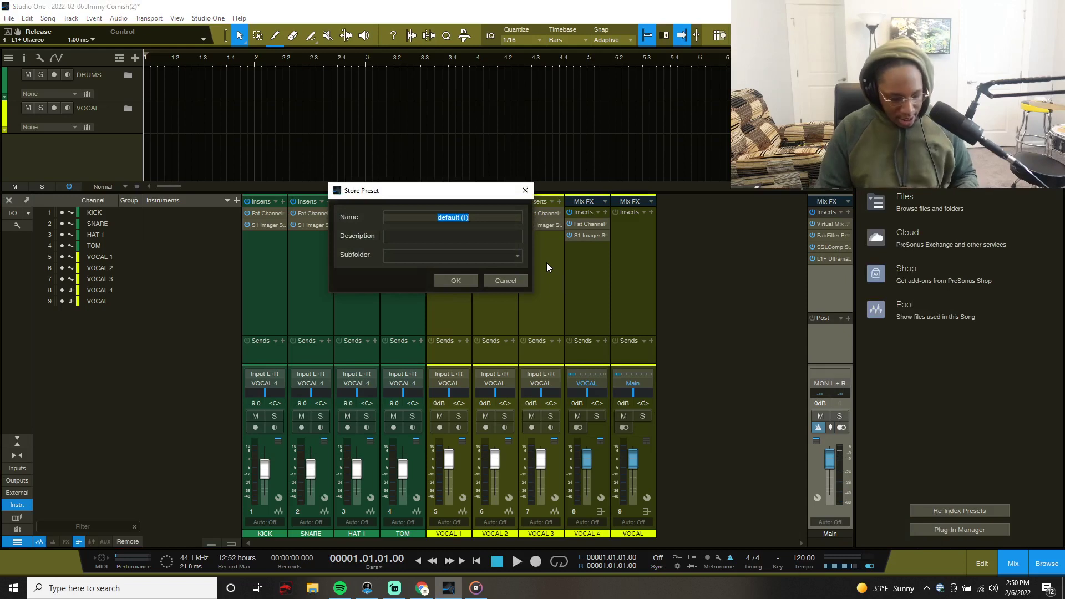
pyautogui.write('MAST')
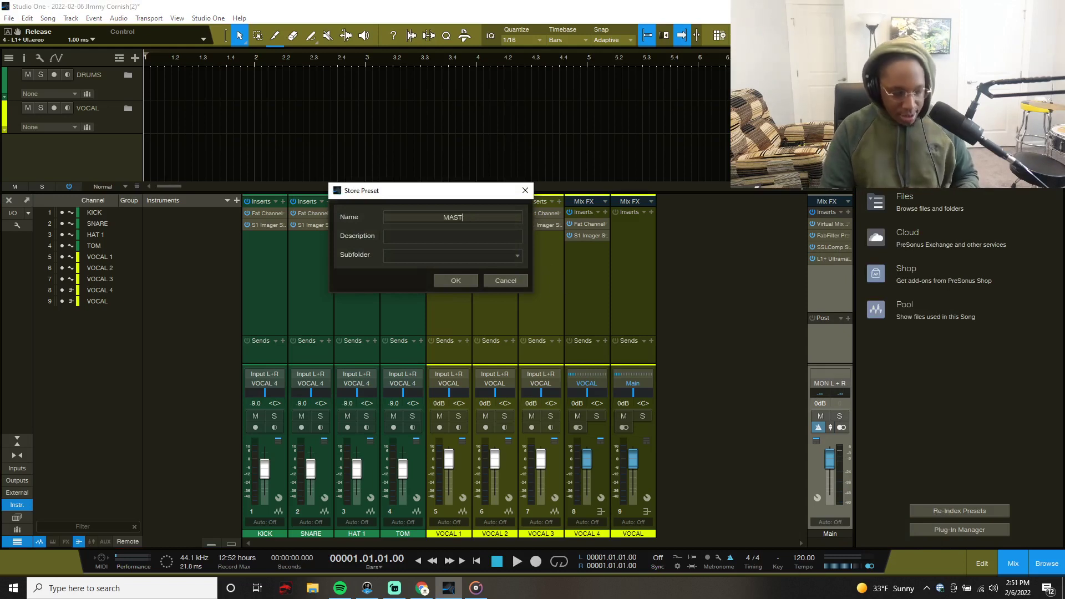
pyautogui.write('ER')
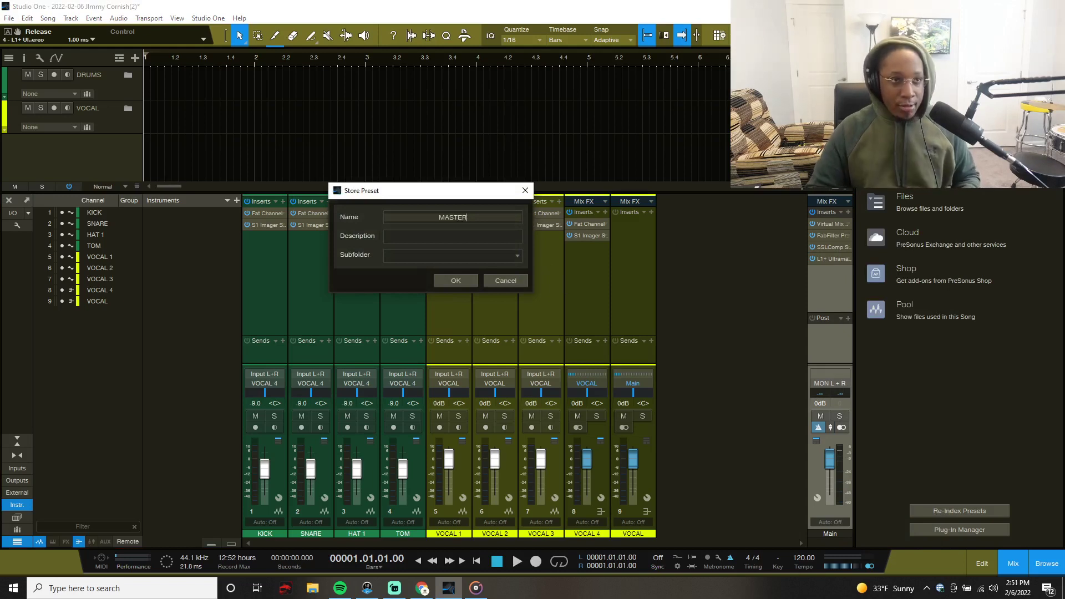
pyautogui.click(456, 280)
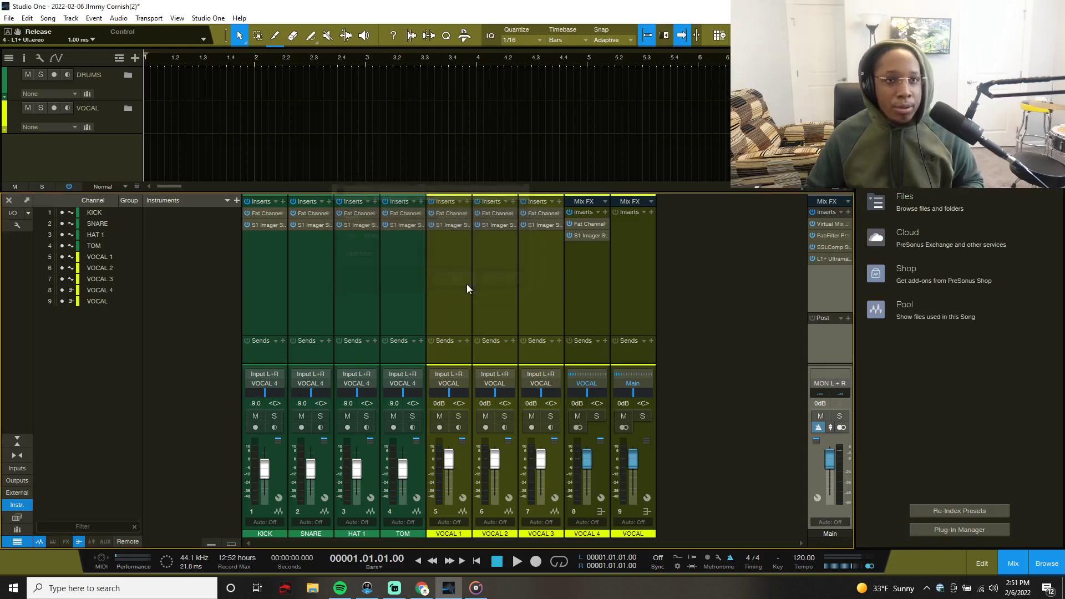
pyautogui.click(841, 211)
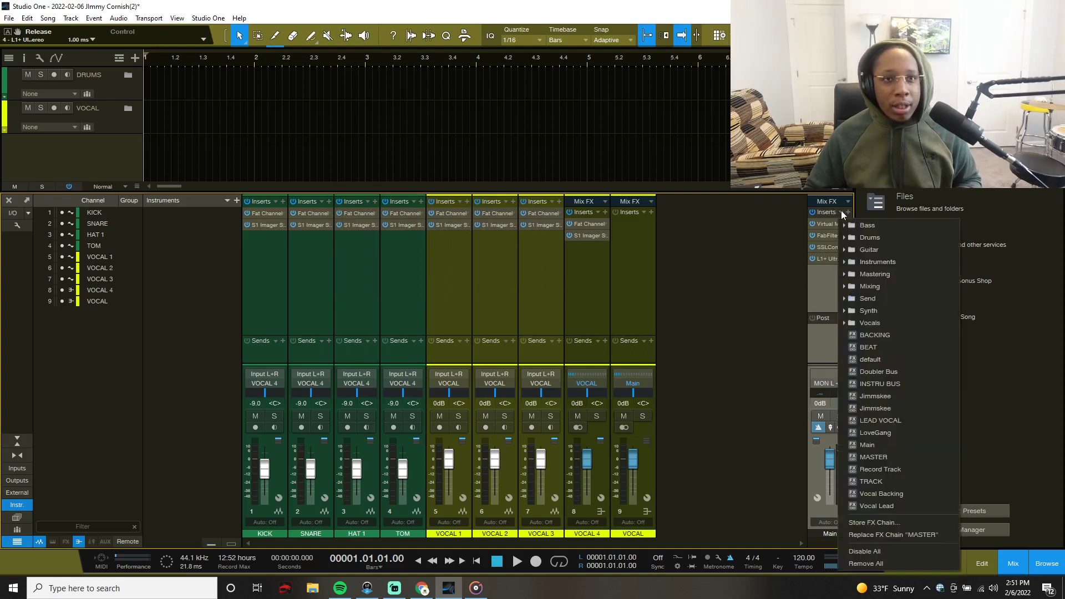
pyautogui.click(882, 458)
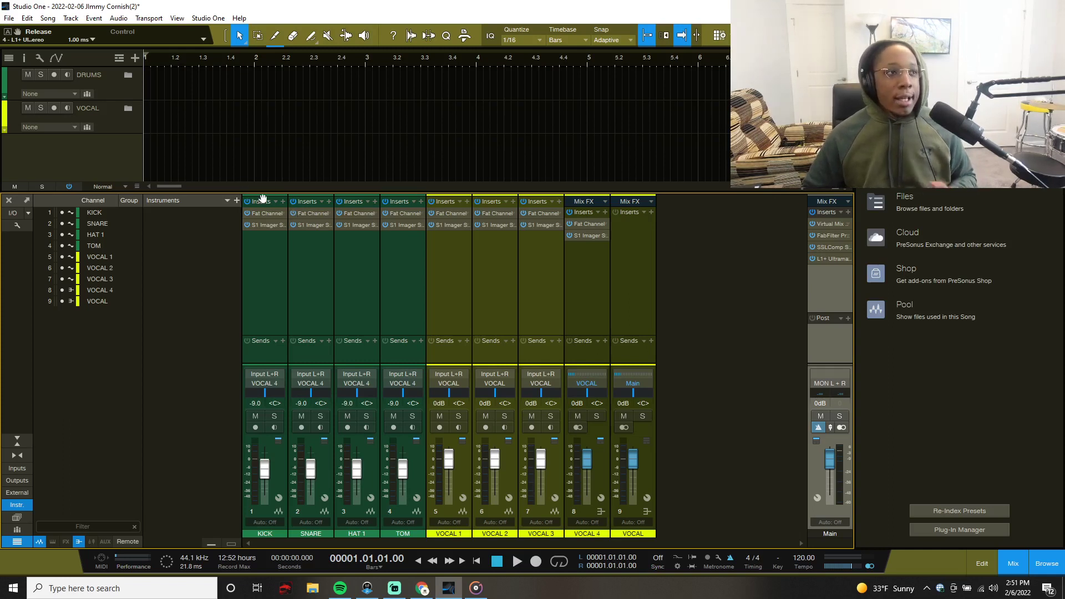
# - Save the song as a template titled YOUTUBE TUTO
pyautogui.click(9, 18)
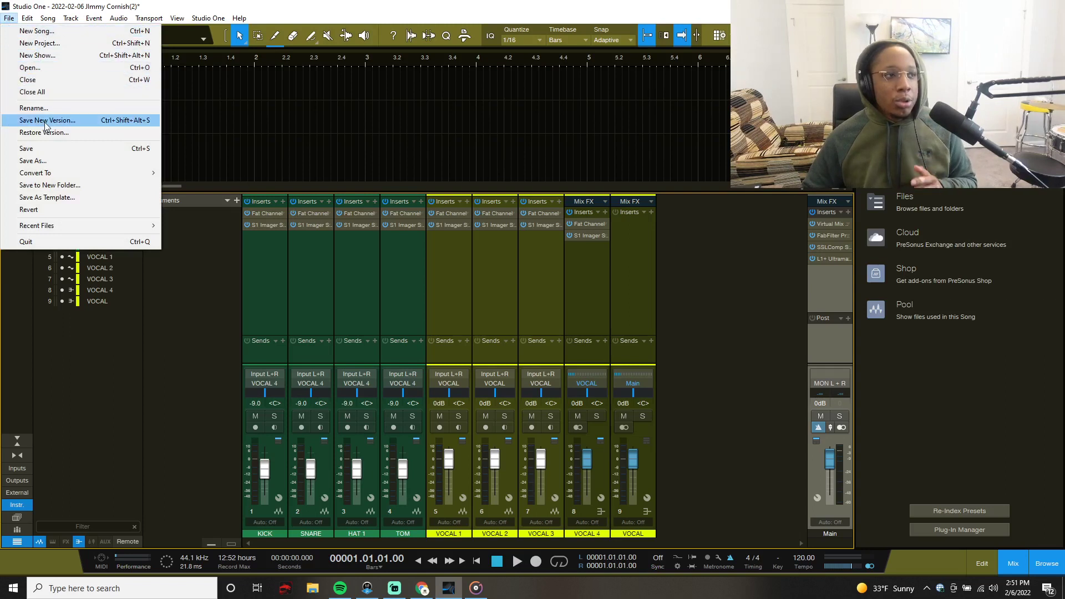
pyautogui.click(67, 196)
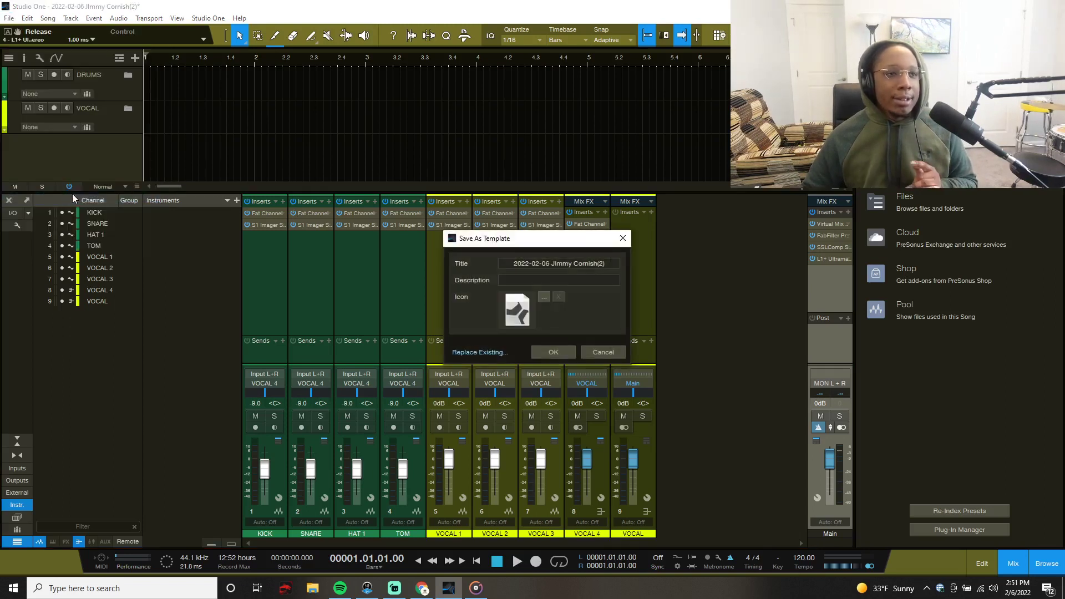
pyautogui.click(589, 262)
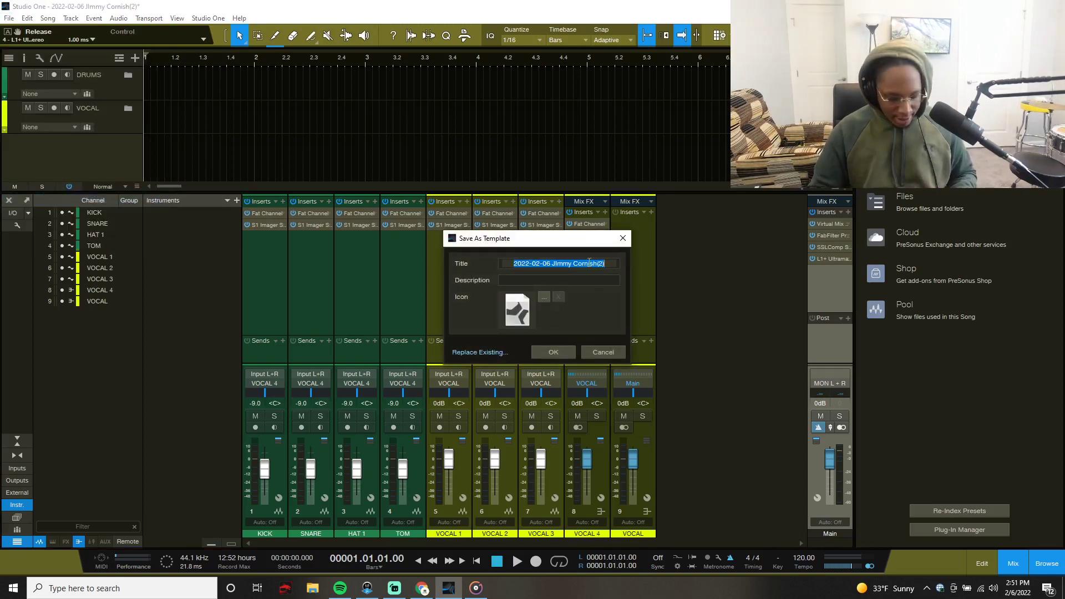
pyautogui.write('YOUTUBE')
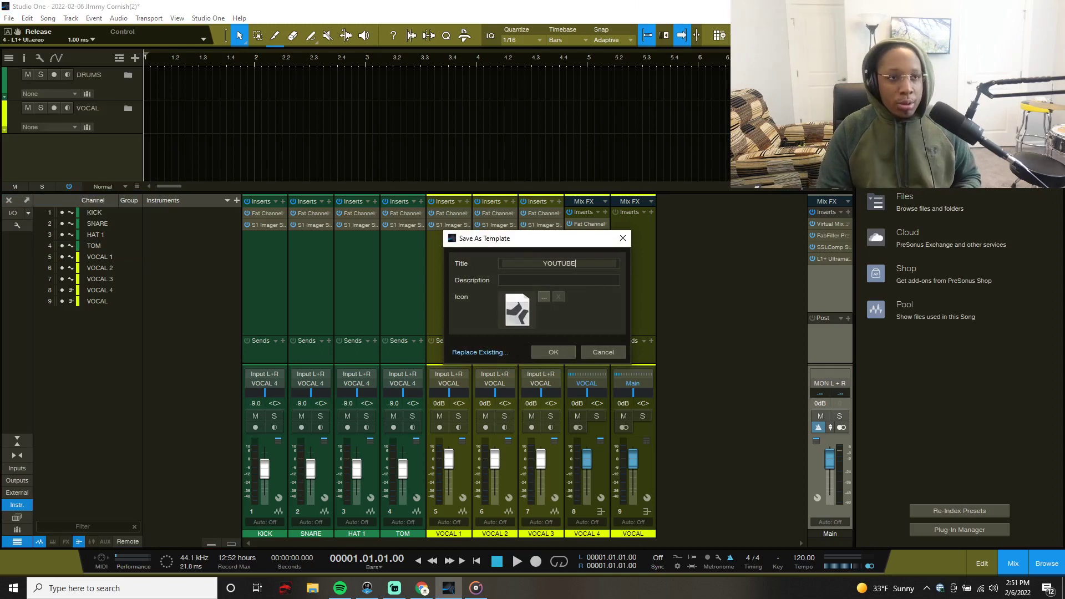
pyautogui.write(' T')
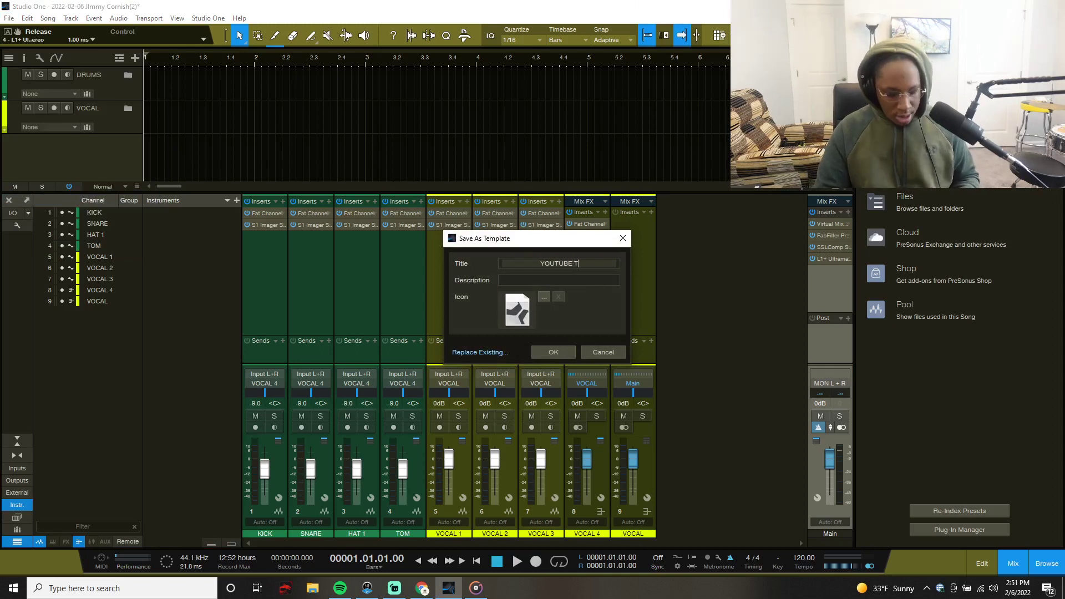
pyautogui.write('UTO')
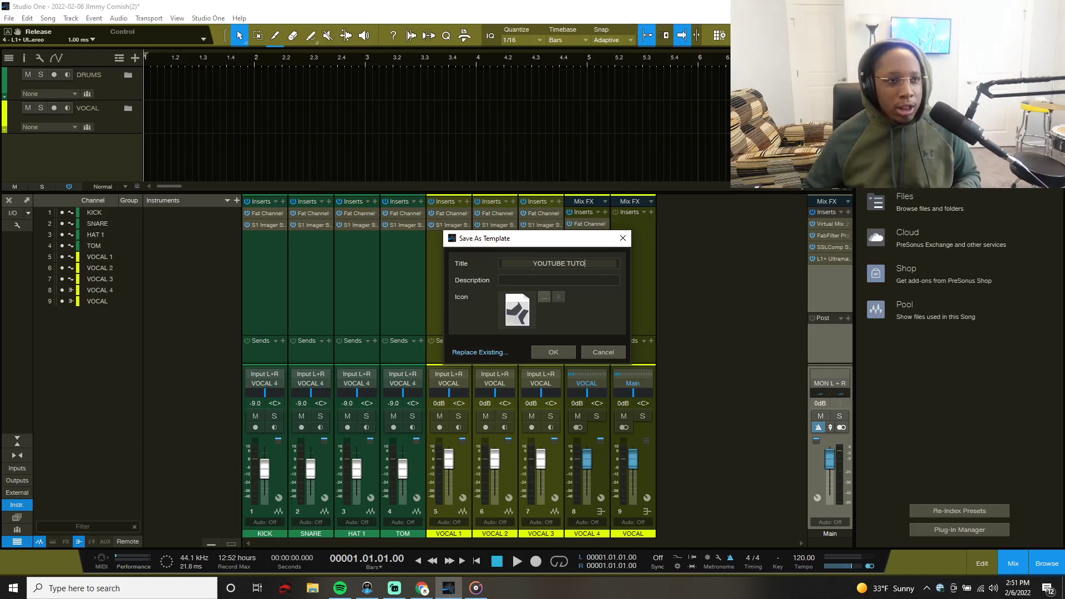
pyautogui.click(554, 351)
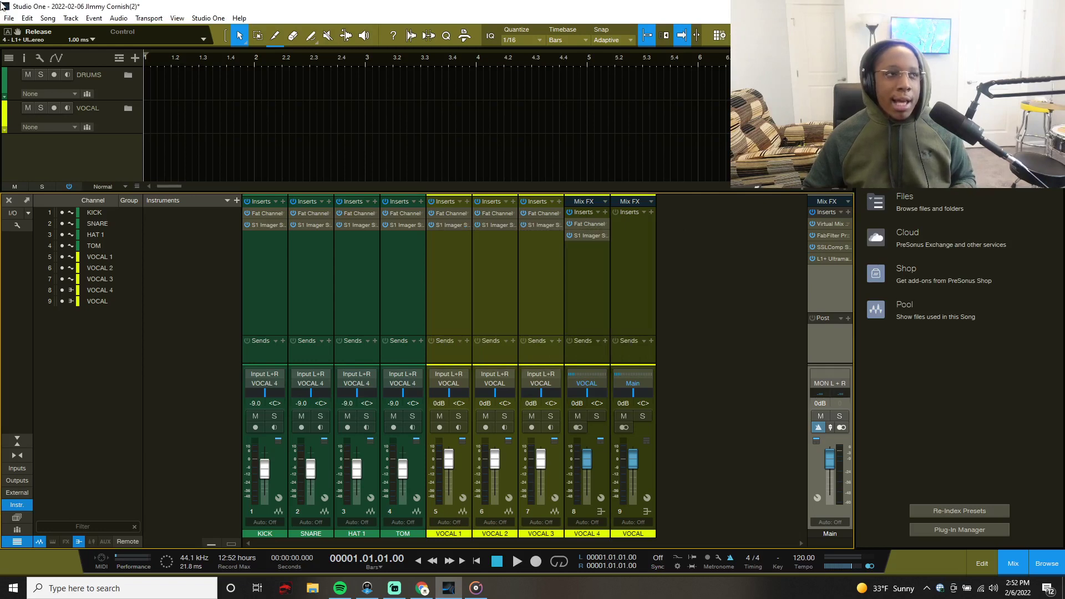
# - Check the user templates offered for a new song for YOUTUBE TUTO and leave without creating a song
pyautogui.click(9, 19)
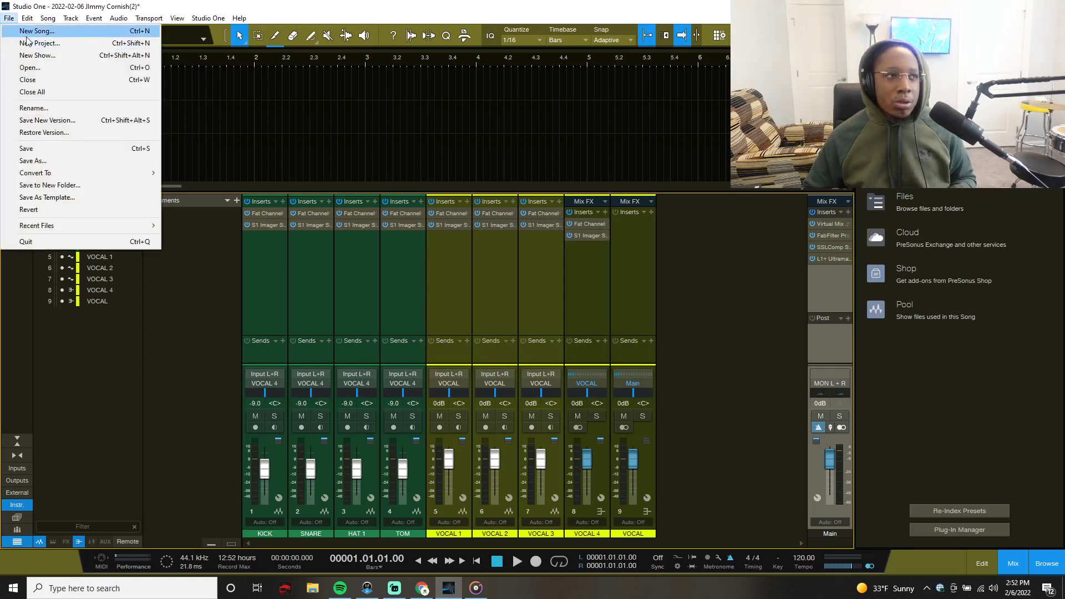
pyautogui.click(27, 32)
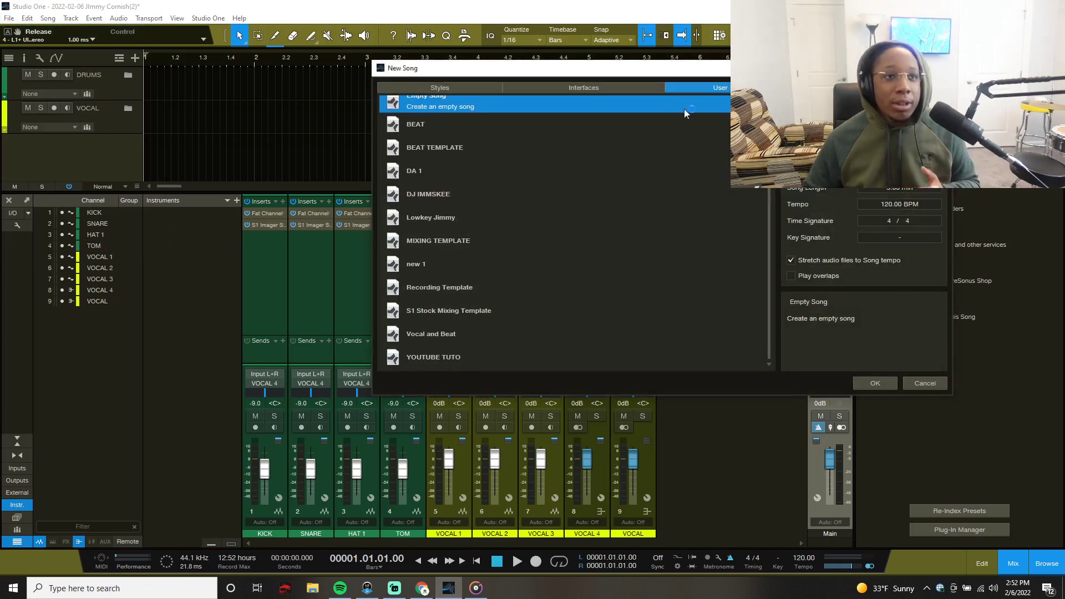
pyautogui.click(923, 383)
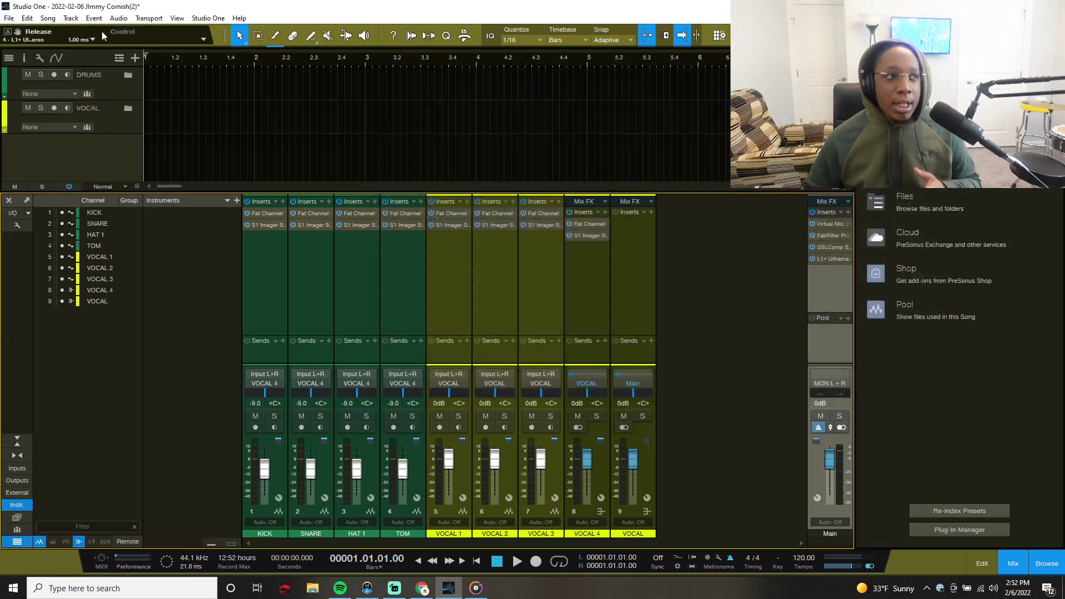
pyautogui.click(8, 18)
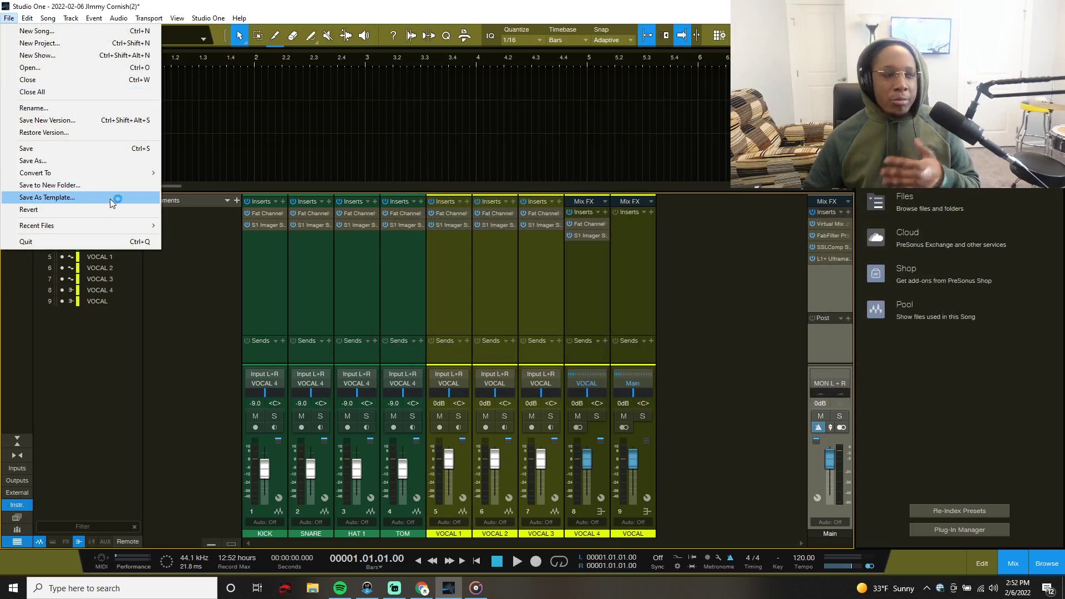
pyautogui.click(189, 155)
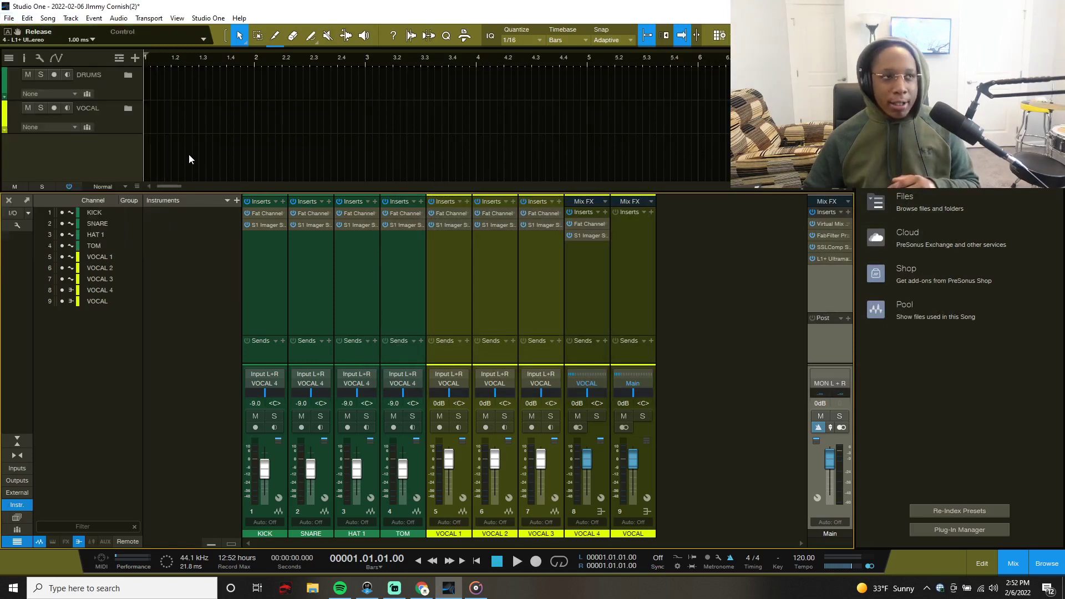